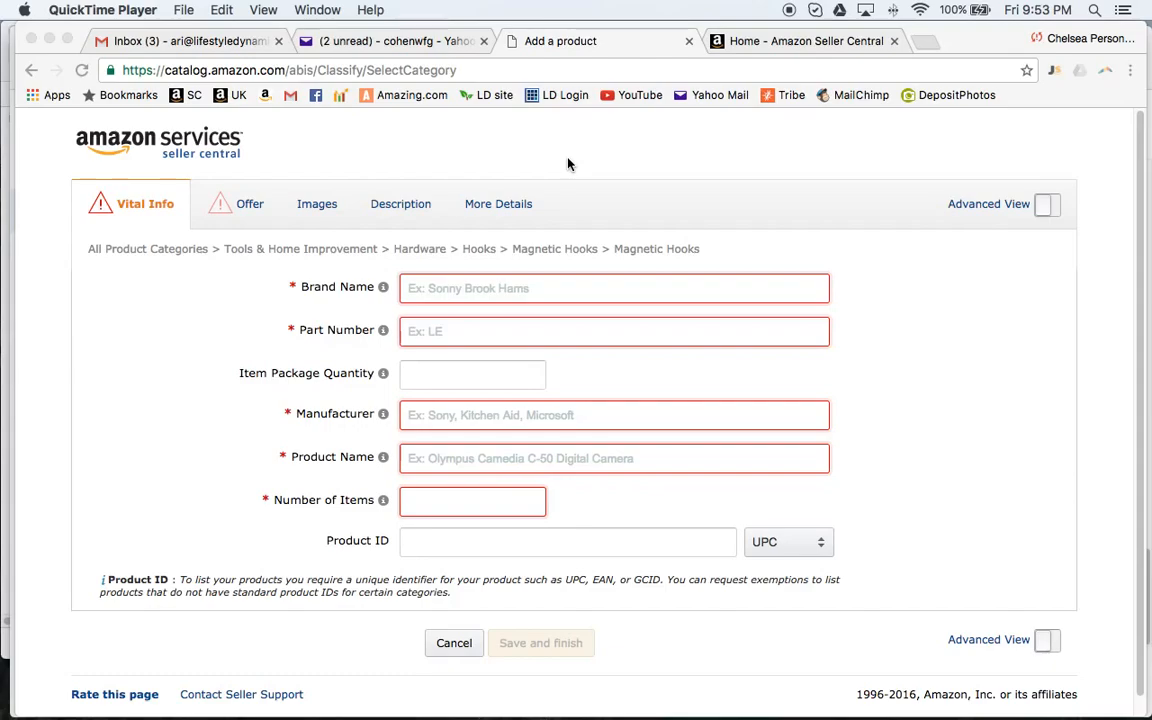
{"action": "scroll", "coordinate": [568, 162], "scroll_direction": "down", "scroll_amount": 1}
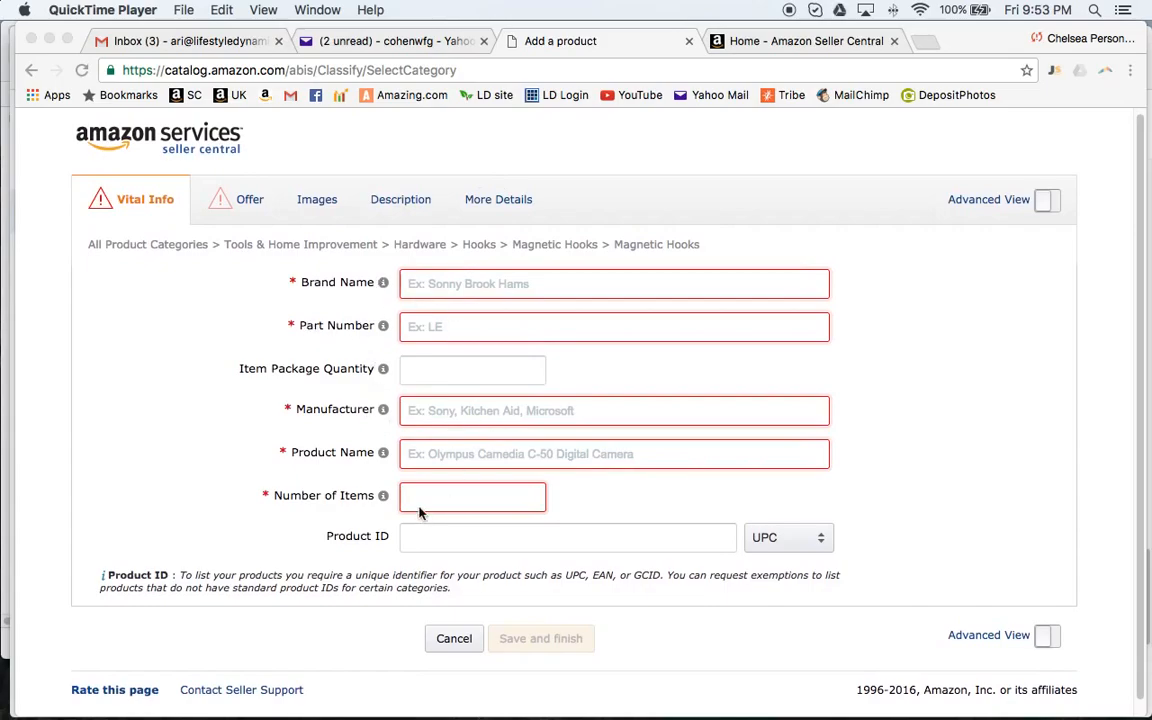
{"action": "left_click", "coordinate": [822, 541]}
{"action": "left_click", "coordinate": [822, 541]}
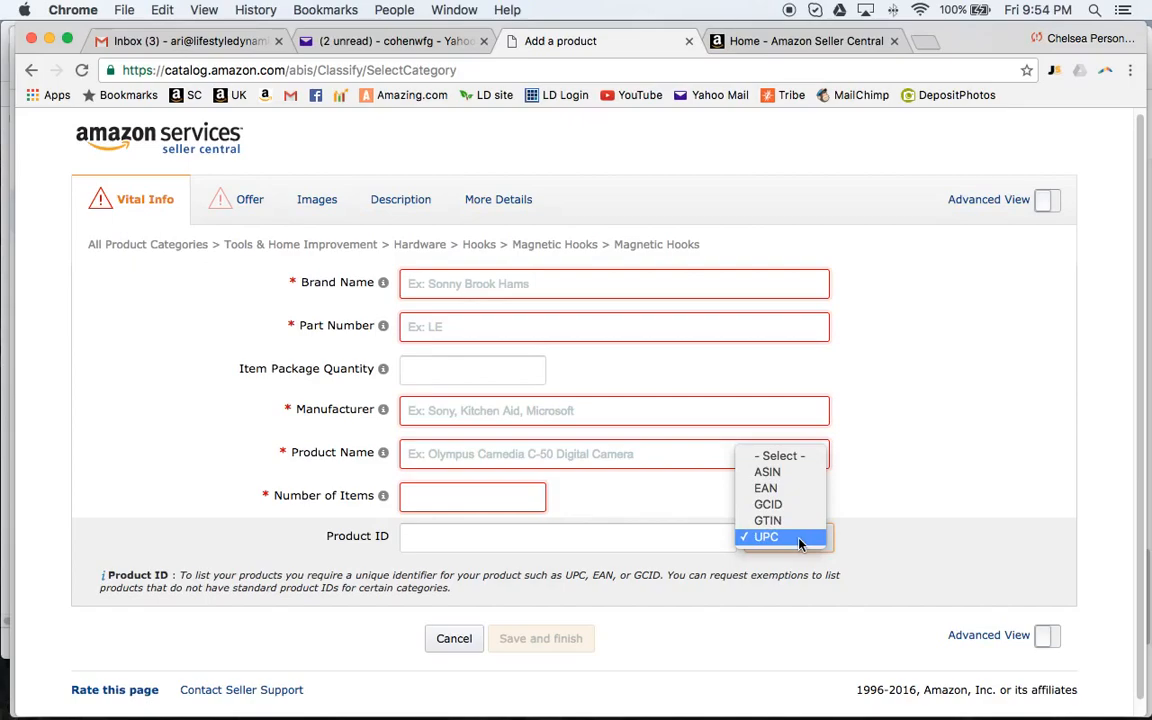
{"action": "left_click", "coordinate": [799, 539]}
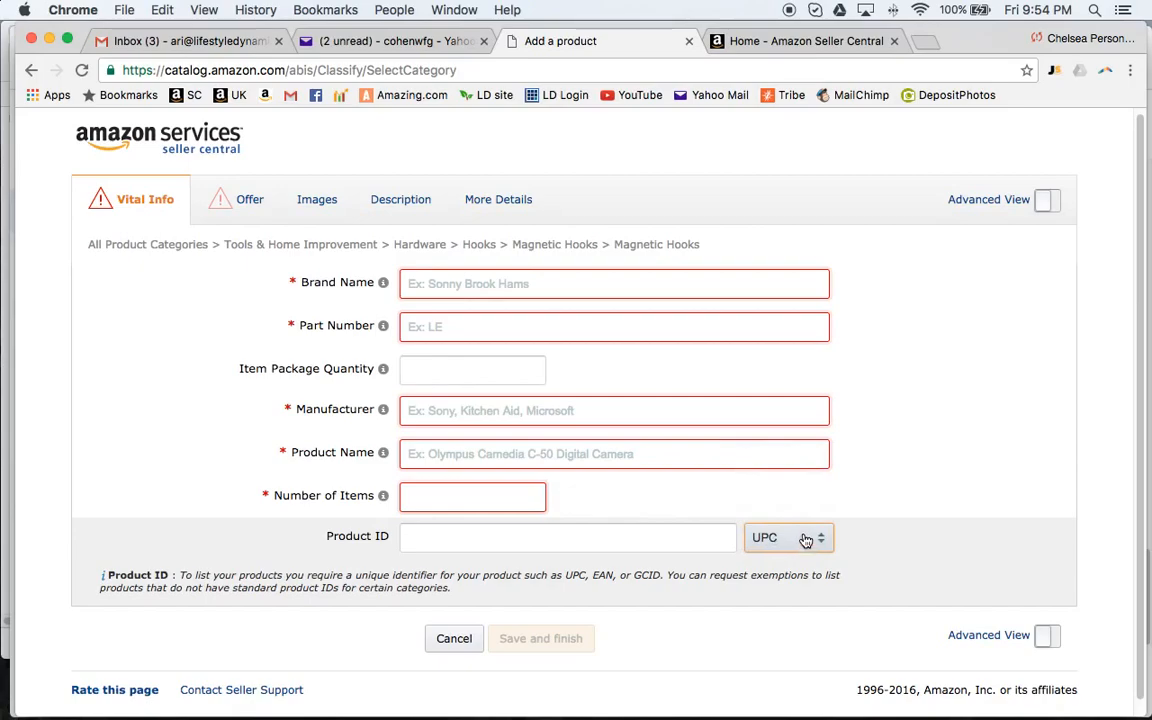
{"action": "left_click", "coordinate": [765, 539]}
{"action": "left_click", "coordinate": [419, 538]}
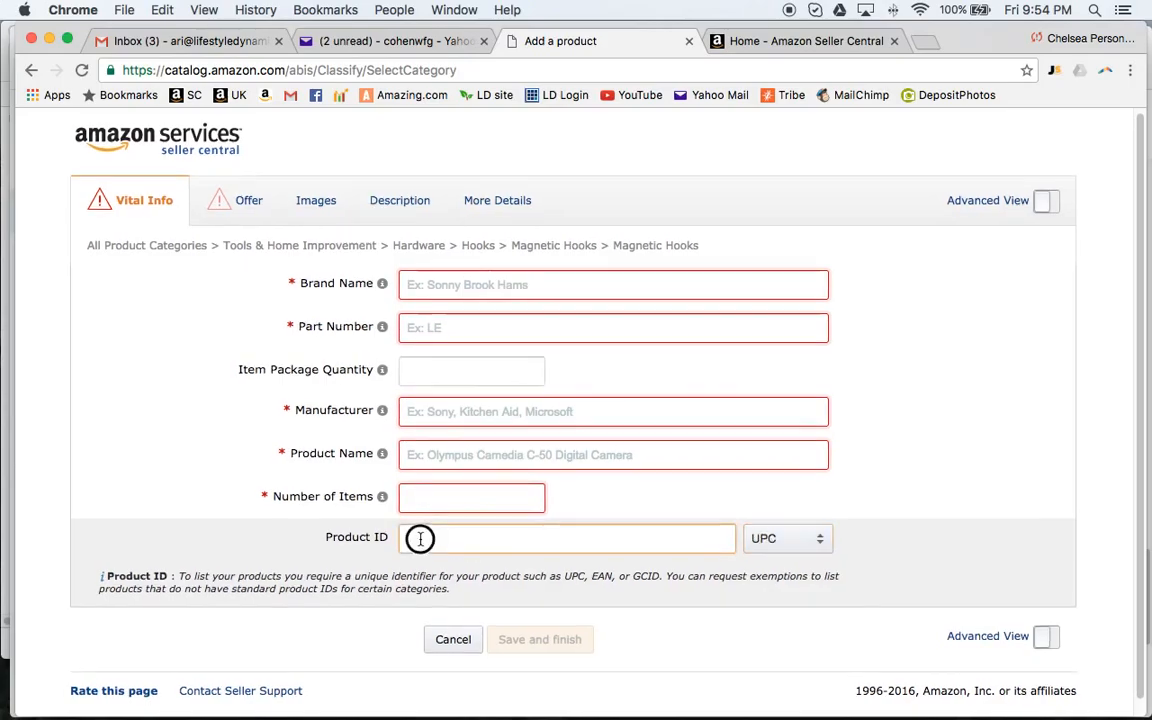
{"action": "type", "text": "12"}
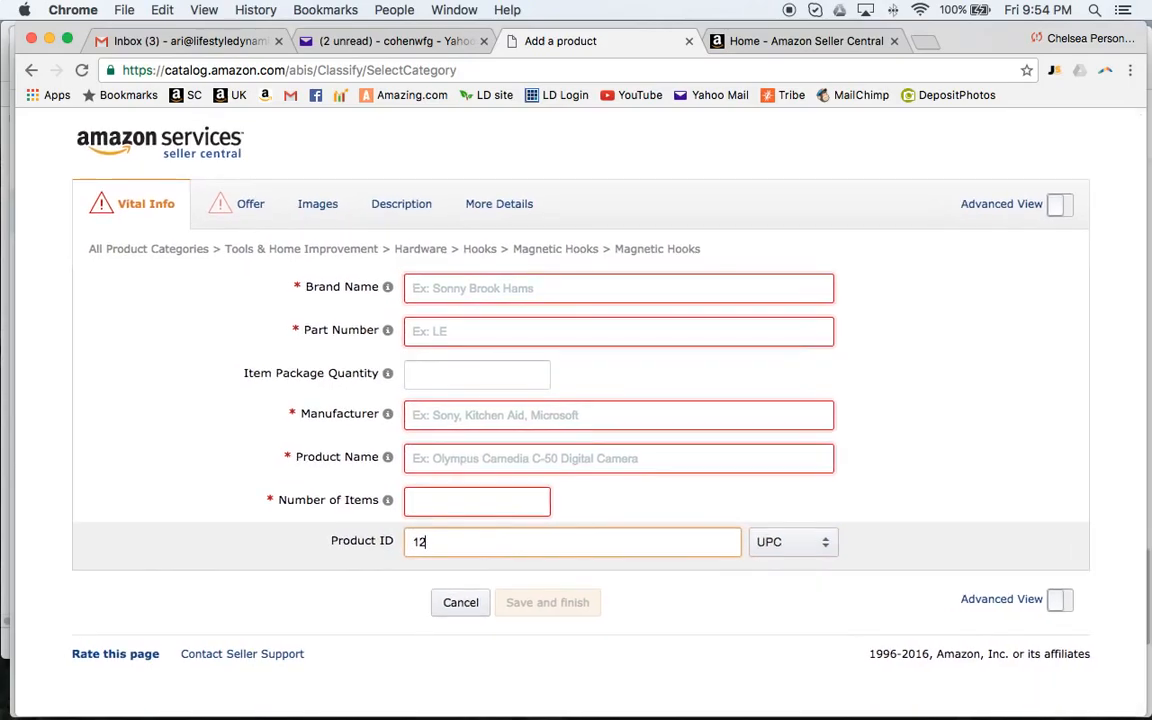
{"action": "type", "text": "3456778887"}
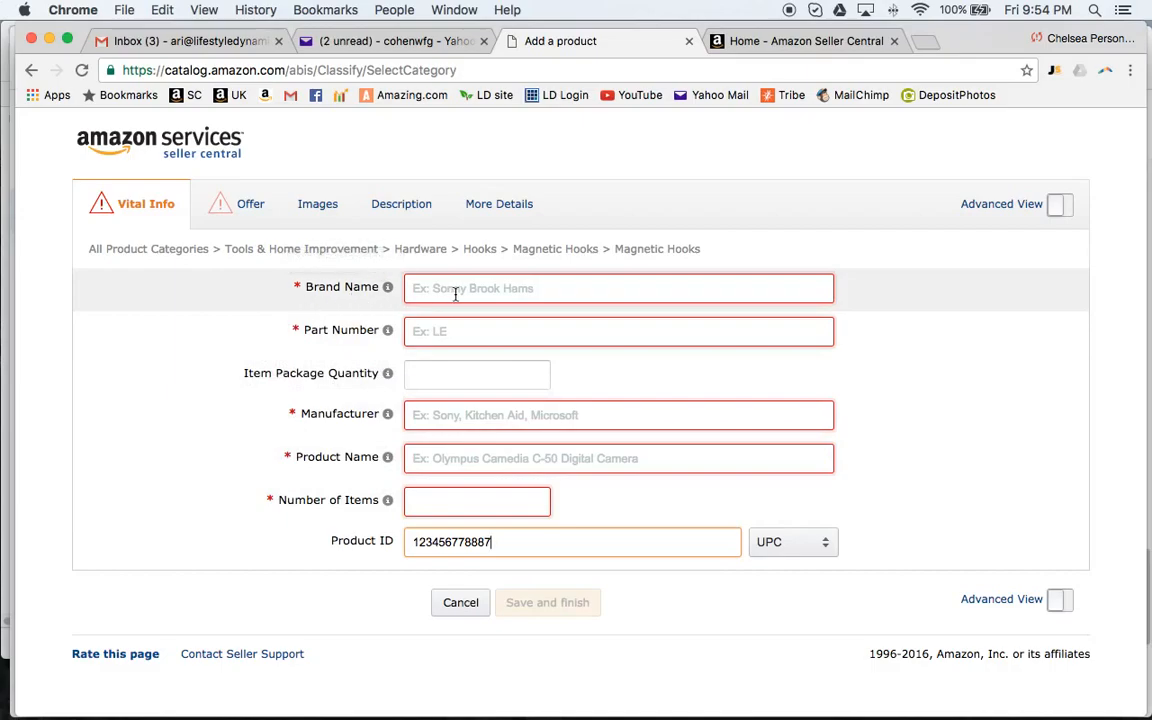
Switch the Seller Central account to Nurtured By Nature Foods and view its product inventory.
{"action": "left_click", "coordinate": [815, 41]}
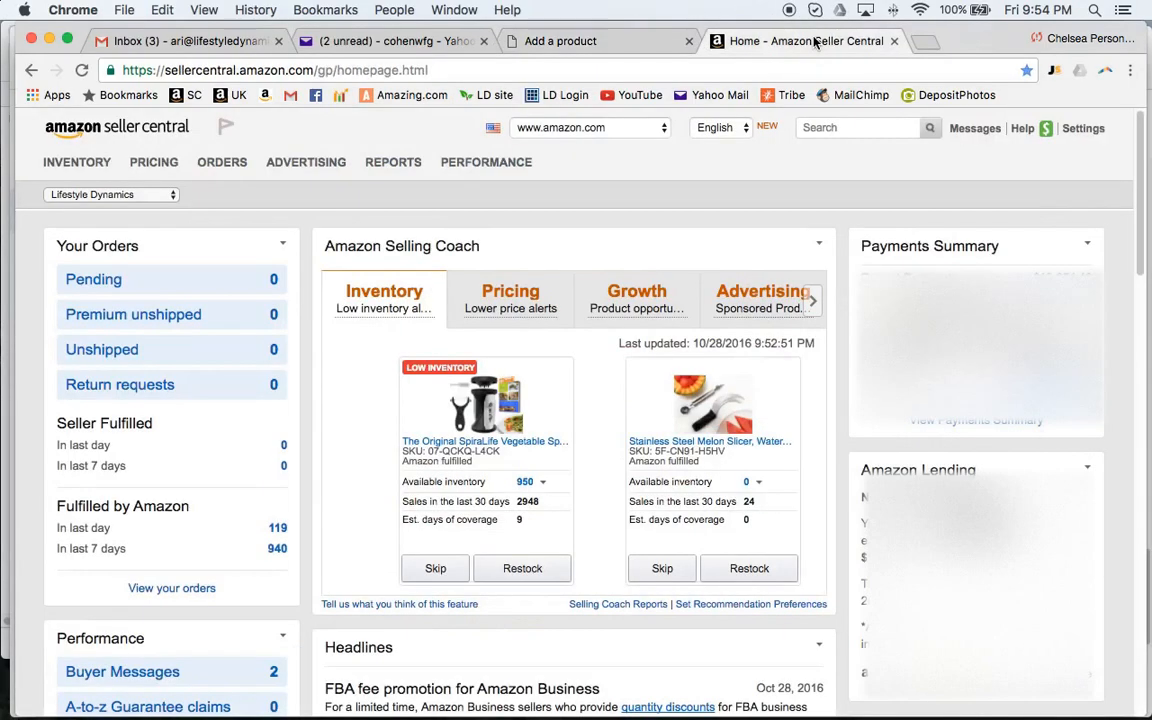
{"action": "left_click", "coordinate": [157, 196]}
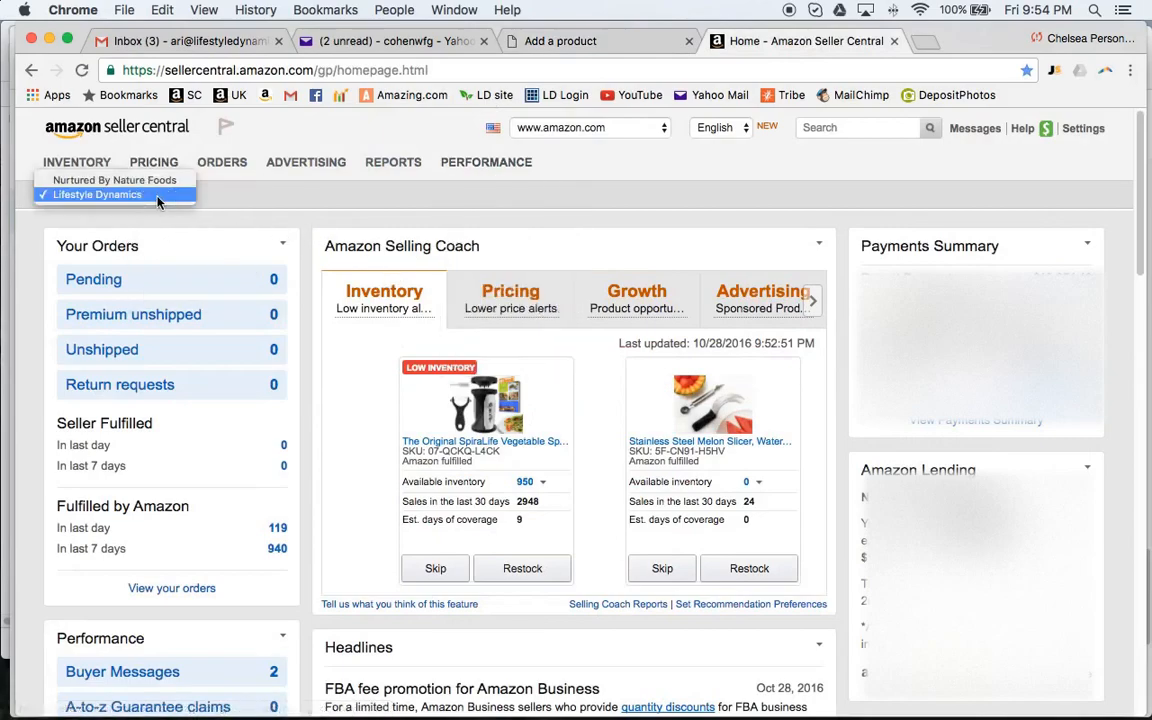
{"action": "left_click", "coordinate": [115, 180]}
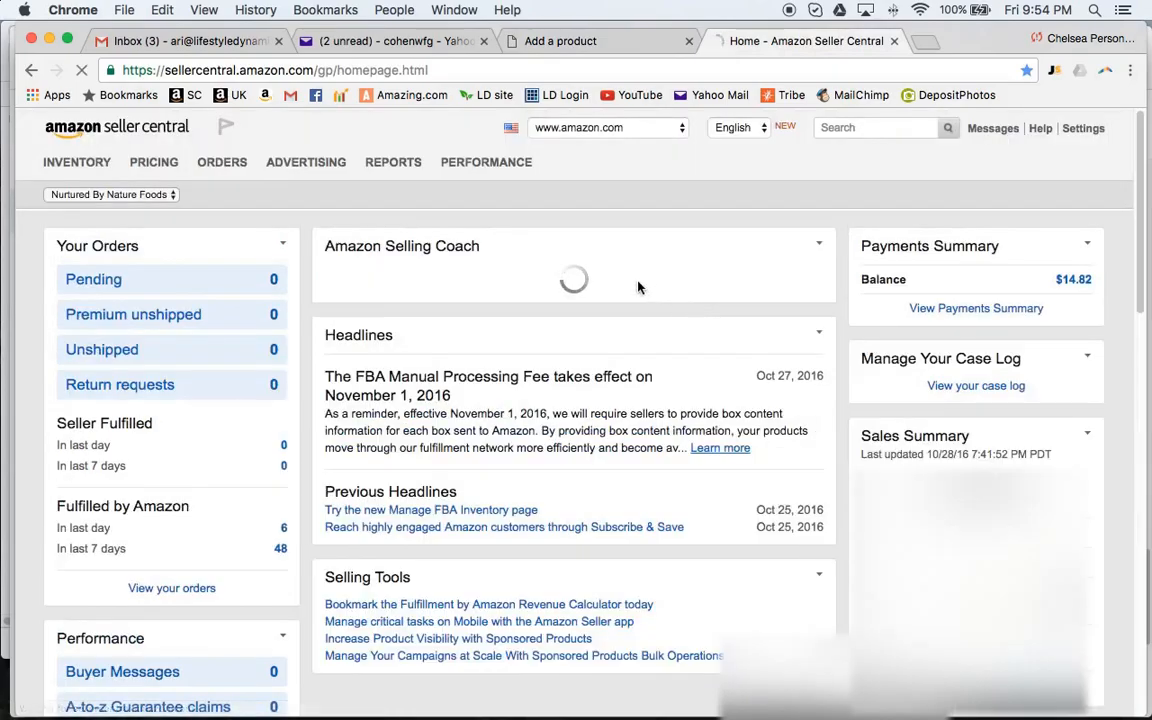
{"action": "left_click", "coordinate": [72, 163]}
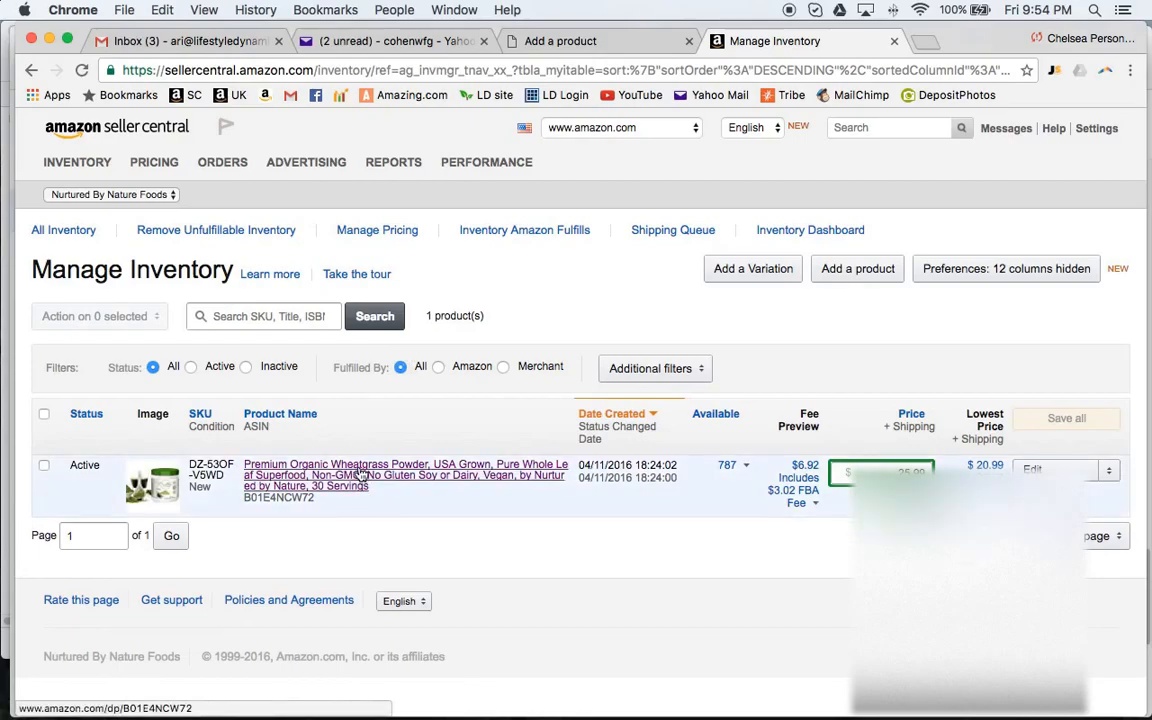
Switch the seller account back to Lifestyle Dynamics and open its Manage Inventory list.
{"action": "left_click", "coordinate": [168, 195]}
{"action": "left_click", "coordinate": [160, 208]}
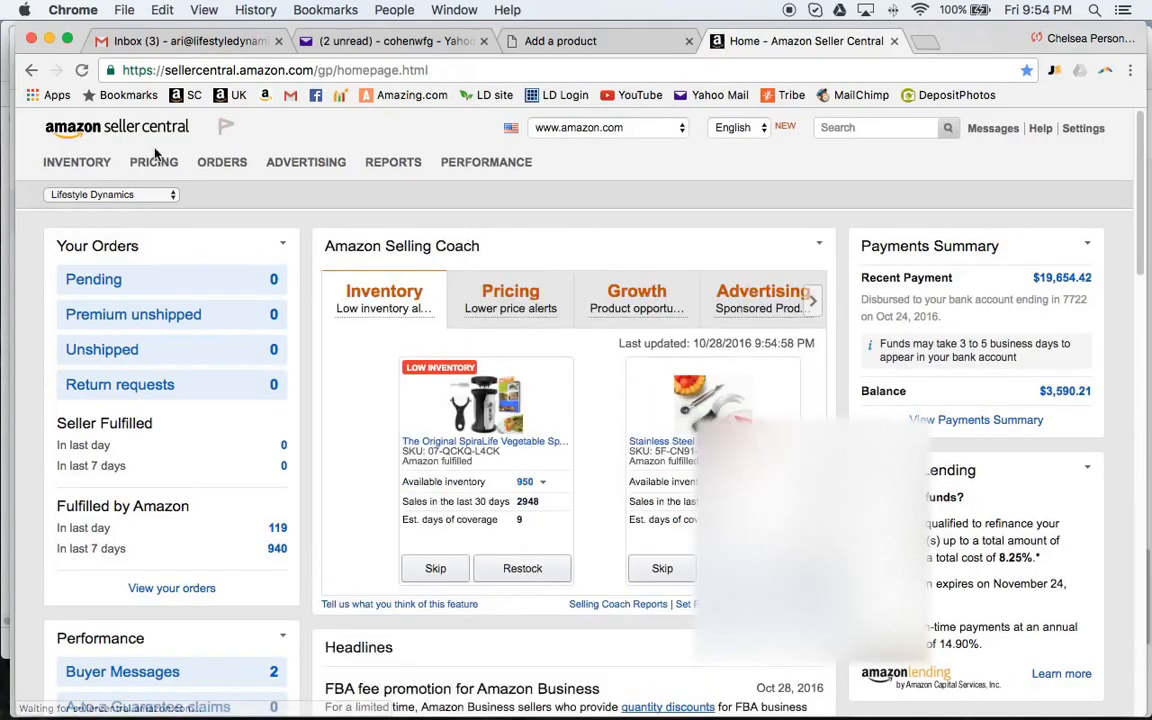
{"action": "mouse_move", "coordinate": [77, 165]}
{"action": "left_click", "coordinate": [150, 197]}
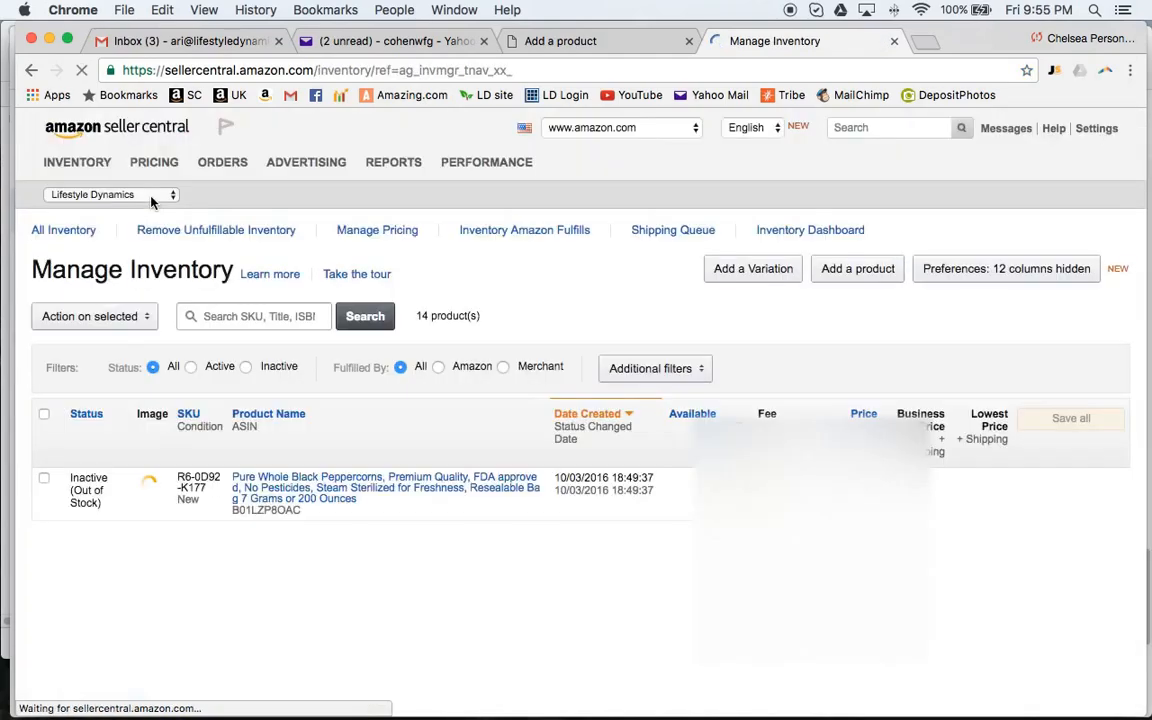
Open the Pure Whole Black Peppercorns product for editing and show its Vital Info fields.
{"action": "left_click", "coordinate": [302, 478]}
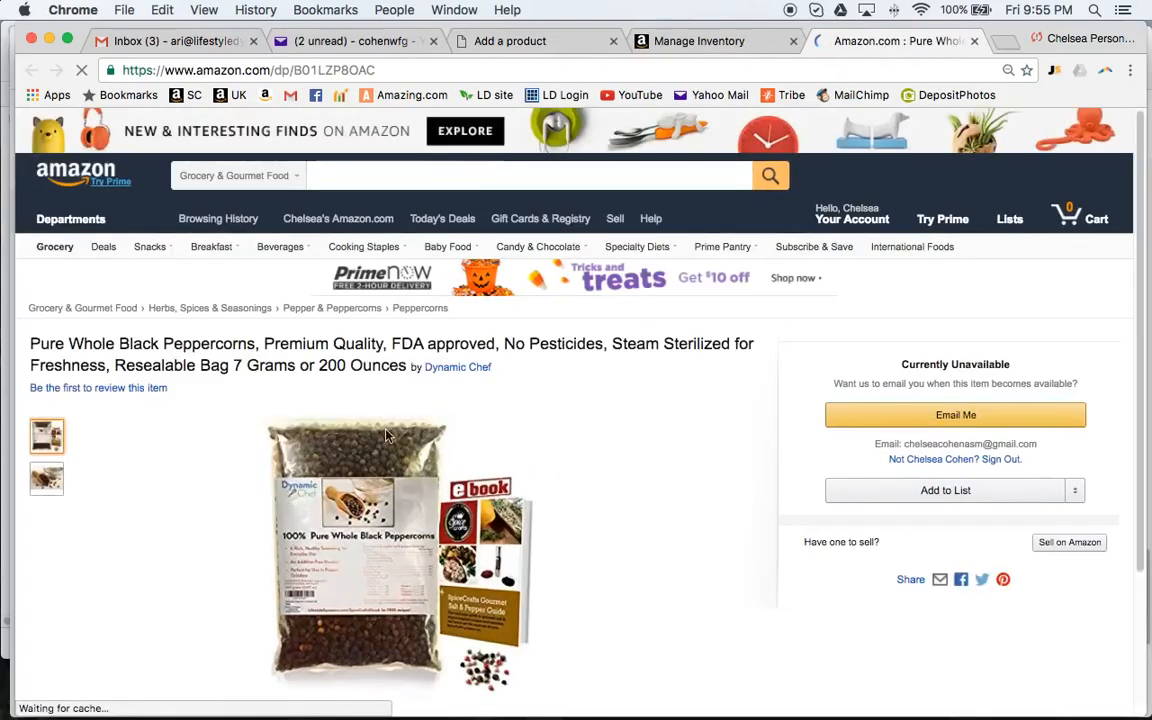
{"action": "left_click", "coordinate": [700, 41]}
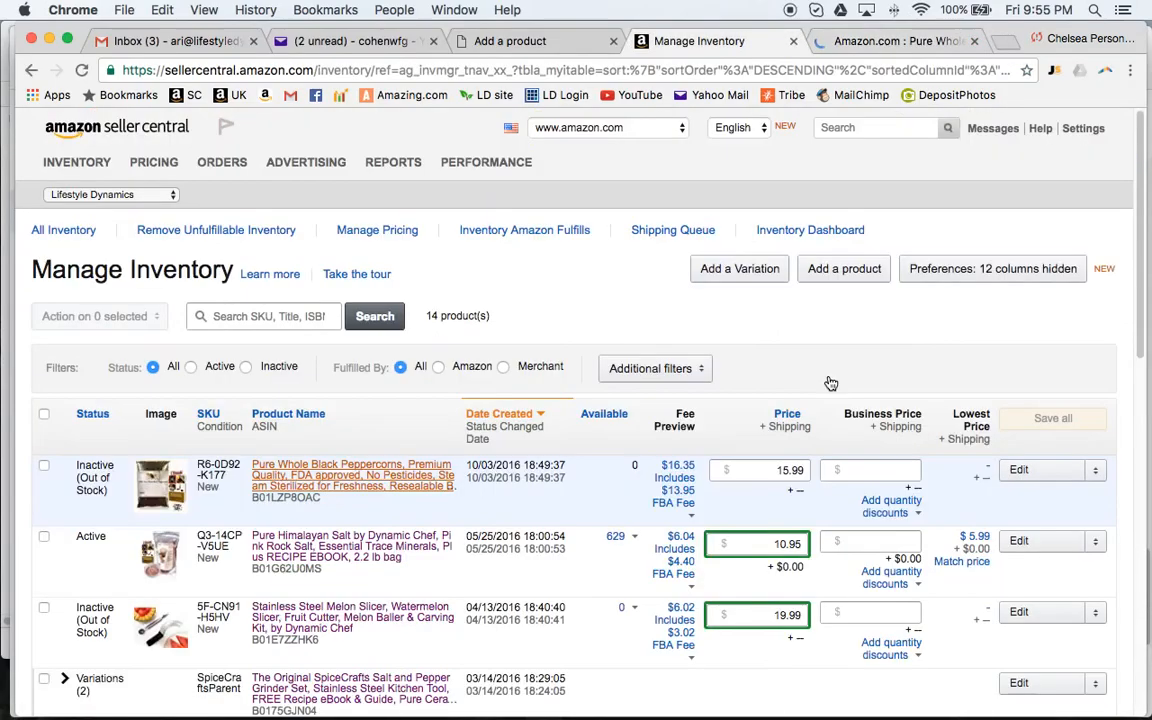
{"action": "left_click", "coordinate": [1022, 469]}
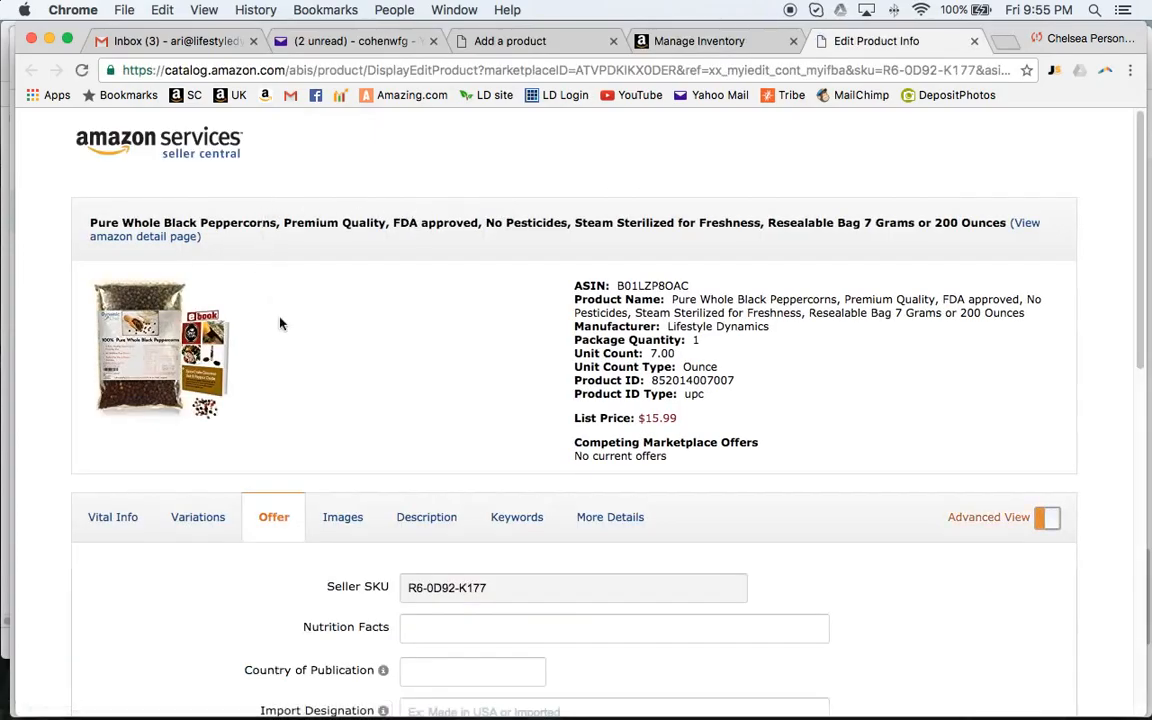
{"action": "left_click", "coordinate": [115, 515]}
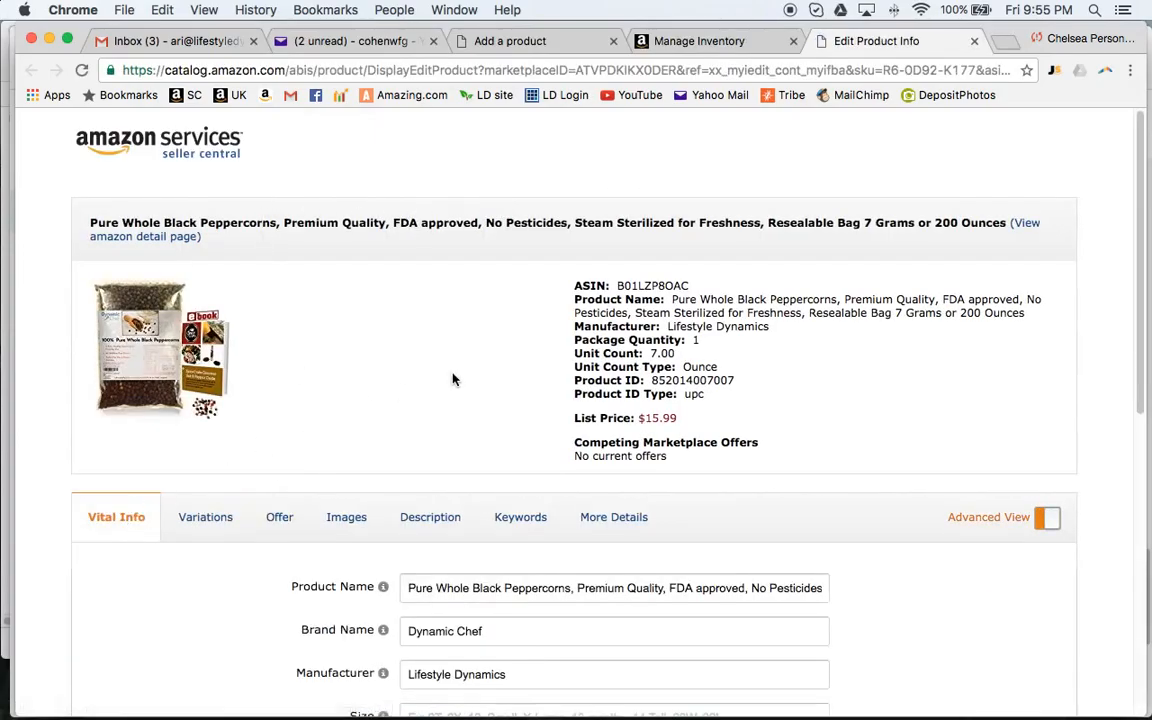
{"action": "scroll", "coordinate": [448, 380], "scroll_direction": "down", "scroll_amount": 5}
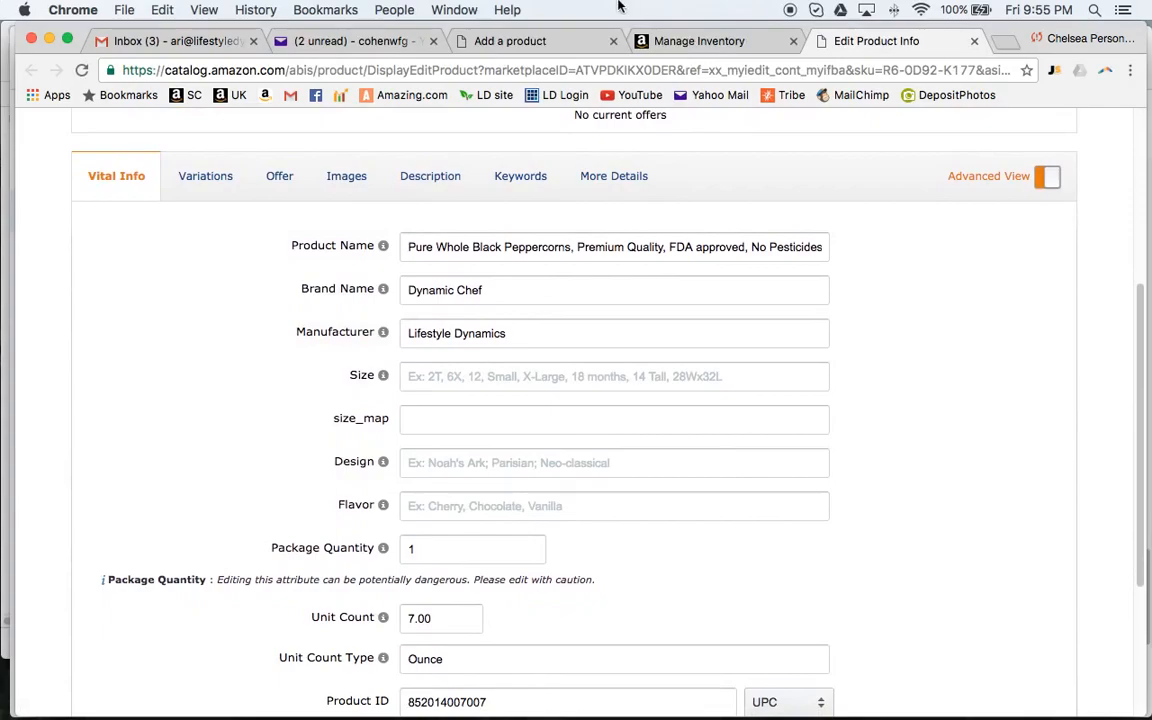
Close the inventory list and compare the peppercorns listing's Vital Info with the fields of the new product form.
{"action": "left_click", "coordinate": [675, 40]}
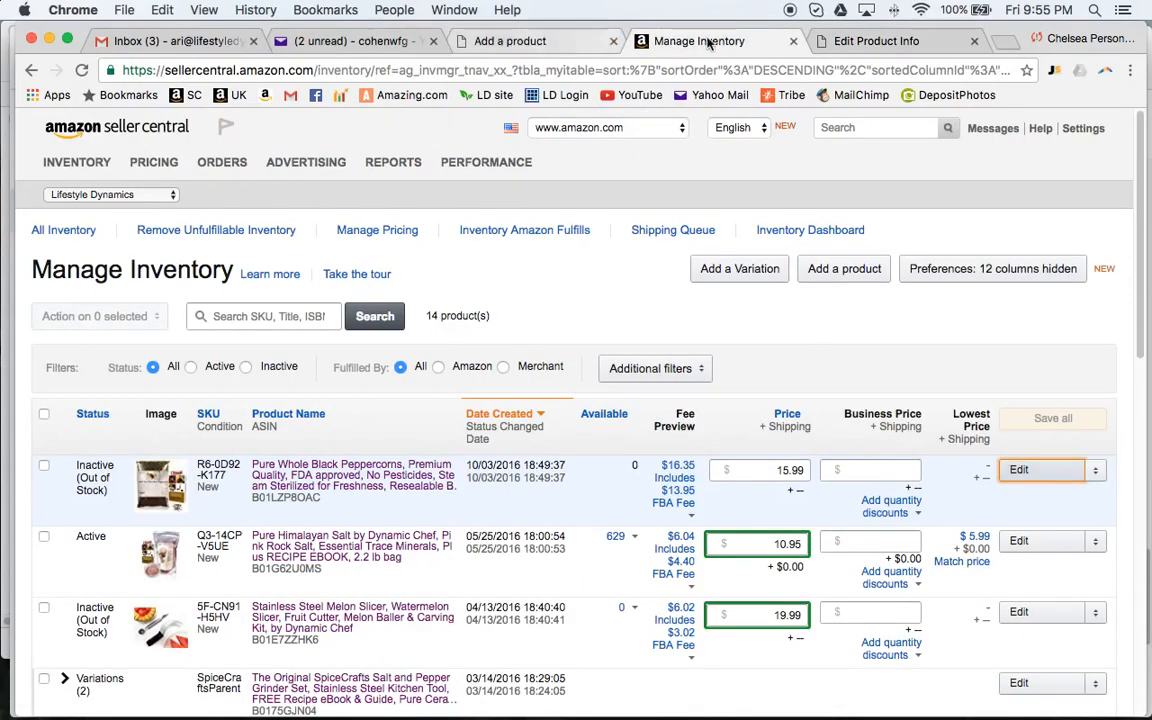
{"action": "key", "text": "super+w"}
{"action": "left_click", "coordinate": [512, 41]}
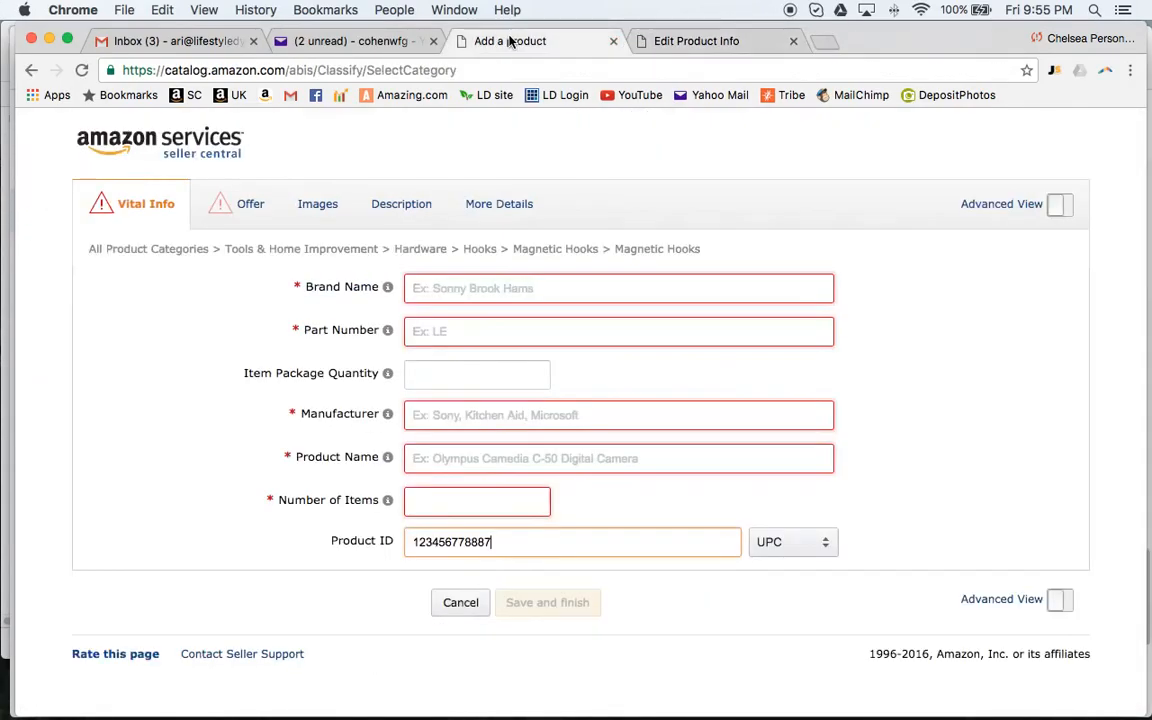
{"action": "left_click", "coordinate": [678, 41]}
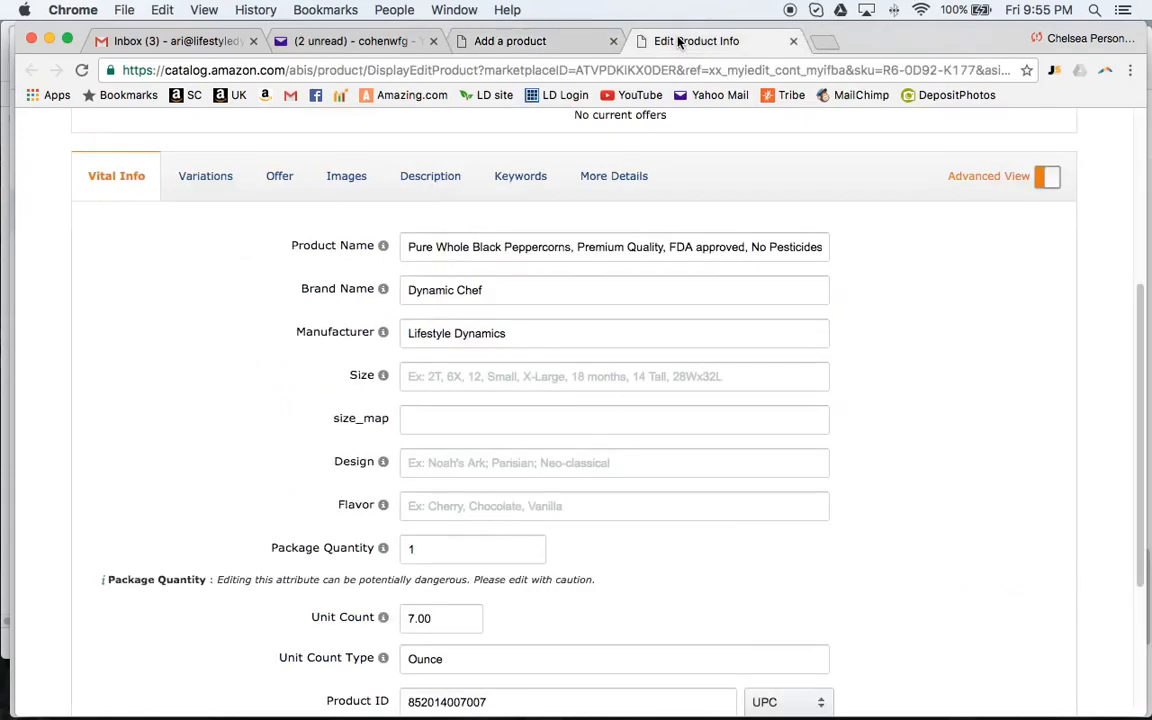
{"action": "scroll", "coordinate": [604, 231], "scroll_direction": "up", "scroll_amount": 5}
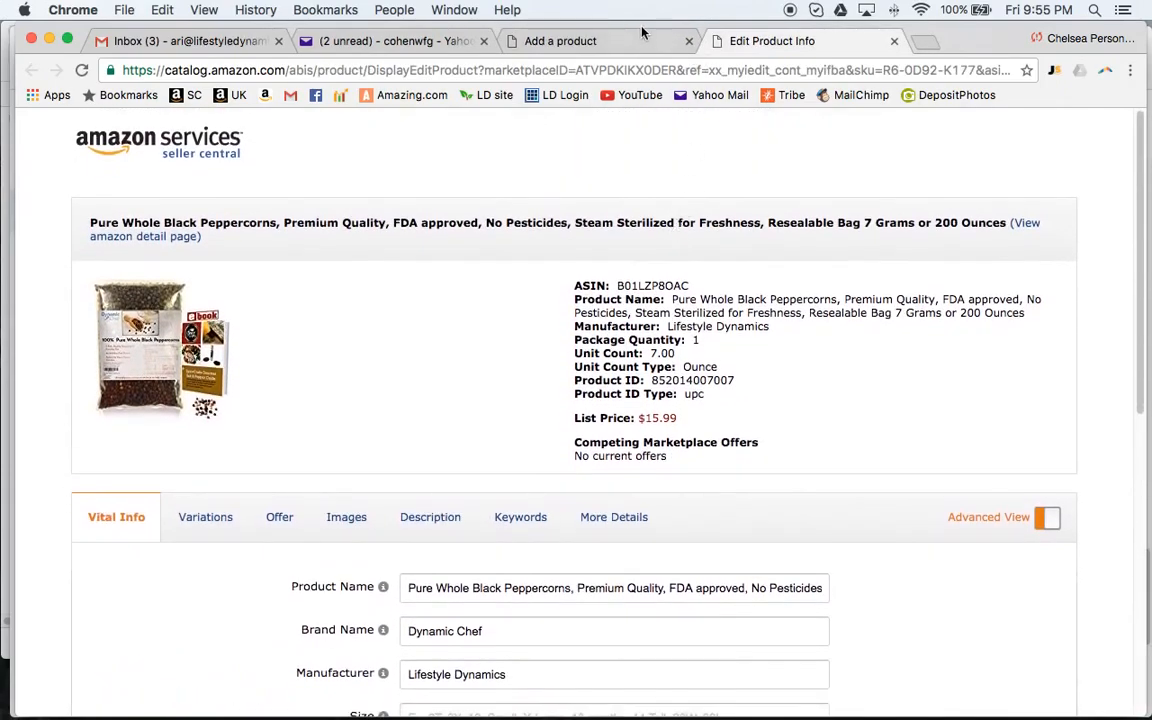
{"action": "left_click", "coordinate": [545, 41]}
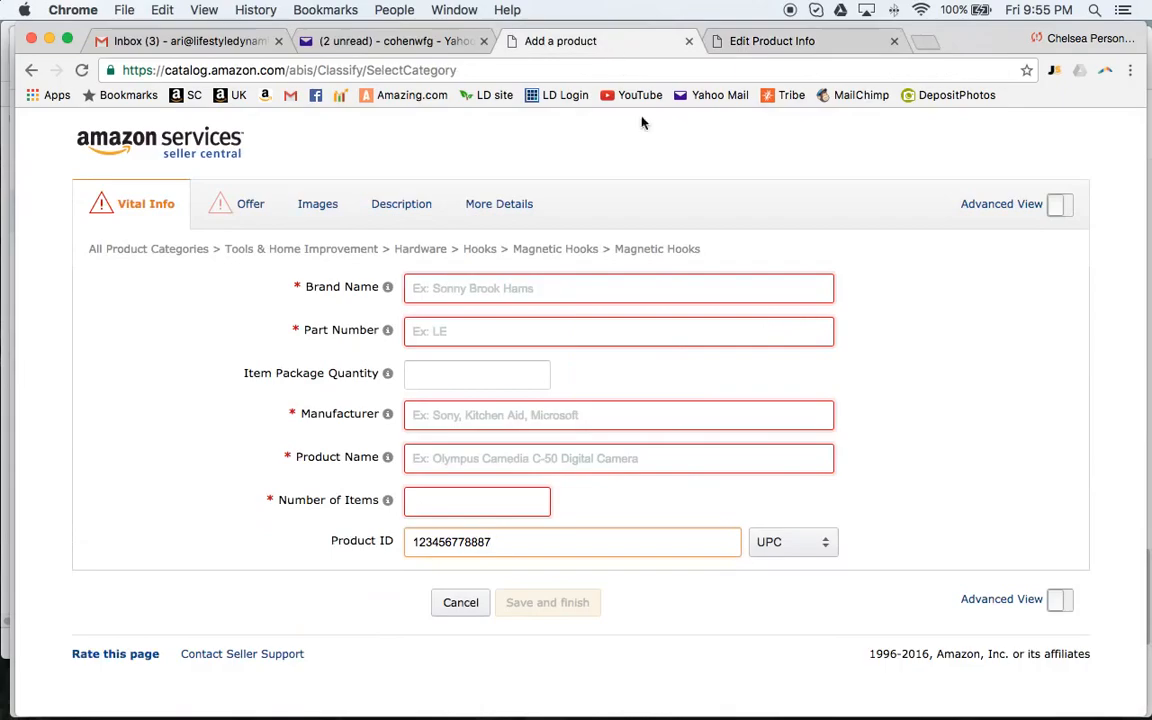
{"action": "left_click", "coordinate": [748, 41]}
{"action": "scroll", "coordinate": [745, 277], "scroll_direction": "down", "scroll_amount": 5}
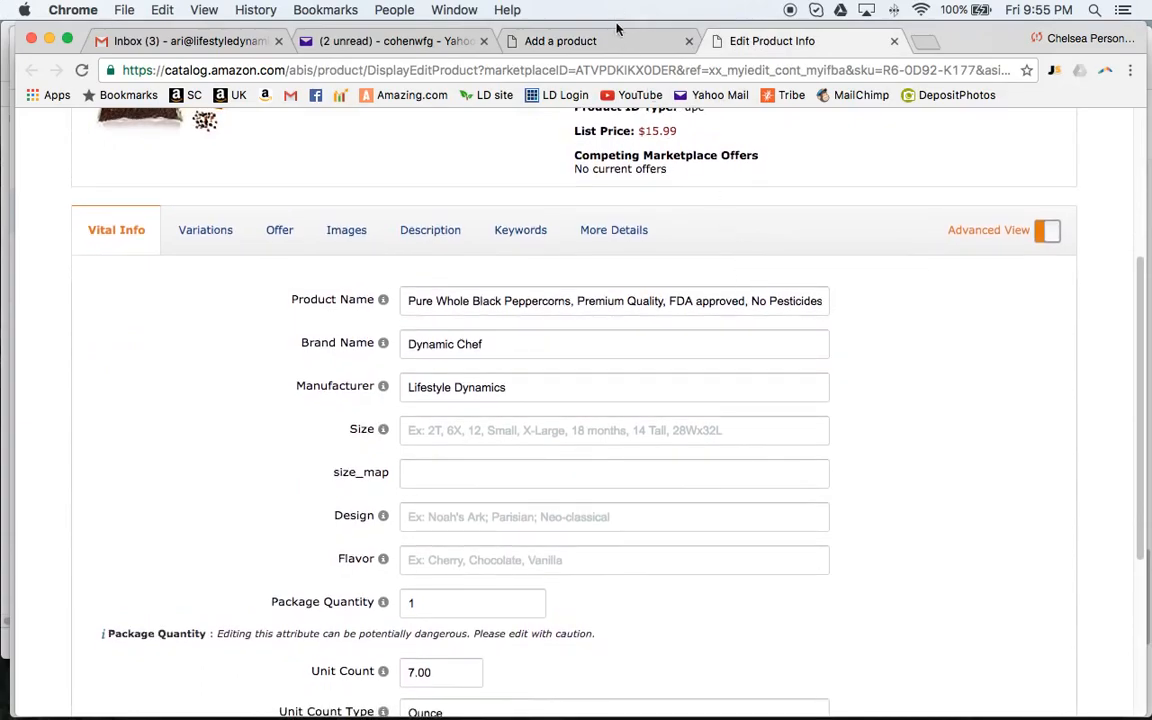
Enter ABC Magnets as the Brand Name in the new product form.
{"action": "left_click", "coordinate": [613, 46]}
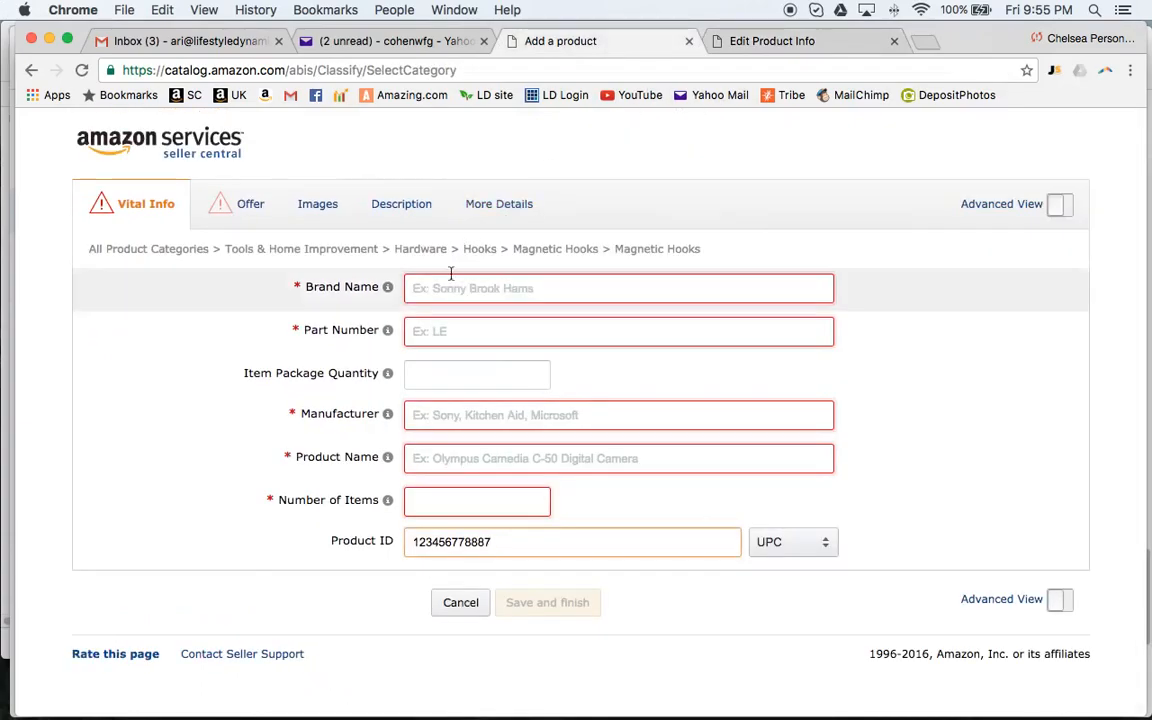
{"action": "left_click", "coordinate": [430, 289]}
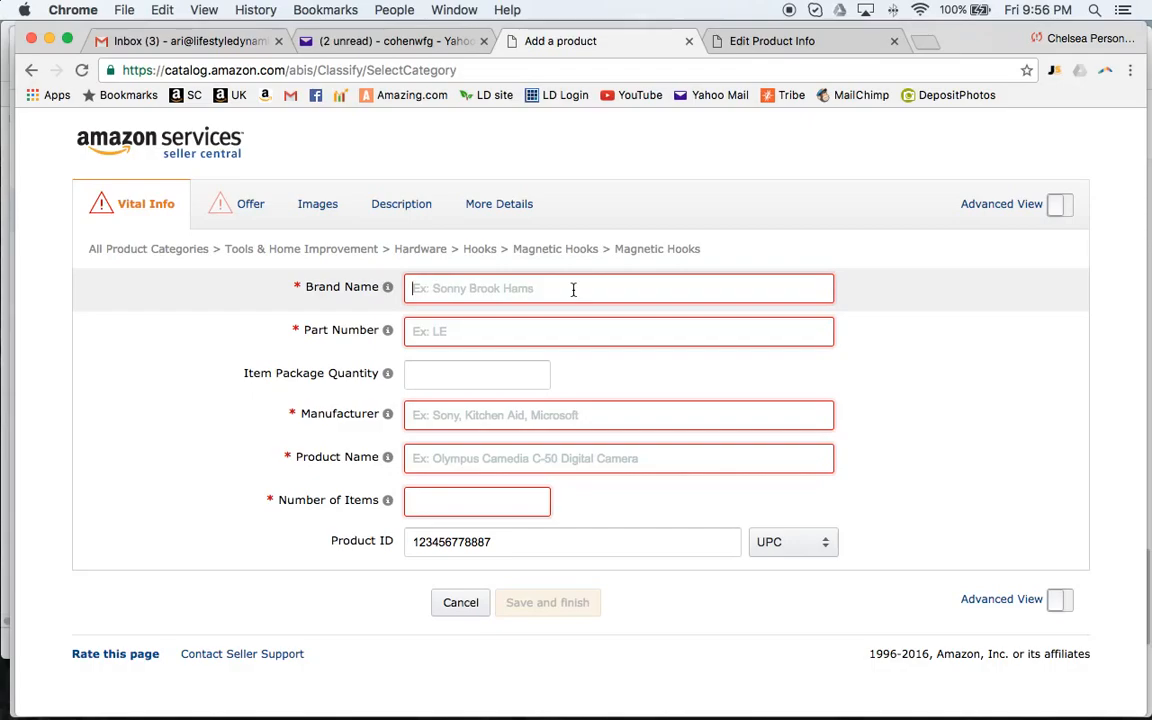
{"action": "type", "text": "Ab"}
{"action": "key", "text": "BackSpace"}
{"action": "type", "text": "BC"}
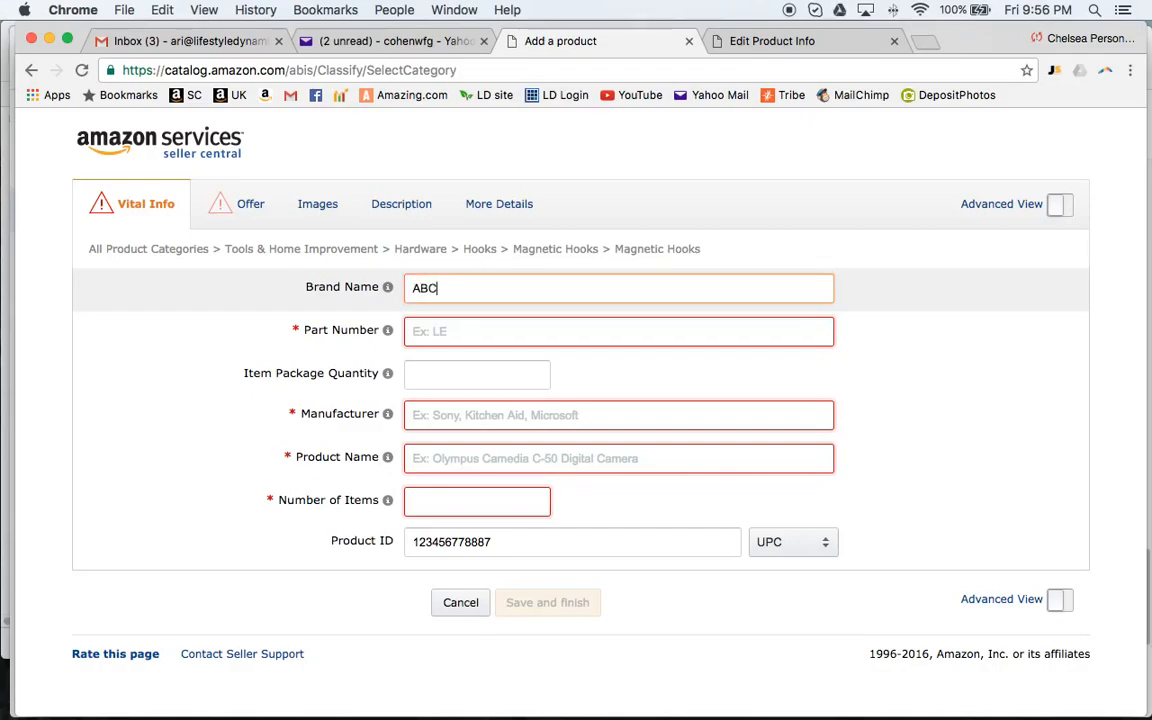
{"action": "type", "text": " Magnets"}
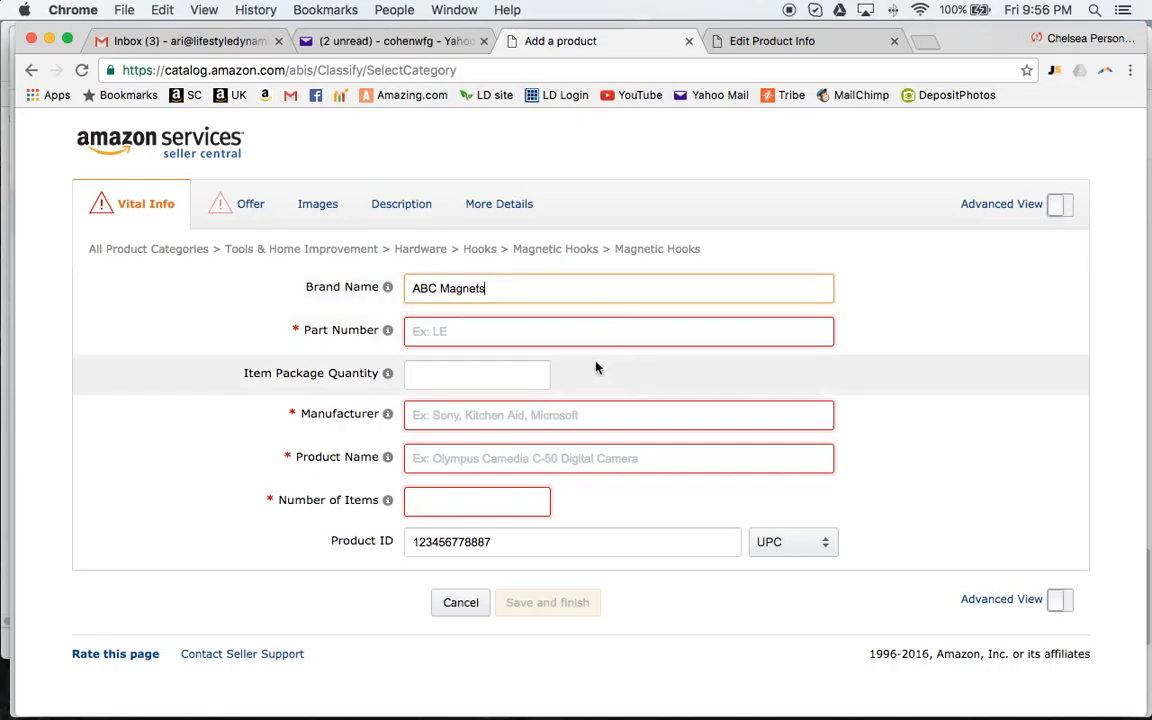
Examine the Brand Name and Manufacturer entries of the existing peppercorns listing as a reference.
{"action": "left_click", "coordinate": [740, 38]}
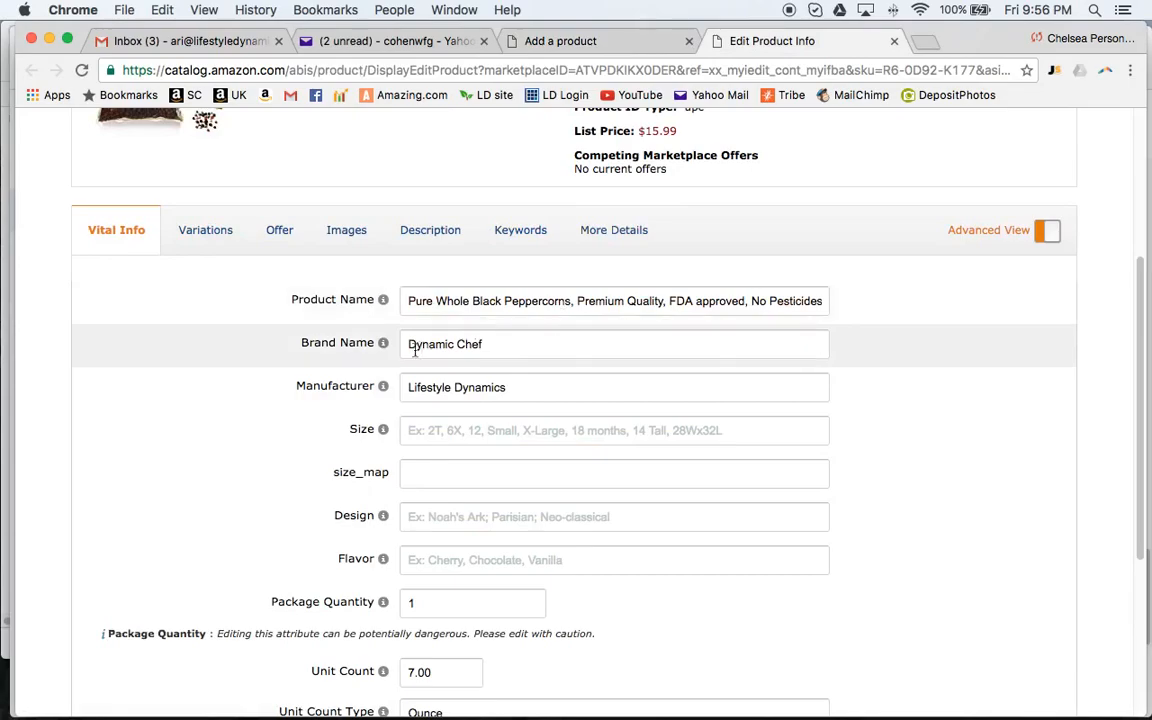
{"action": "left_click_drag", "start_coordinate": [494, 342], "coordinate": [381, 338]}
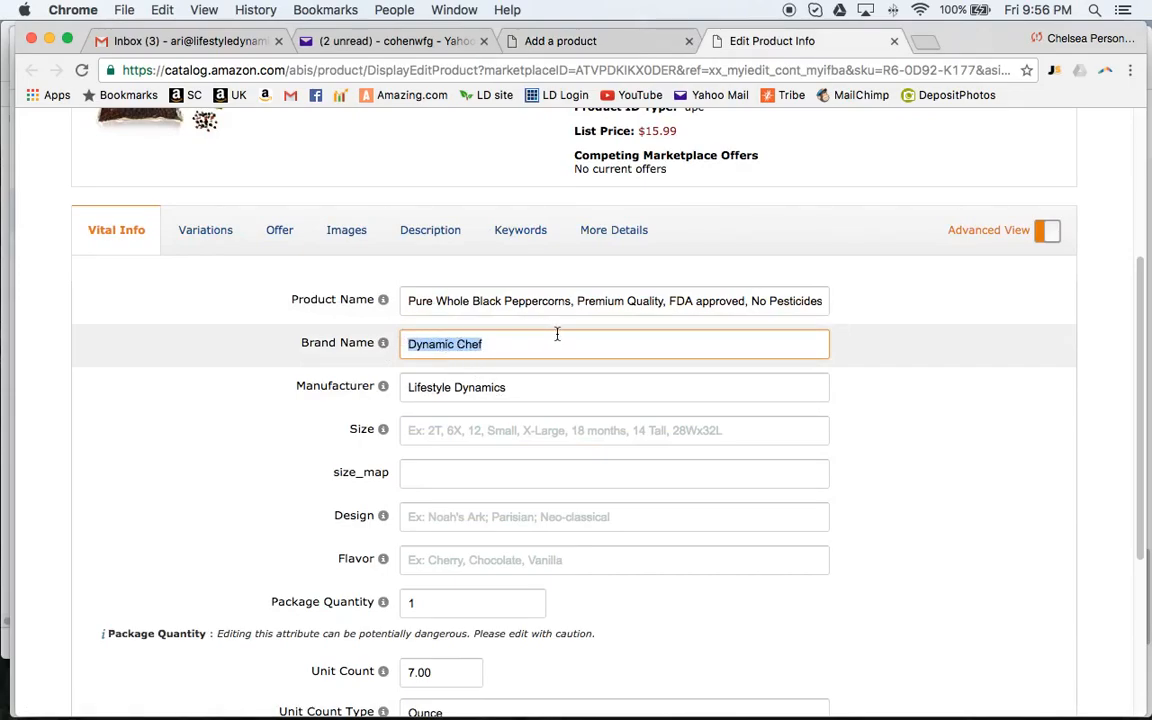
{"action": "double_click", "coordinate": [452, 387]}
{"action": "left_click_drag", "start_coordinate": [449, 387], "coordinate": [405, 387]}
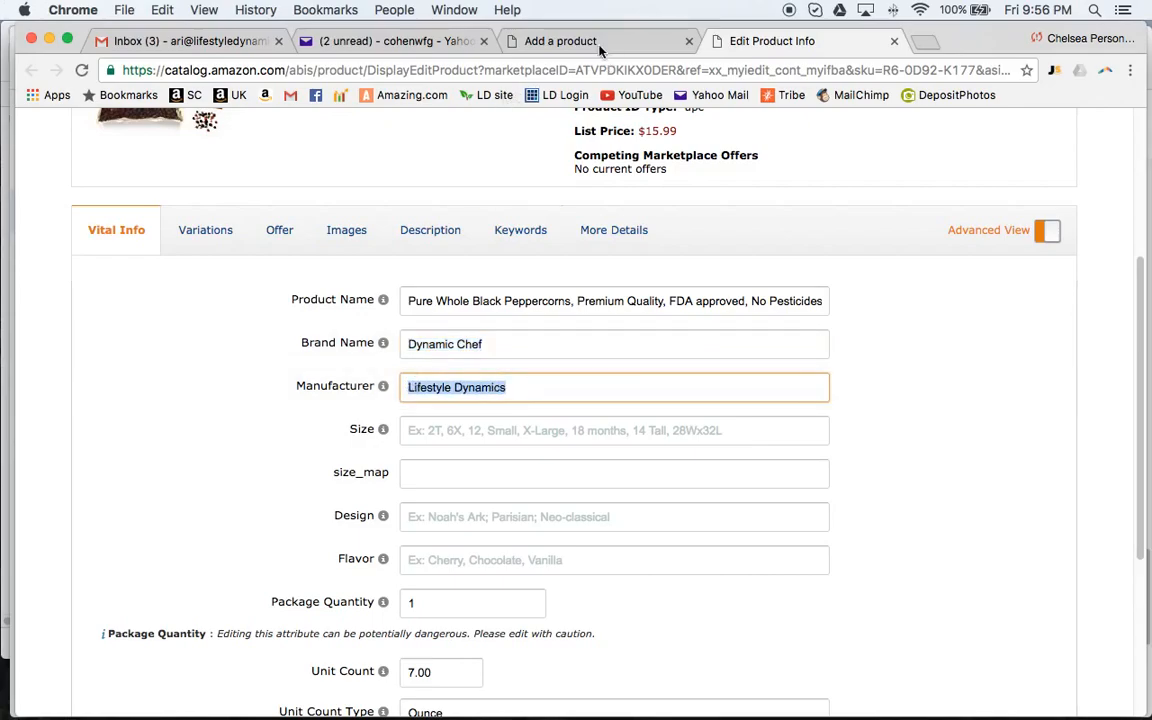
{"action": "left_click", "coordinate": [537, 41]}
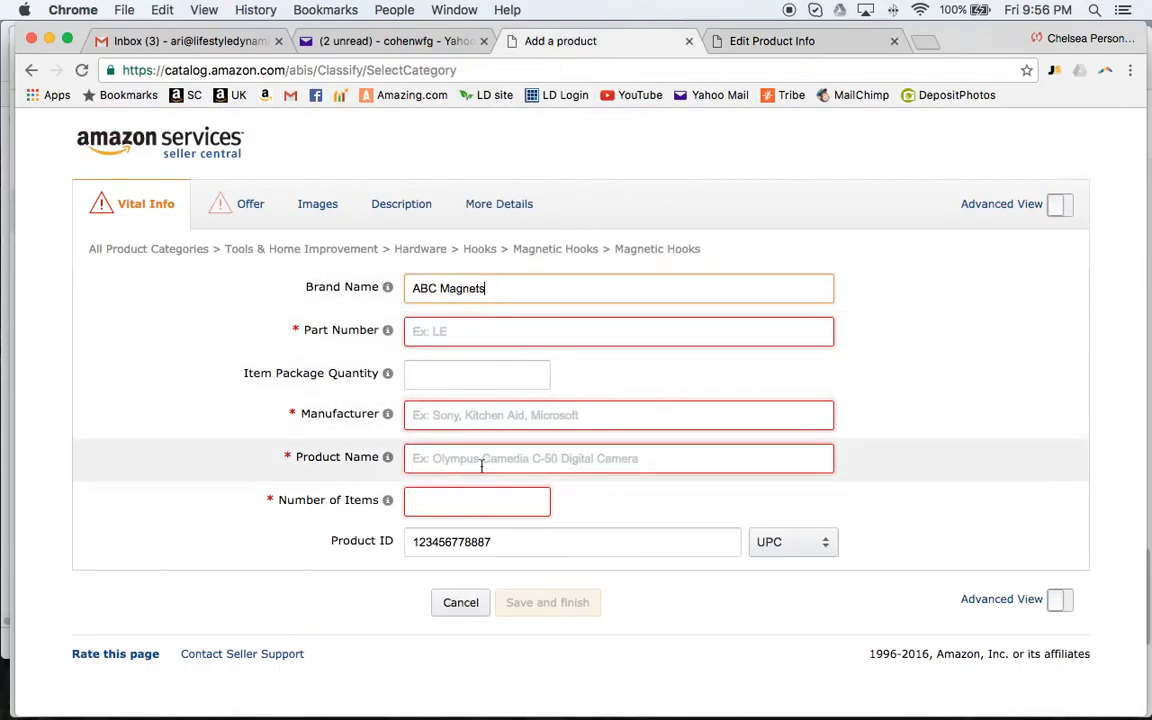
{"action": "left_click", "coordinate": [463, 335]}
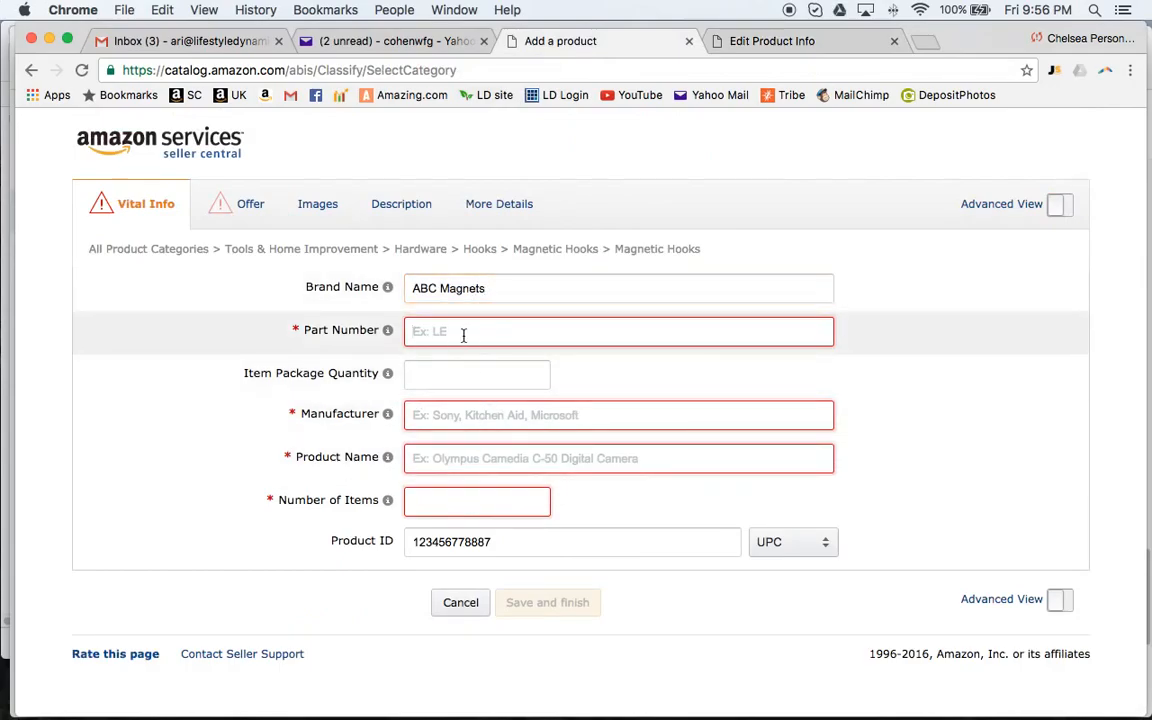
{"action": "type", "text": "0000000001"}
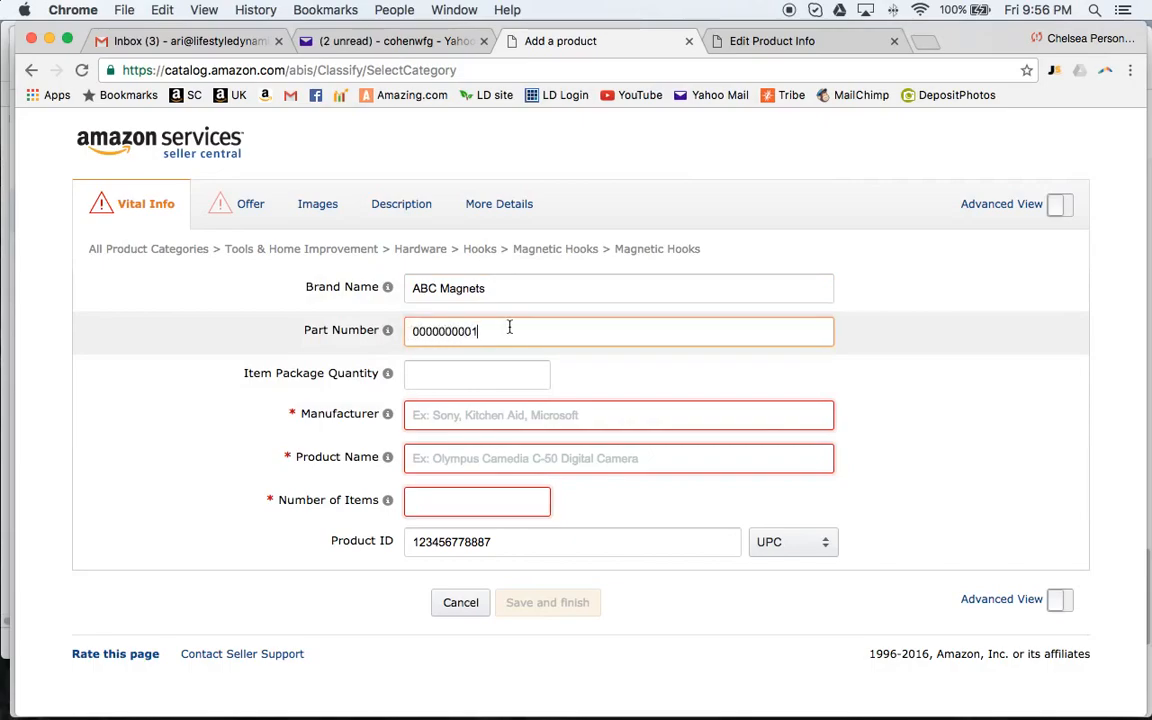
{"action": "left_click_drag", "start_coordinate": [509, 327], "coordinate": [380, 337]}
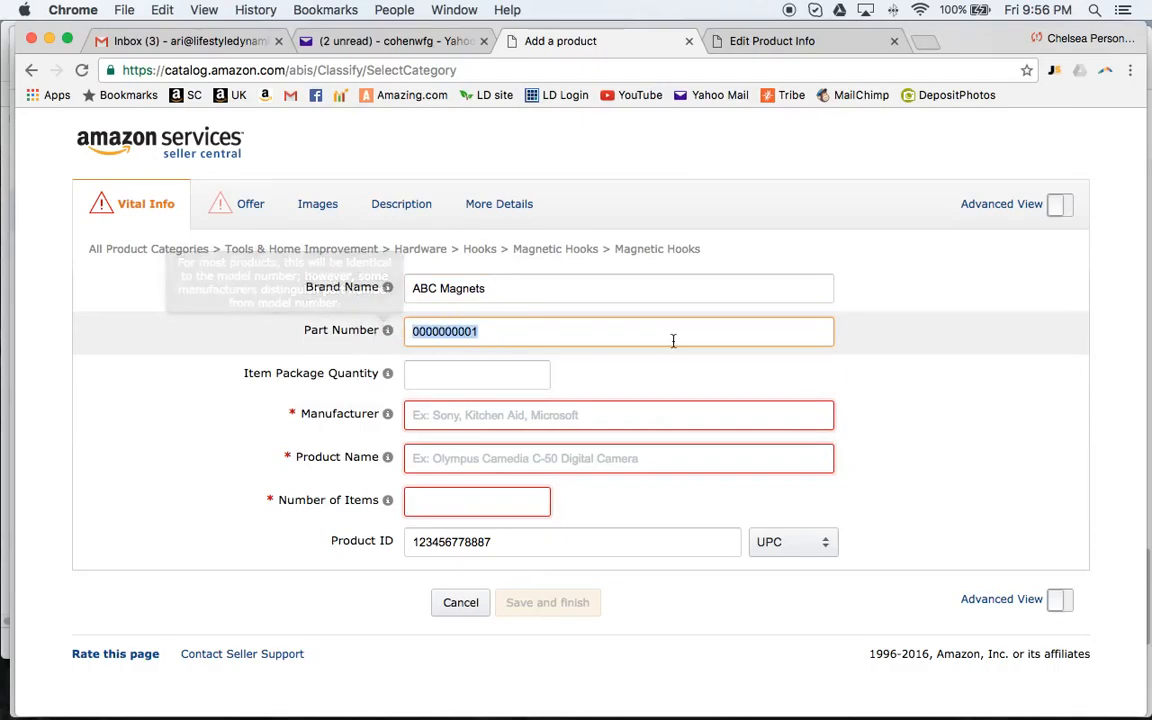
{"action": "key", "text": "BackSpace"}
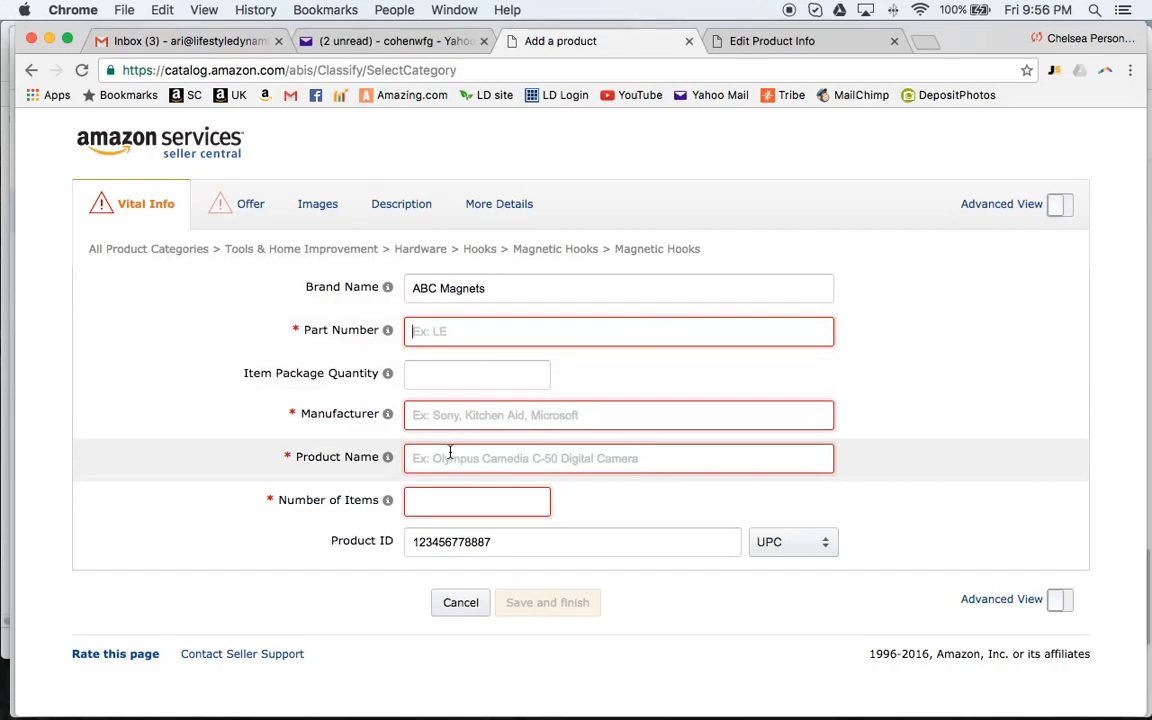
Enter 1 as the Part Number in the new product form.
{"action": "type", "text": "2"}
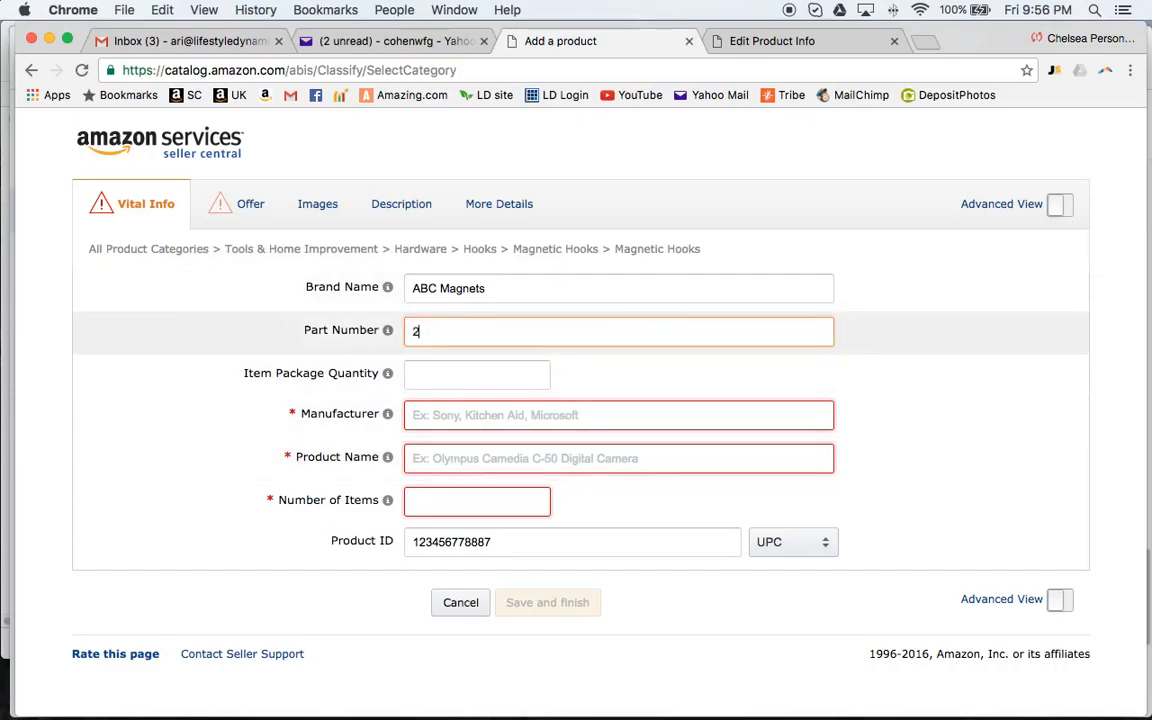
{"action": "key", "text": "BackSpace"}
{"action": "type", "text": "1"}
Copy the Brand Name ABC Magnets into the Manufacturer field of the new product form.
{"action": "left_click", "coordinate": [459, 415]}
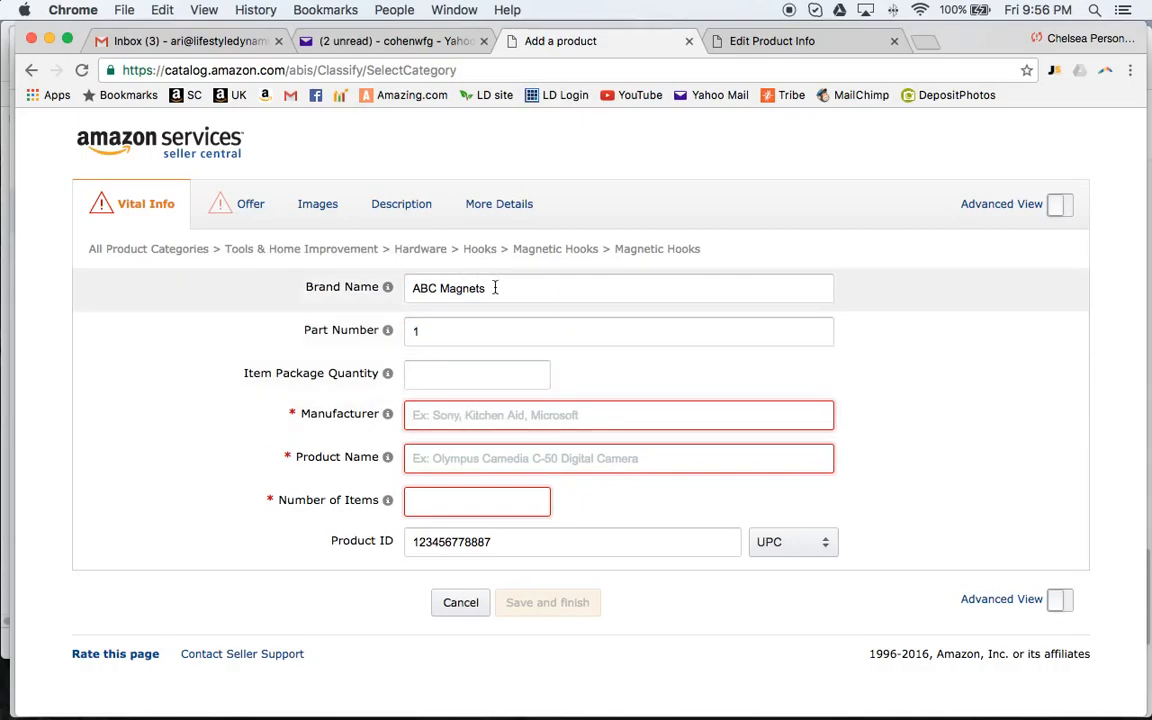
{"action": "left_click_drag", "start_coordinate": [496, 288], "coordinate": [388, 288]}
{"action": "key", "text": "cmd+c"}
{"action": "left_click", "coordinate": [446, 418]}
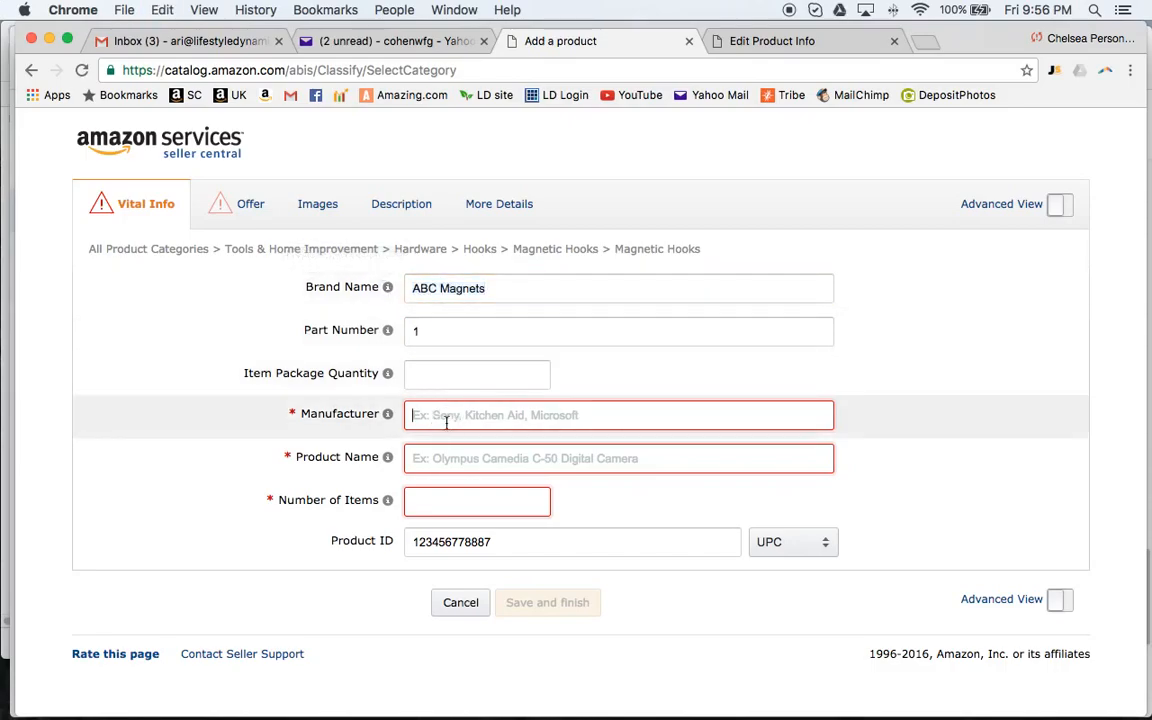
{"action": "key", "text": "cmd+v"}
{"action": "key", "text": "Tab"}
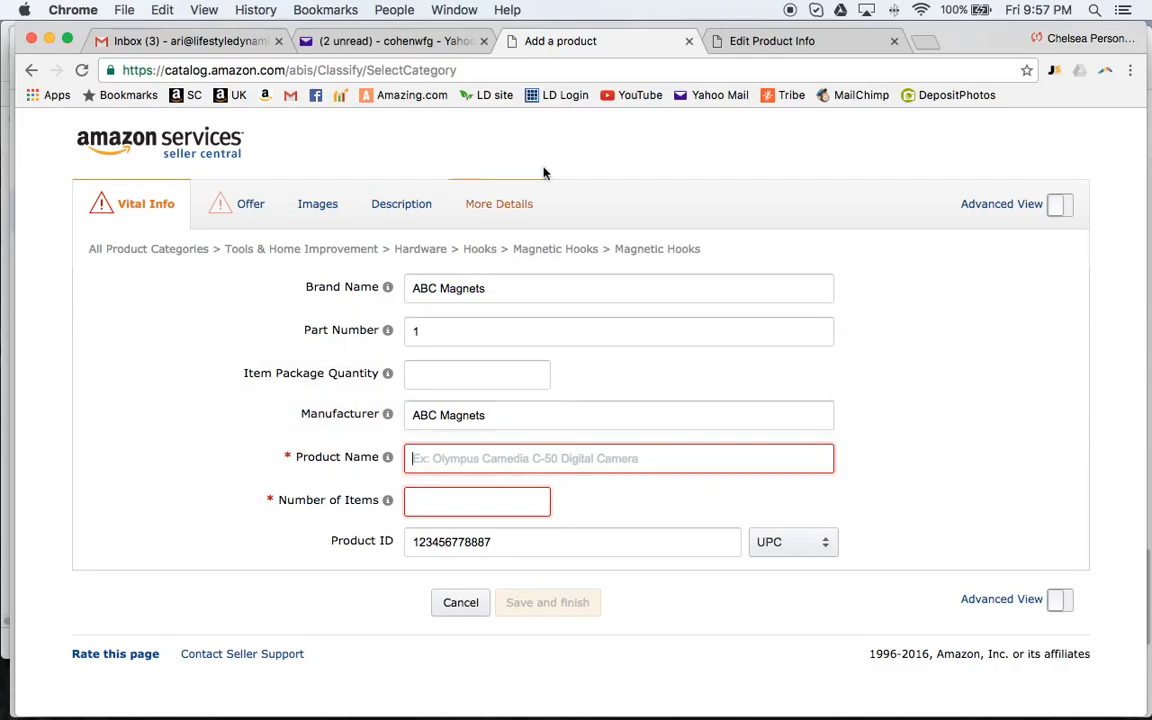
Examine the full Product Name of the existing peppercorns listing as a reference for the new product's title.
{"action": "left_click", "coordinate": [820, 41]}
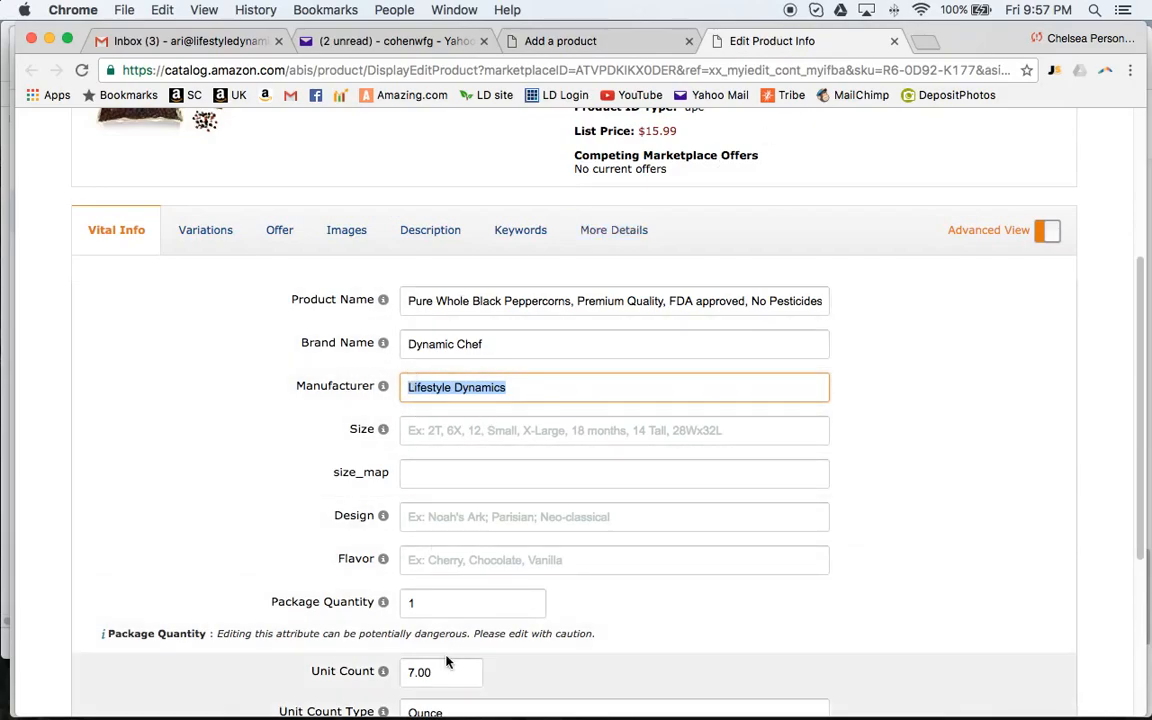
{"action": "left_click_drag", "start_coordinate": [406, 300], "coordinate": [838, 306]}
{"action": "left_click", "coordinate": [697, 308]}
{"action": "key", "text": "Up"}
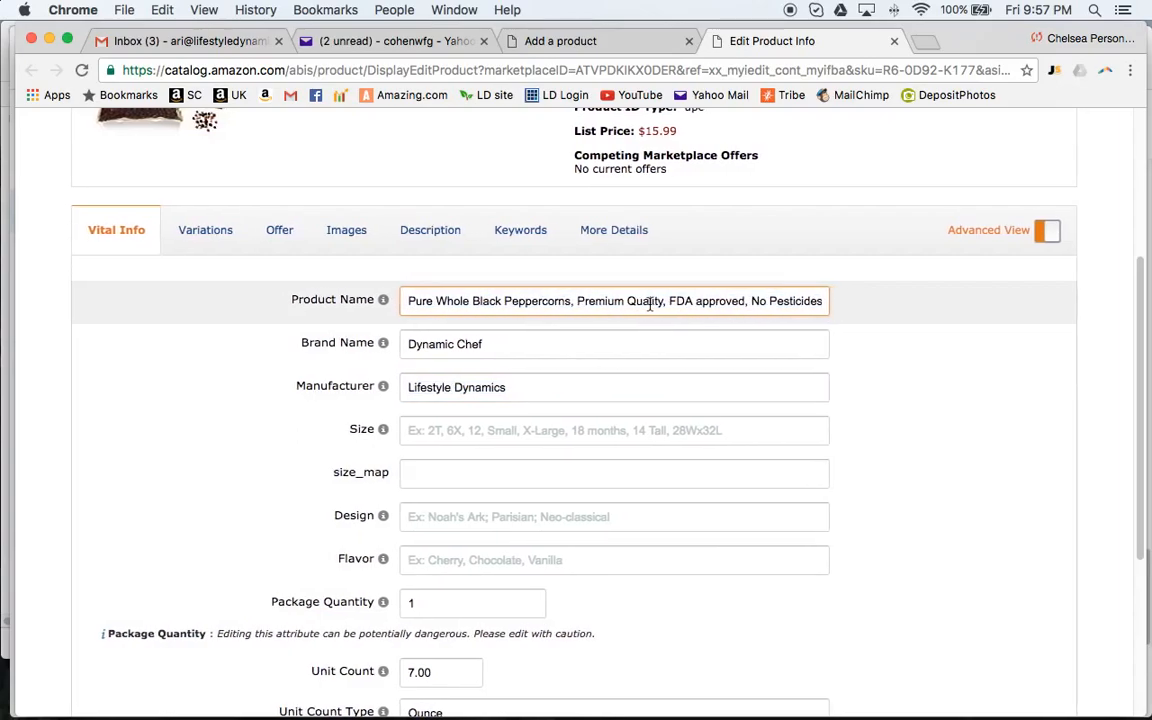
{"action": "scroll", "coordinate": [584, 318], "scroll_direction": "down", "scroll_amount": 1}
{"action": "scroll", "coordinate": [584, 320], "scroll_direction": "up", "scroll_amount": 5}
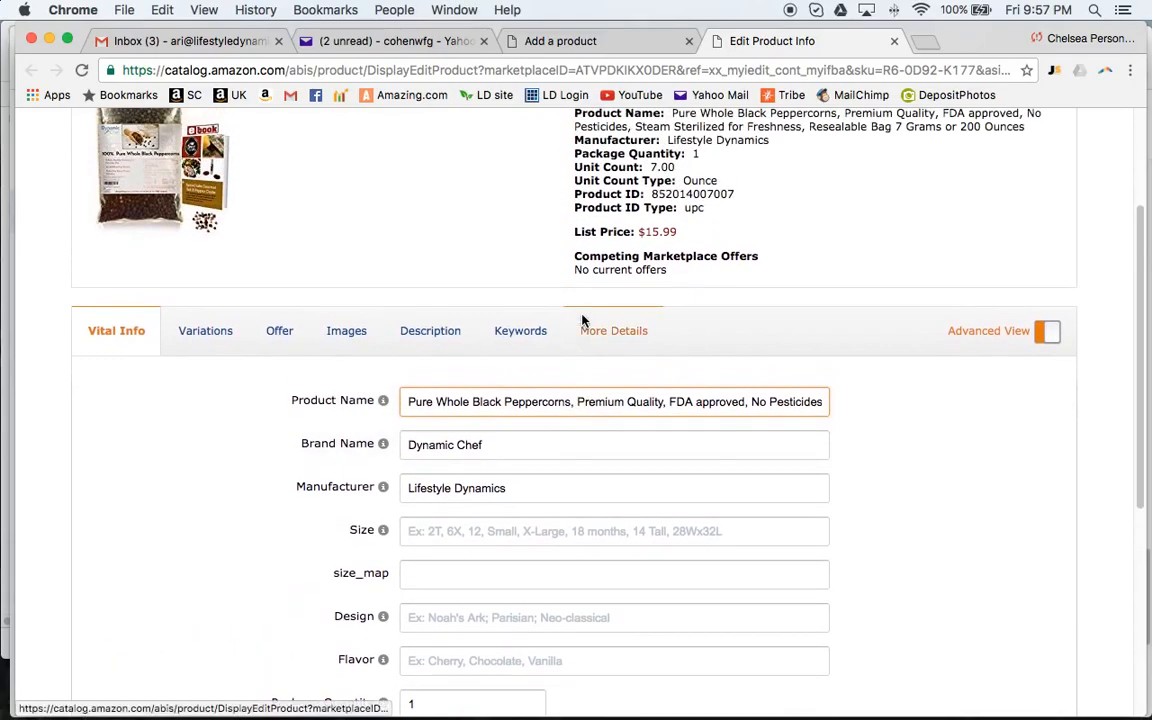
{"action": "scroll", "coordinate": [580, 318], "scroll_direction": "down", "scroll_amount": 2}
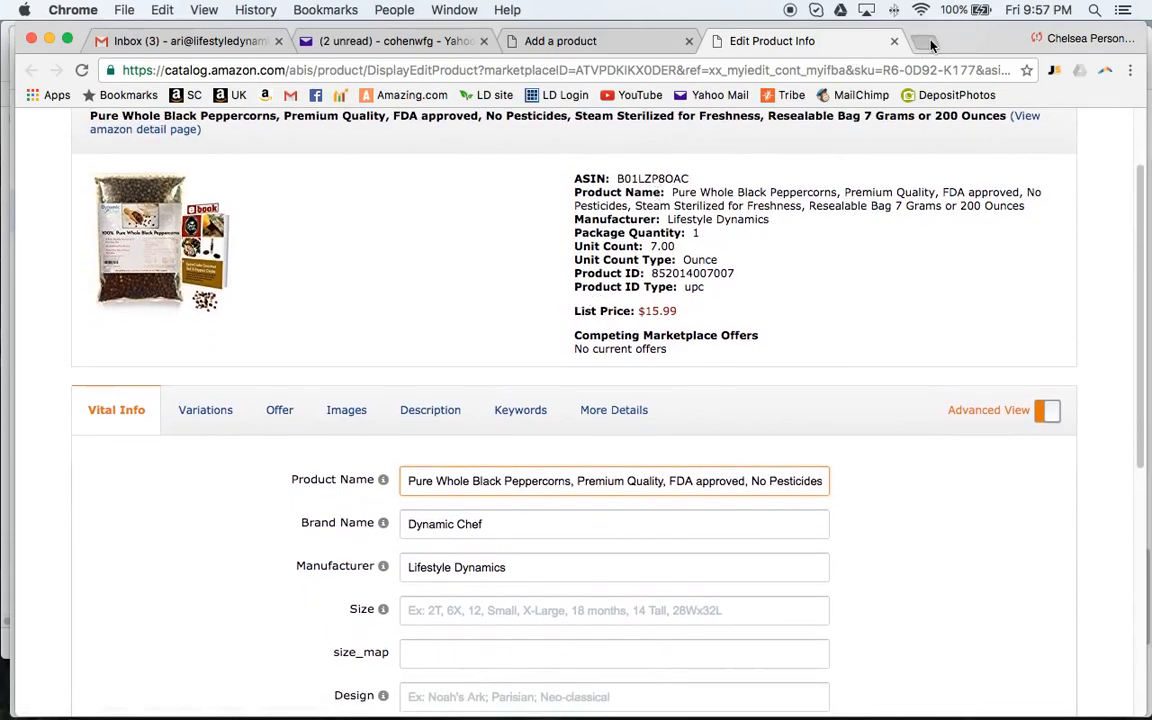
Open Amazon's storefront in a new tab, sign in and search for Lifestyle Dynamics Salt.
{"action": "left_click", "coordinate": [923, 41]}
{"action": "left_click", "coordinate": [265, 95]}
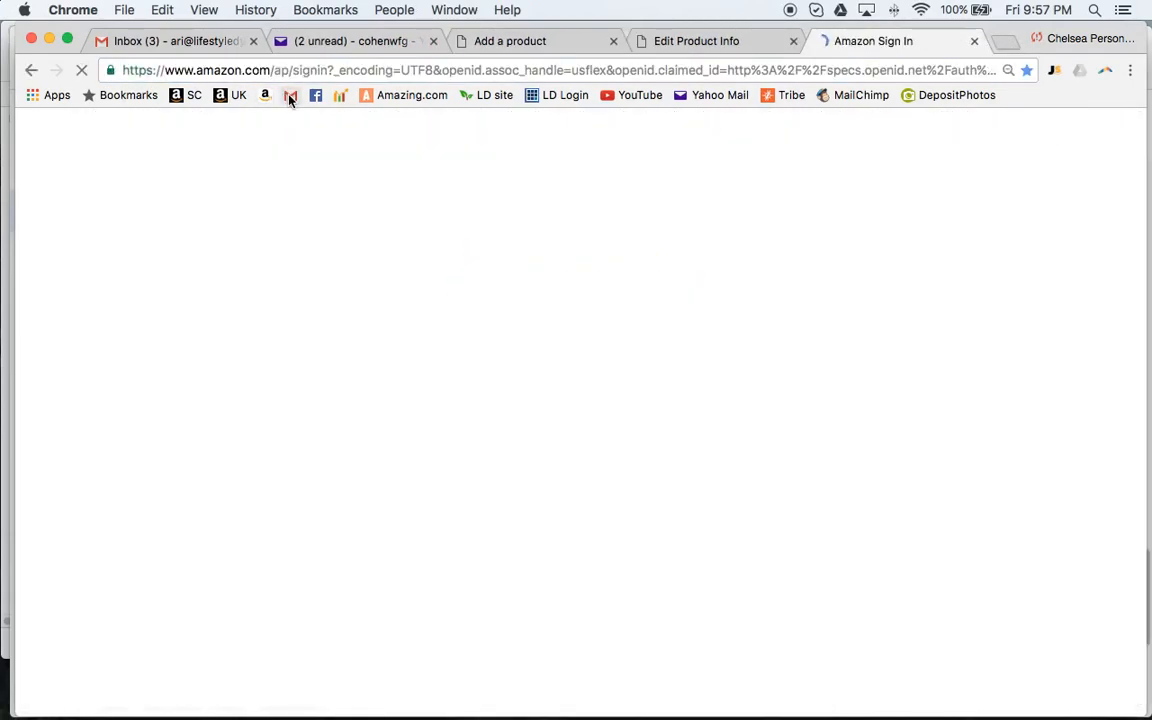
{"action": "left_click", "coordinate": [589, 343]}
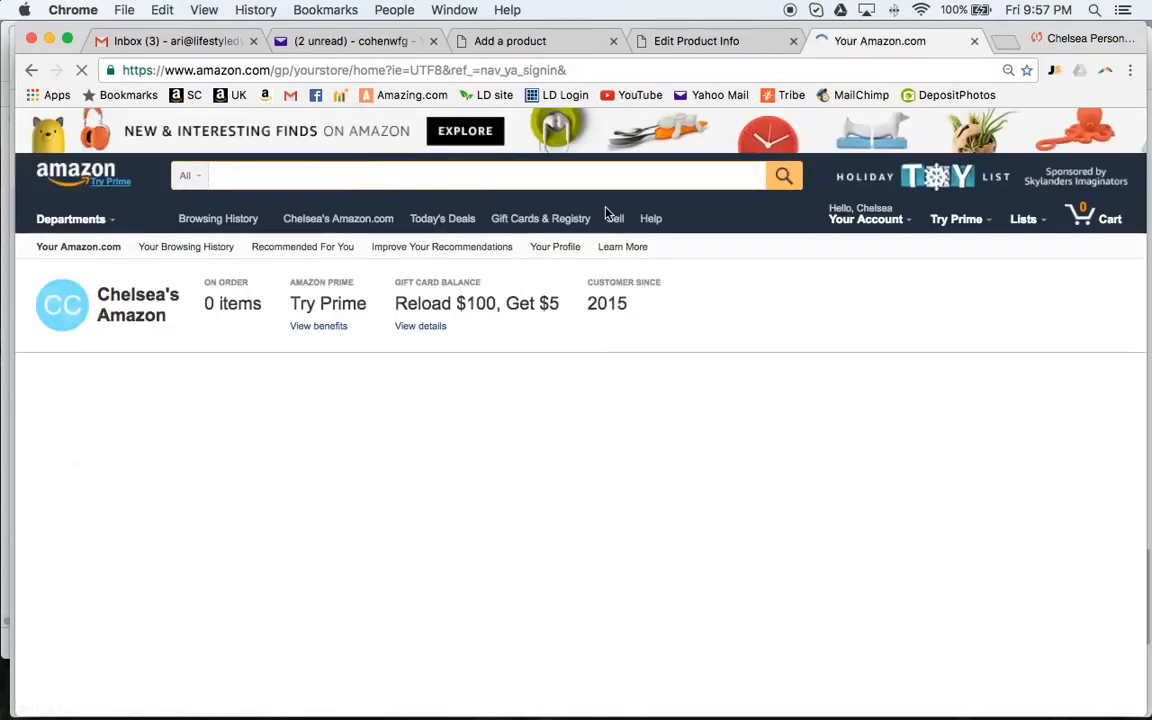
{"action": "type", "text": "Life"}
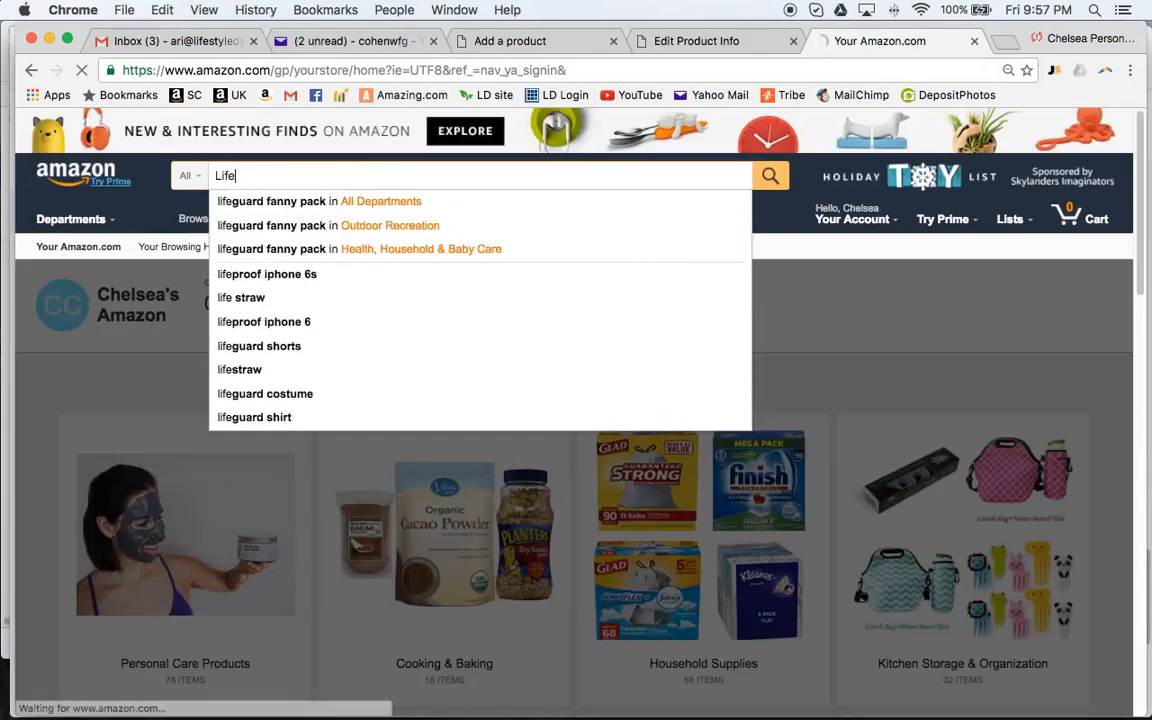
{"action": "type", "text": "style Dynamics"}
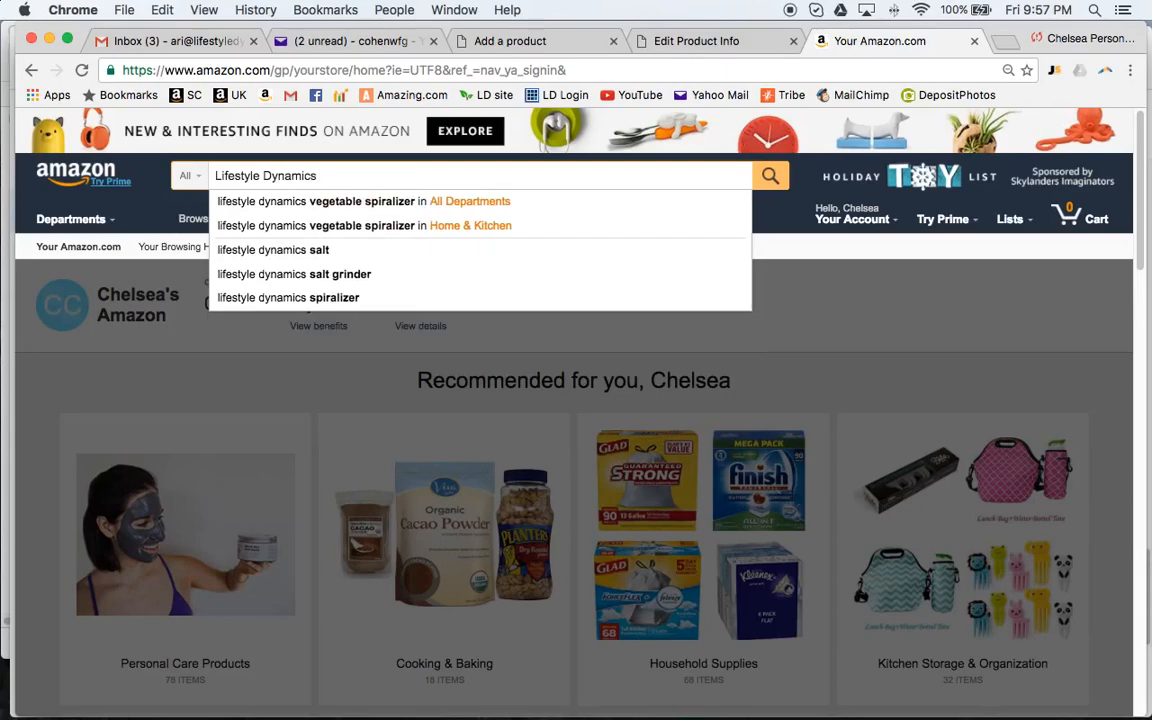
{"action": "type", "text": "Salt"}
{"action": "key", "text": "Return"}
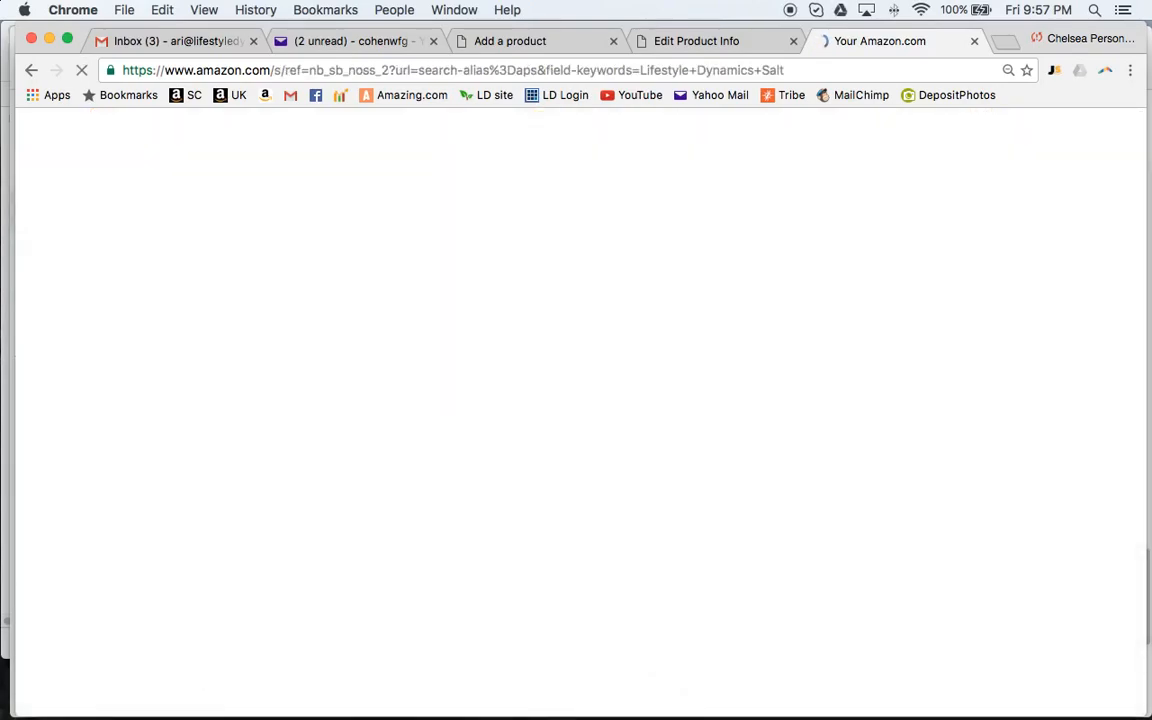
Open the Pure Himalayan Salt by Dynamic Chef listing from the search results and highlight its product title.
{"action": "scroll", "coordinate": [581, 411], "scroll_direction": "down", "scroll_amount": 5}
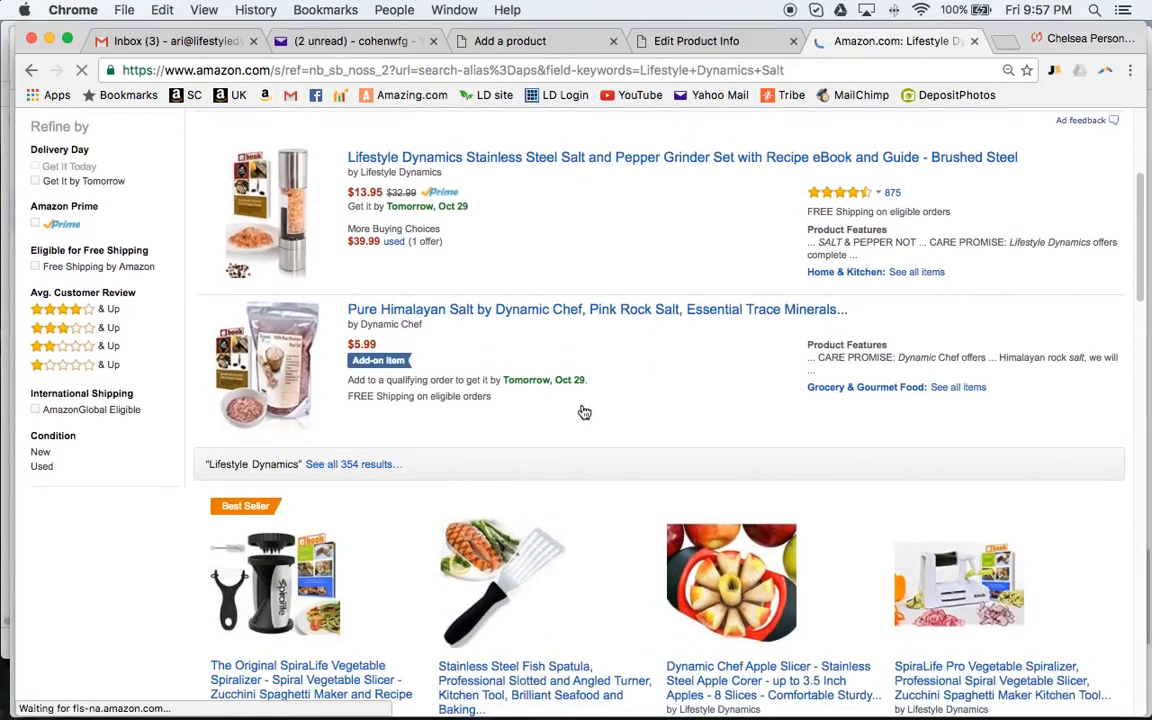
{"action": "left_click", "coordinate": [479, 318]}
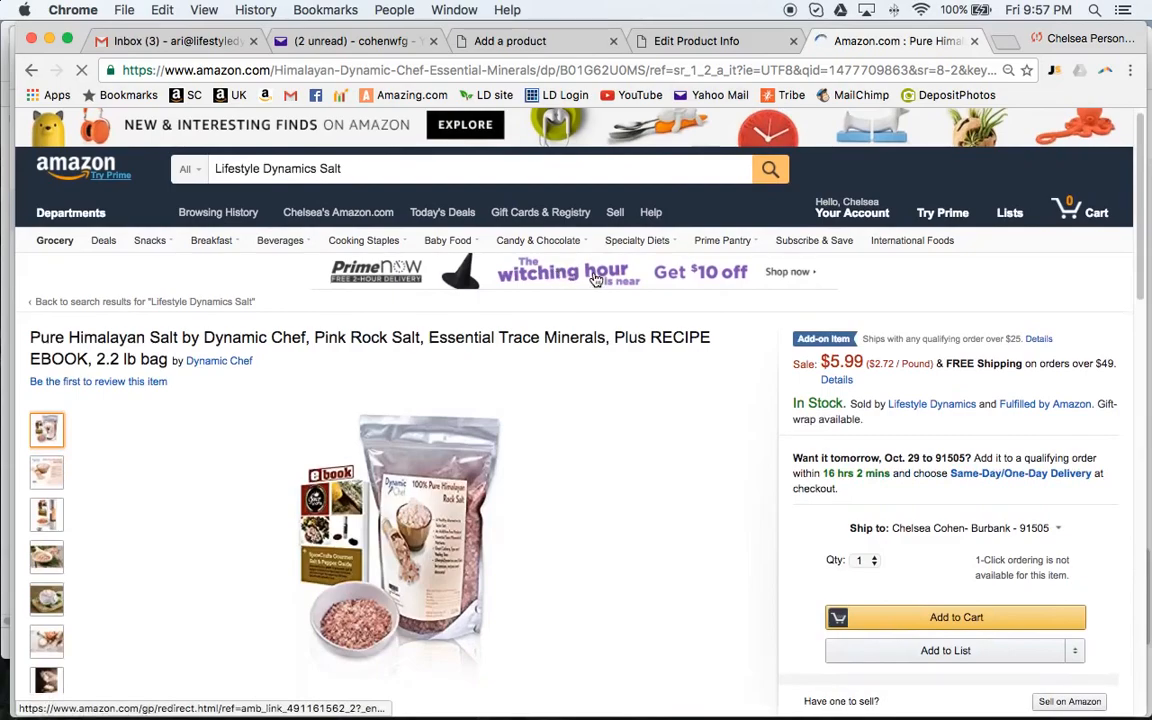
{"action": "scroll", "coordinate": [617, 412], "scroll_direction": "down", "scroll_amount": 1}
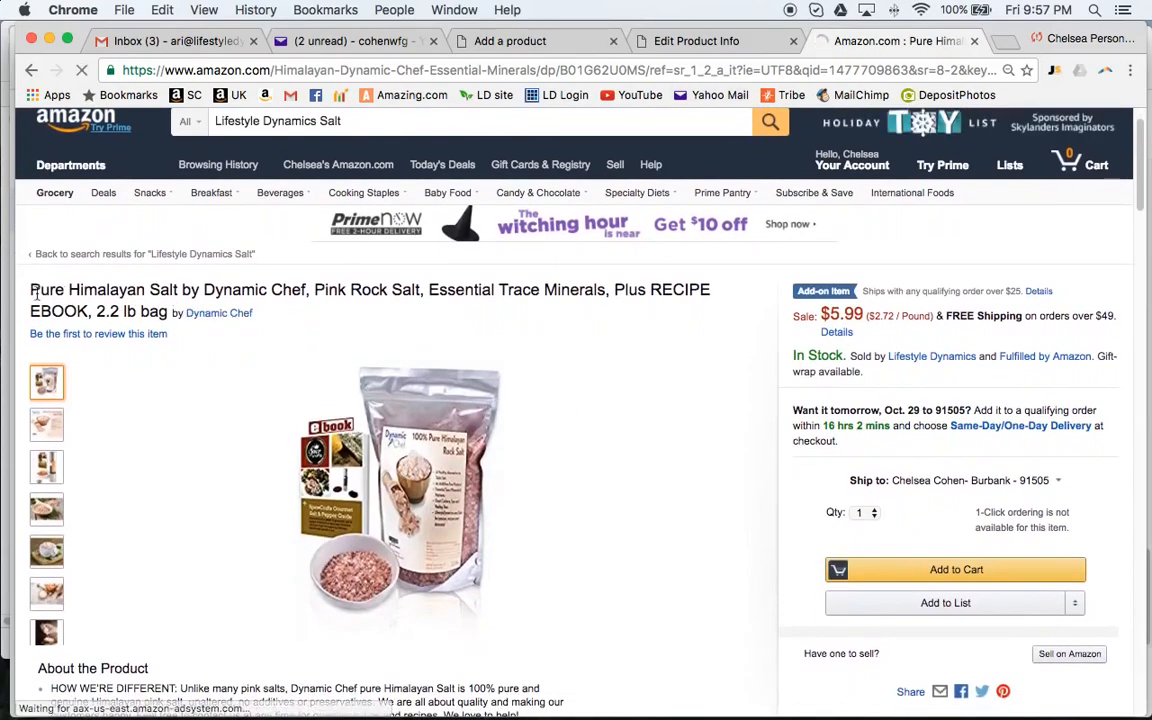
{"action": "left_click_drag", "start_coordinate": [38, 291], "coordinate": [168, 312]}
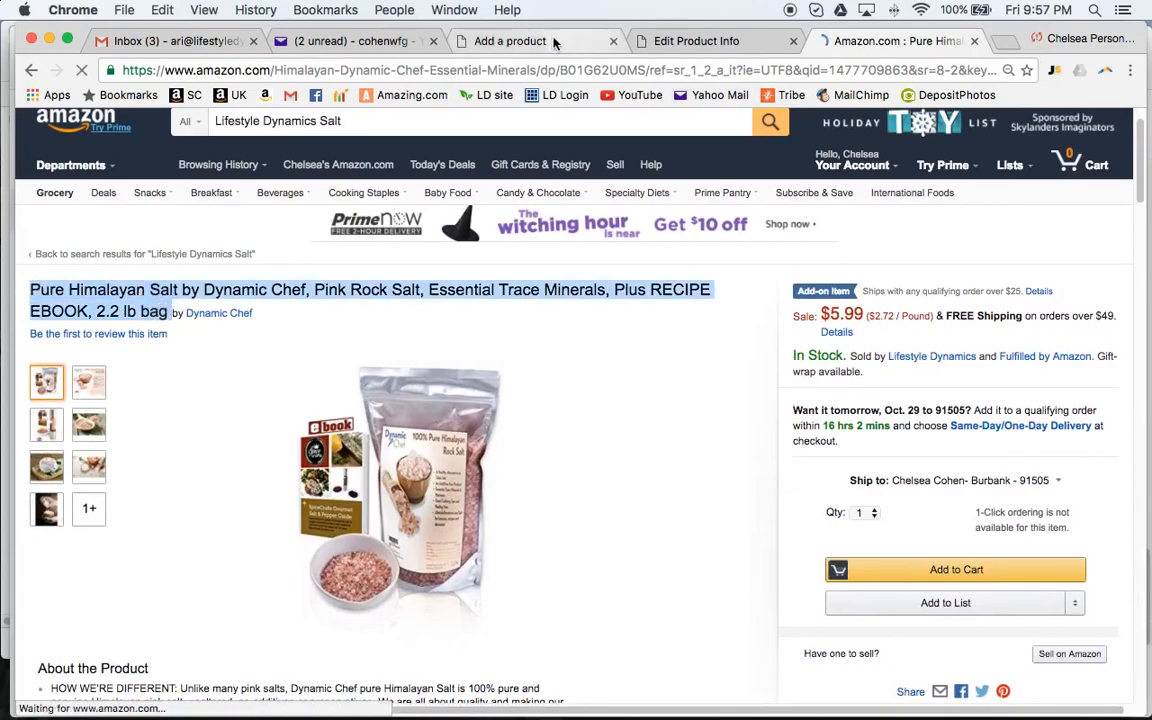
Return to the new product form, enter 100 as the Number of Items, and change it to 1.
{"action": "left_click", "coordinate": [511, 41]}
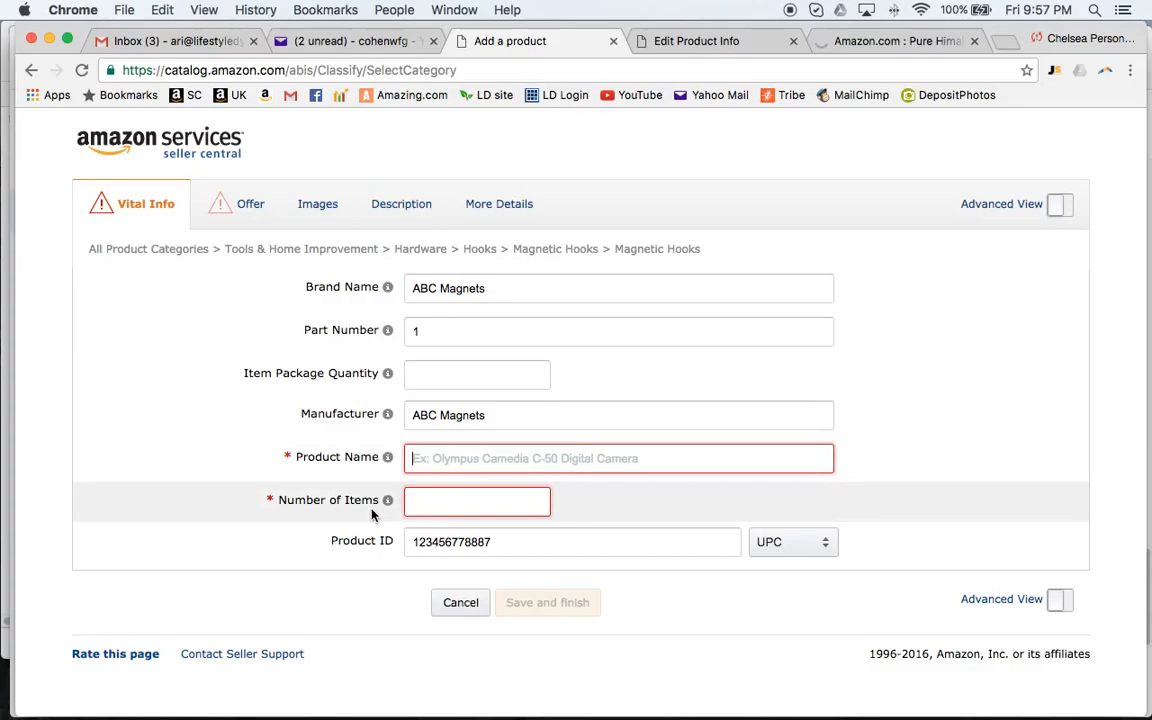
{"action": "left_click", "coordinate": [436, 503]}
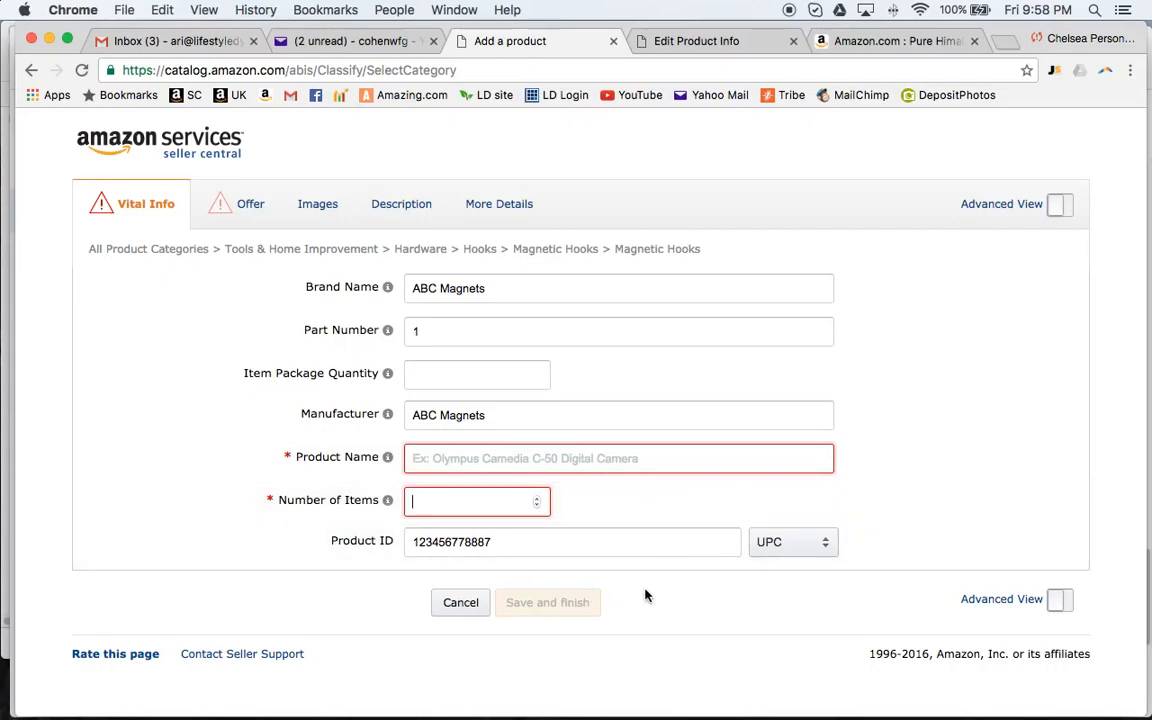
{"action": "type", "text": "100"}
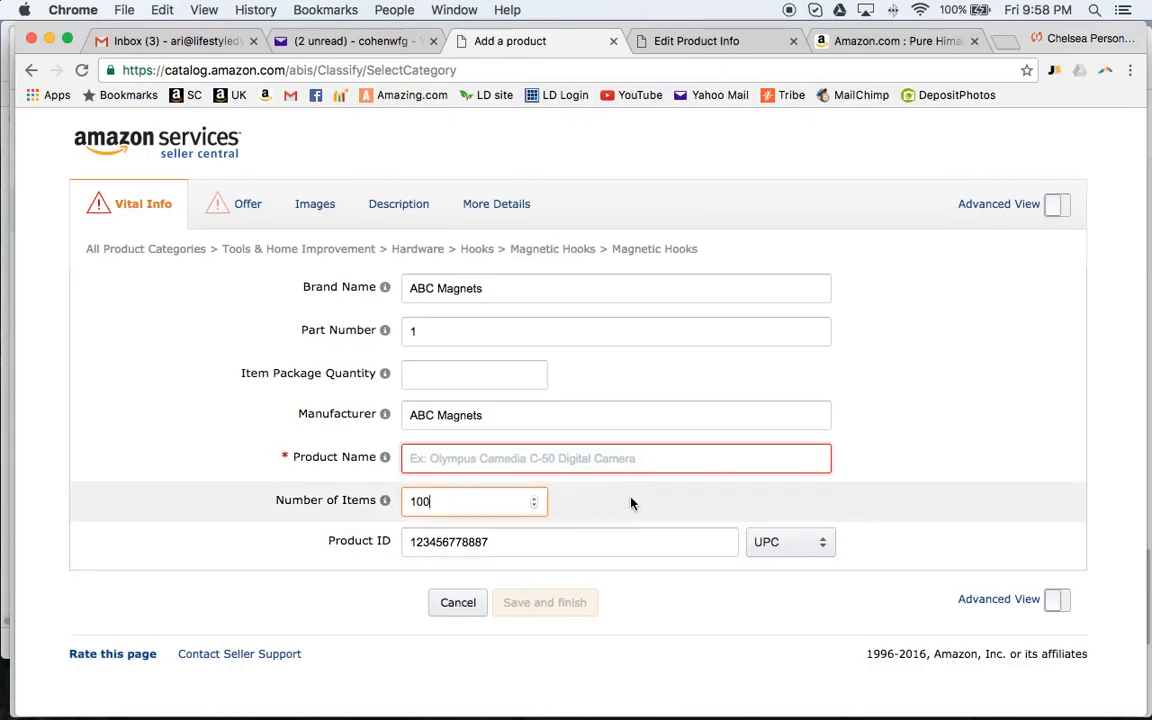
{"action": "left_click", "coordinate": [599, 503]}
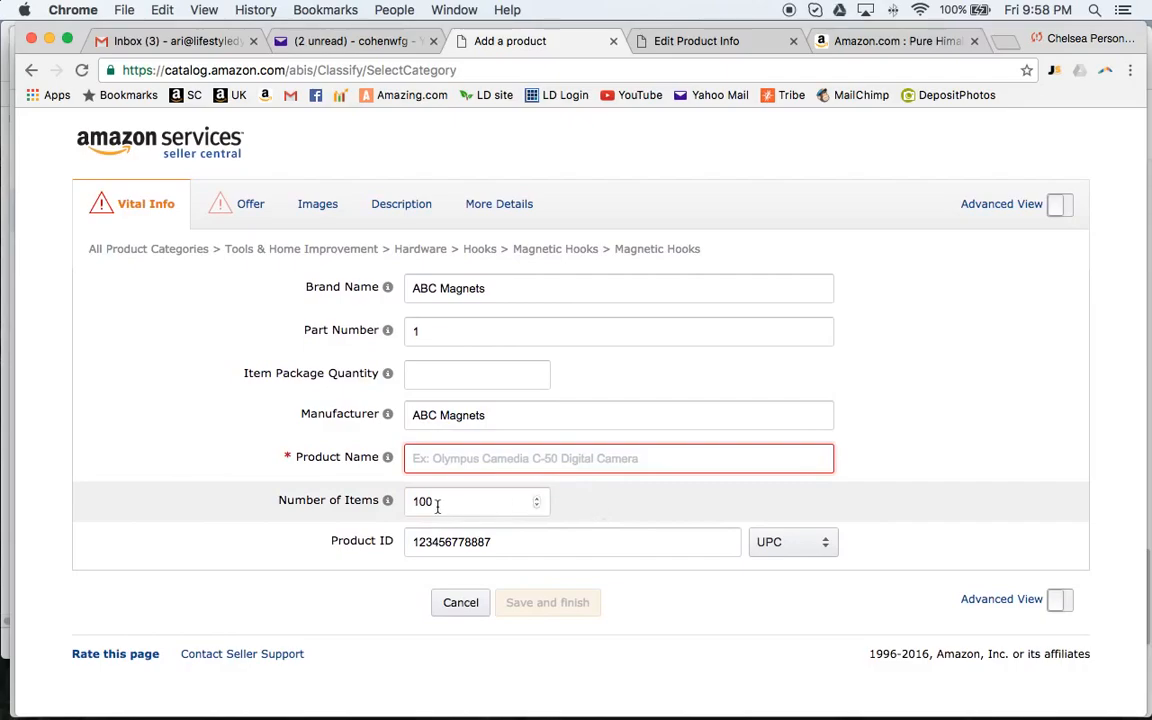
{"action": "left_click_drag", "start_coordinate": [440, 502], "coordinate": [418, 501]}
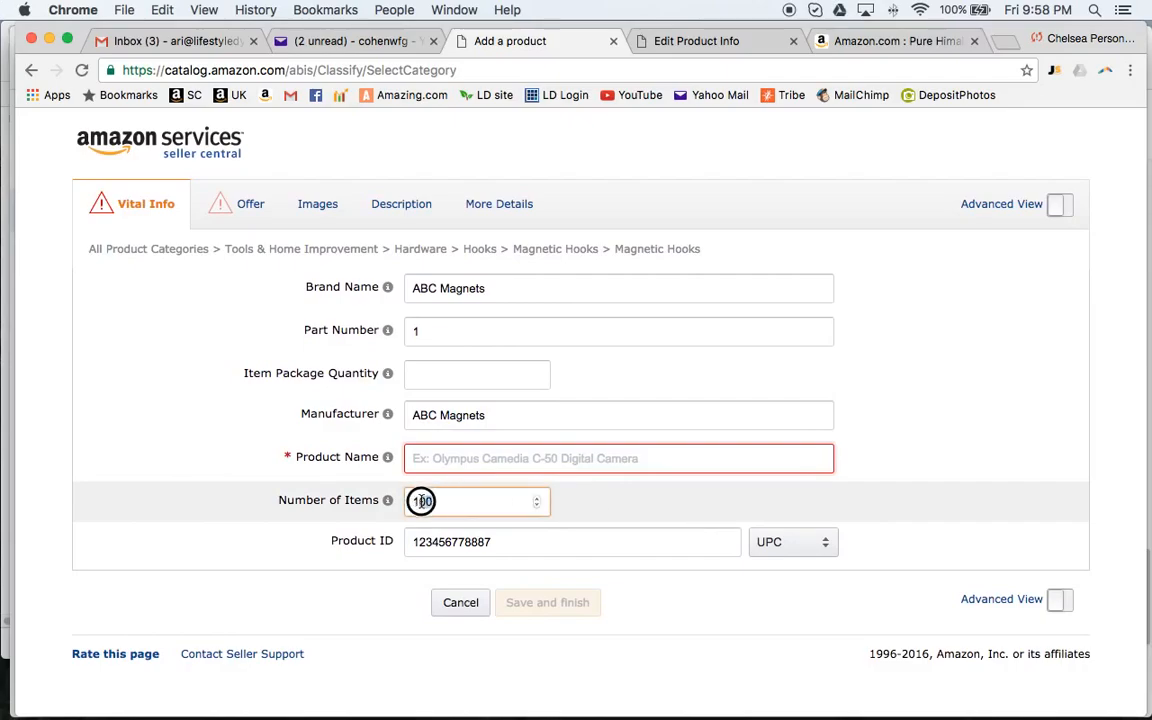
{"action": "key", "text": "BackSpace"}
{"action": "left_click", "coordinate": [643, 509]}
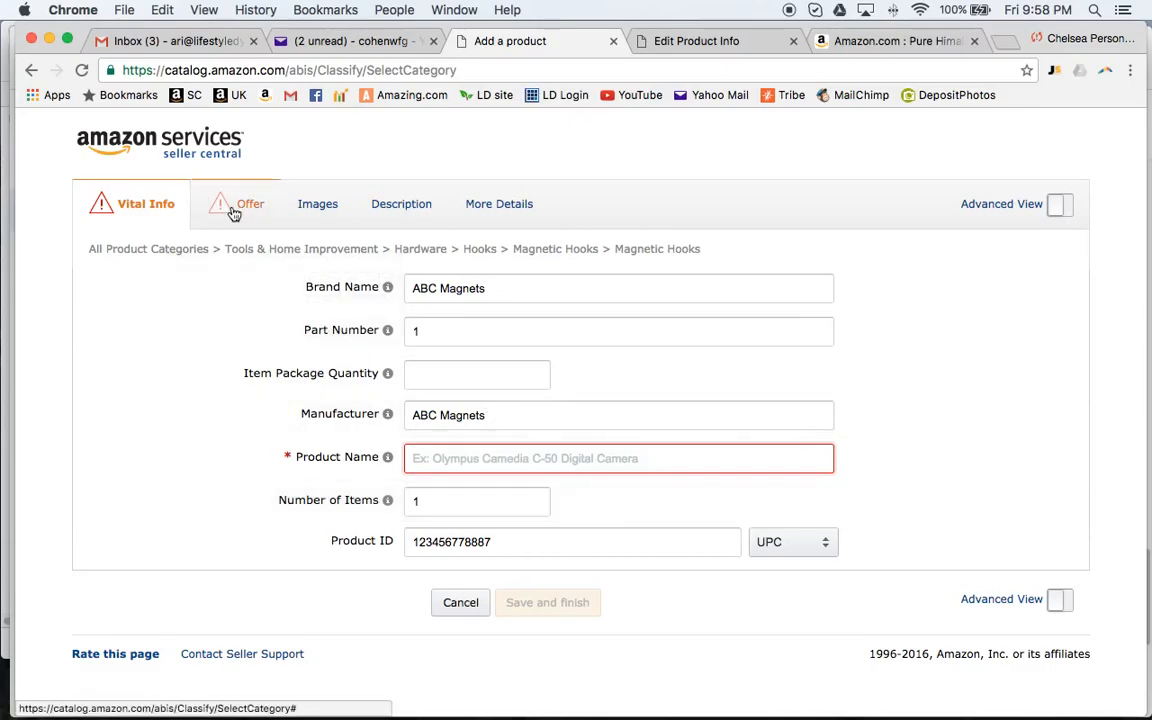
In the new product's Offer details, set the Condition to New and the price to $10.95.
{"action": "left_click", "coordinate": [233, 214]}
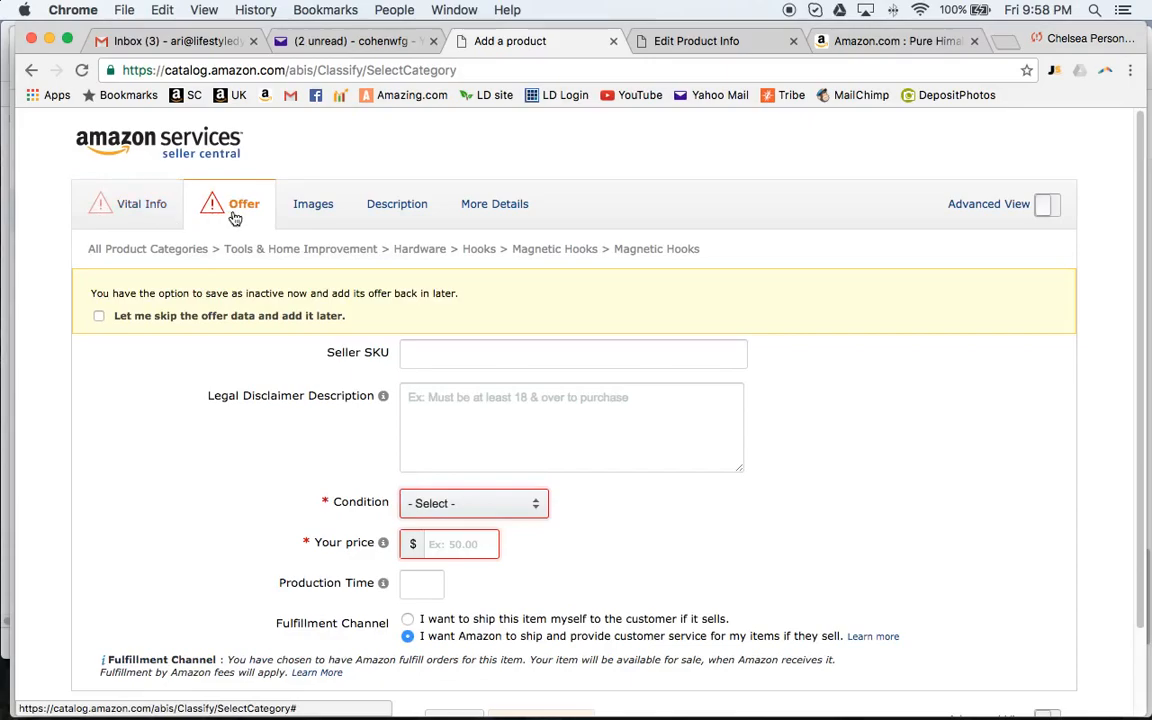
{"action": "left_click", "coordinate": [536, 508]}
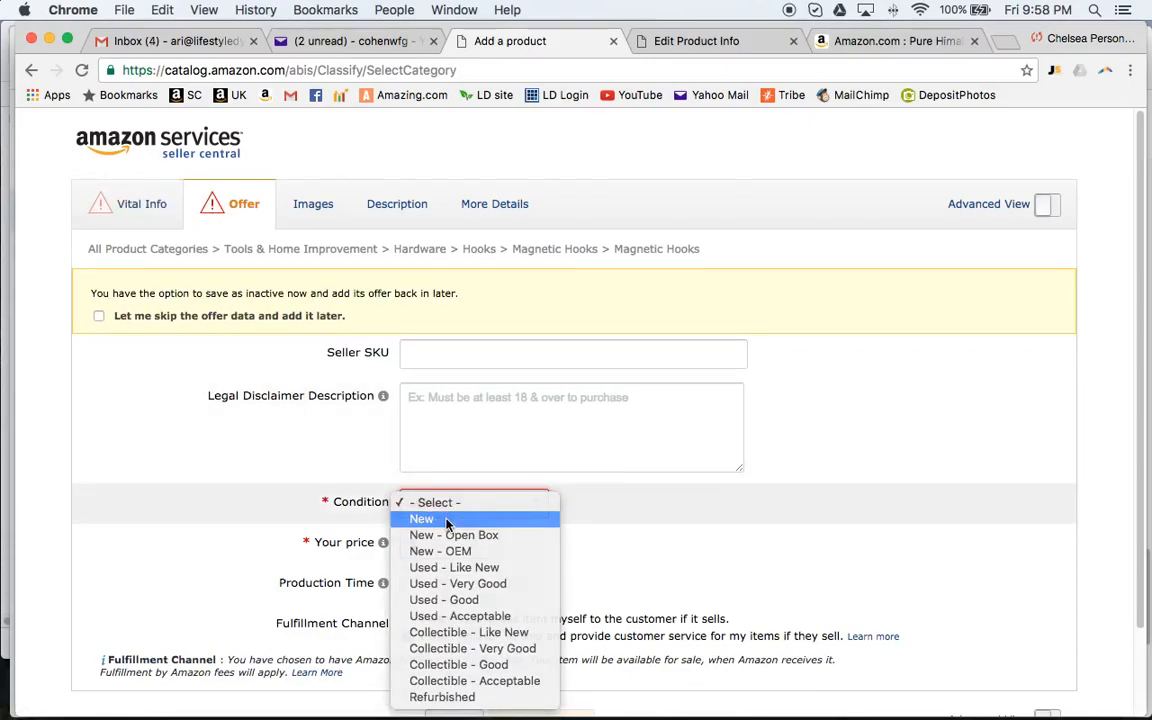
{"action": "left_click", "coordinate": [520, 518]}
{"action": "left_click", "coordinate": [452, 544]}
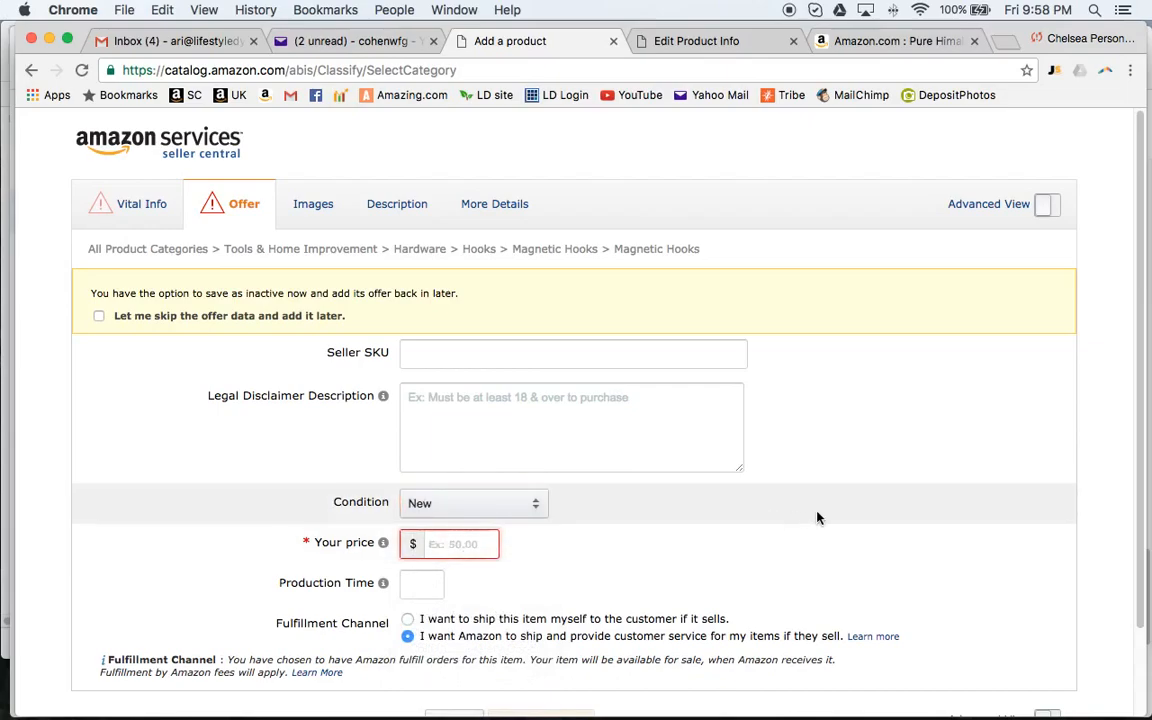
{"action": "type", "text": "10"}
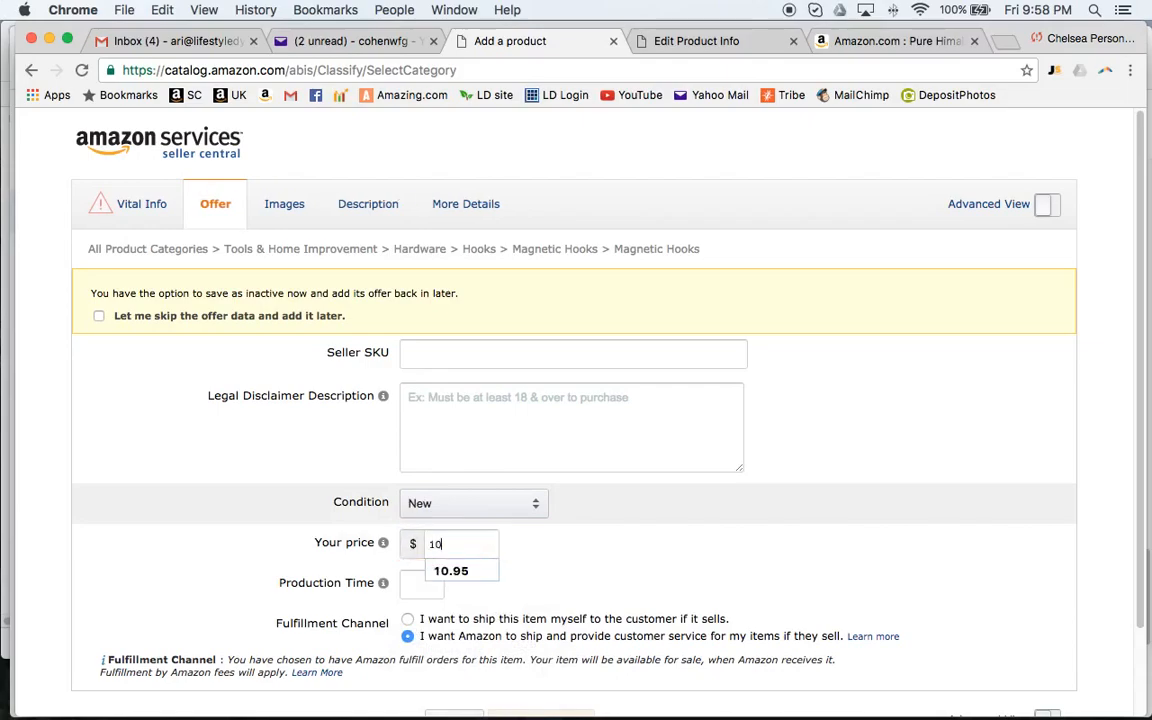
{"action": "type", "text": ".95"}
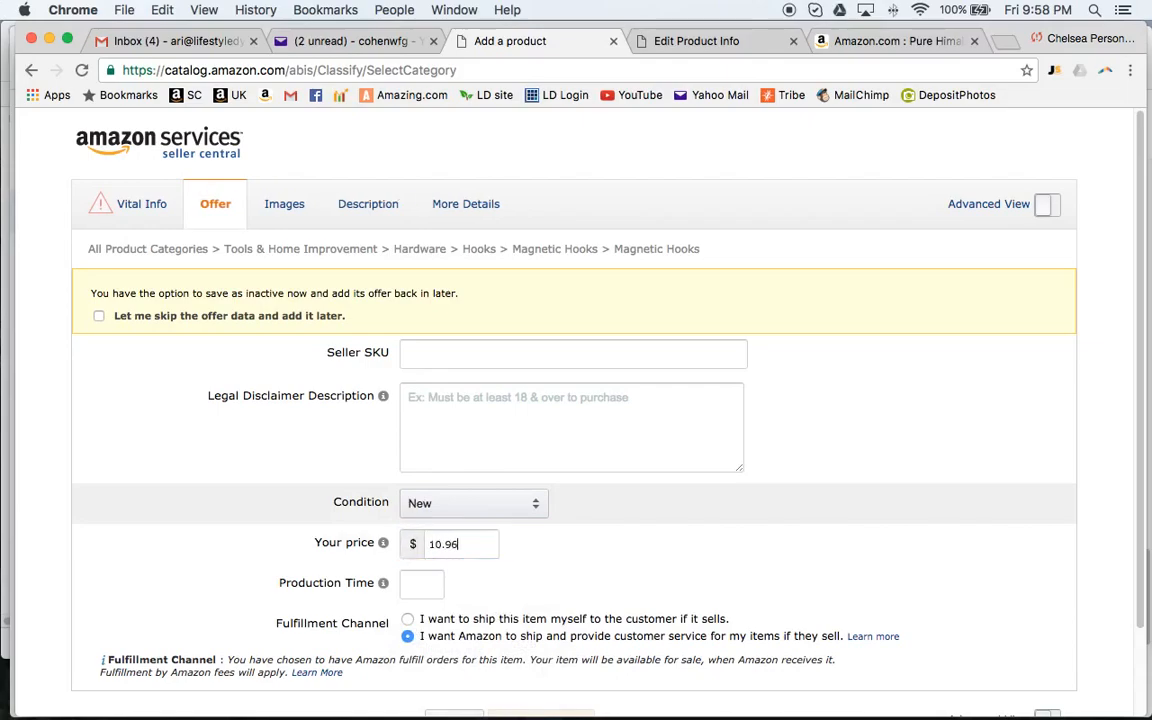
{"action": "left_click", "coordinate": [550, 545]}
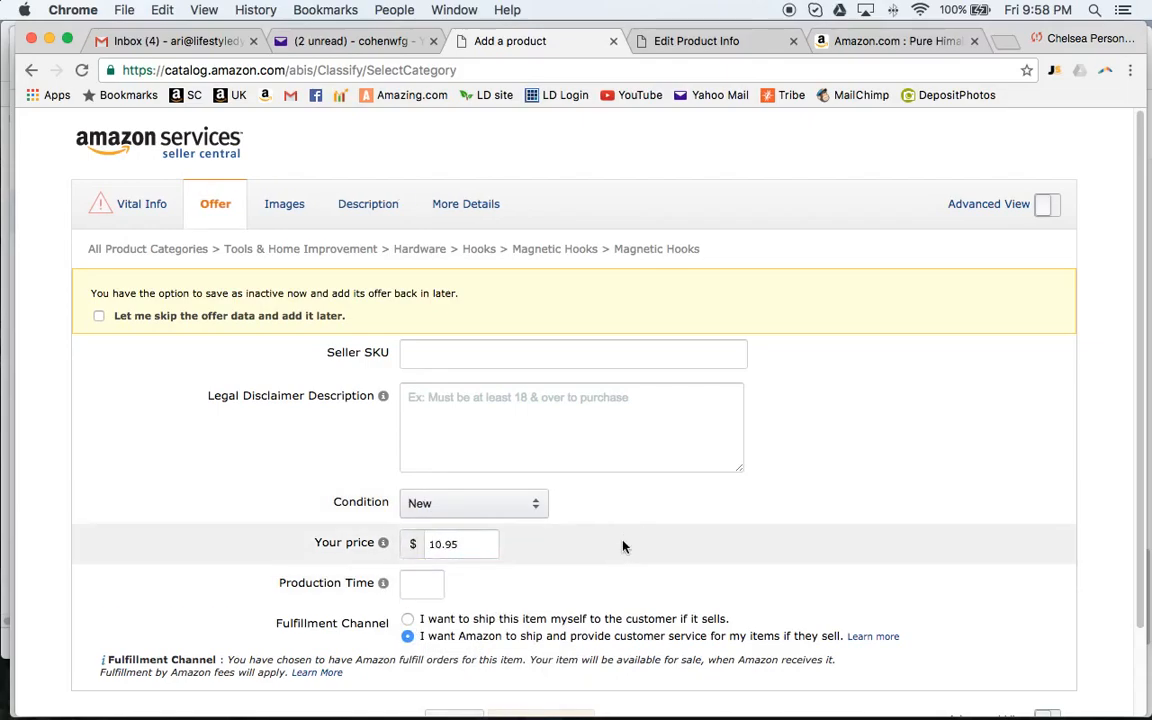
Choose to ship the item to the customer oneself as the Fulfillment Channel, and set the offer's Quantity to 1.
{"action": "scroll", "coordinate": [555, 545], "scroll_direction": "down", "scroll_amount": 2}
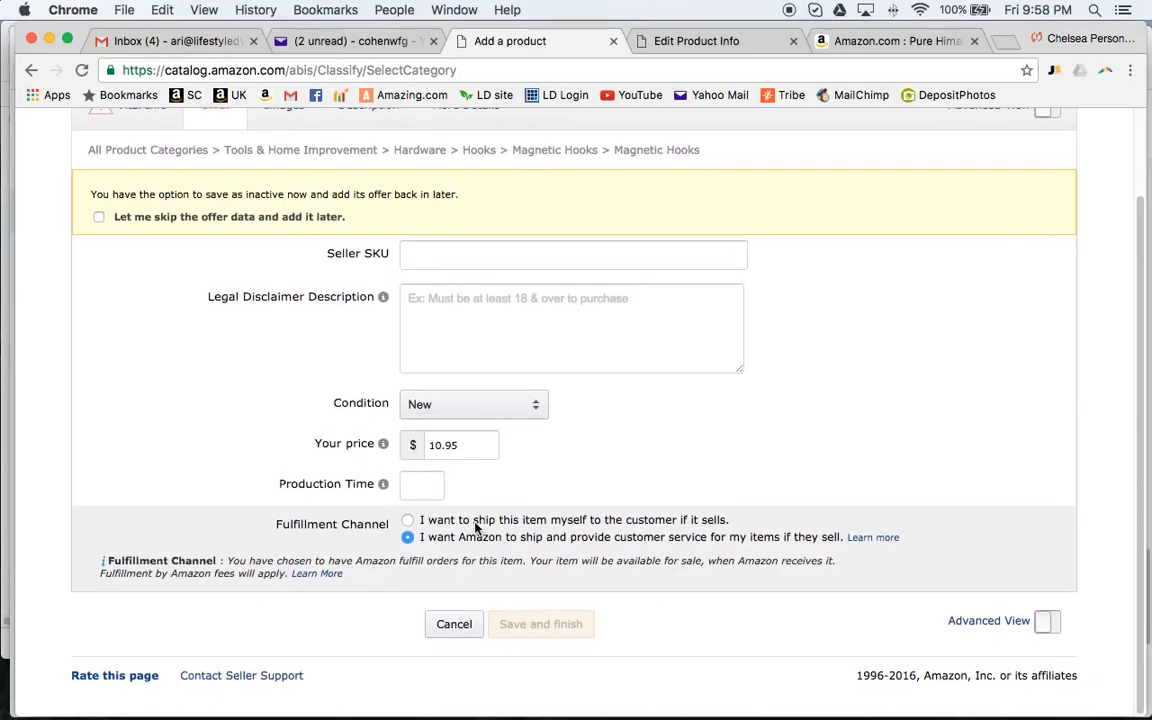
{"action": "left_click", "coordinate": [407, 521]}
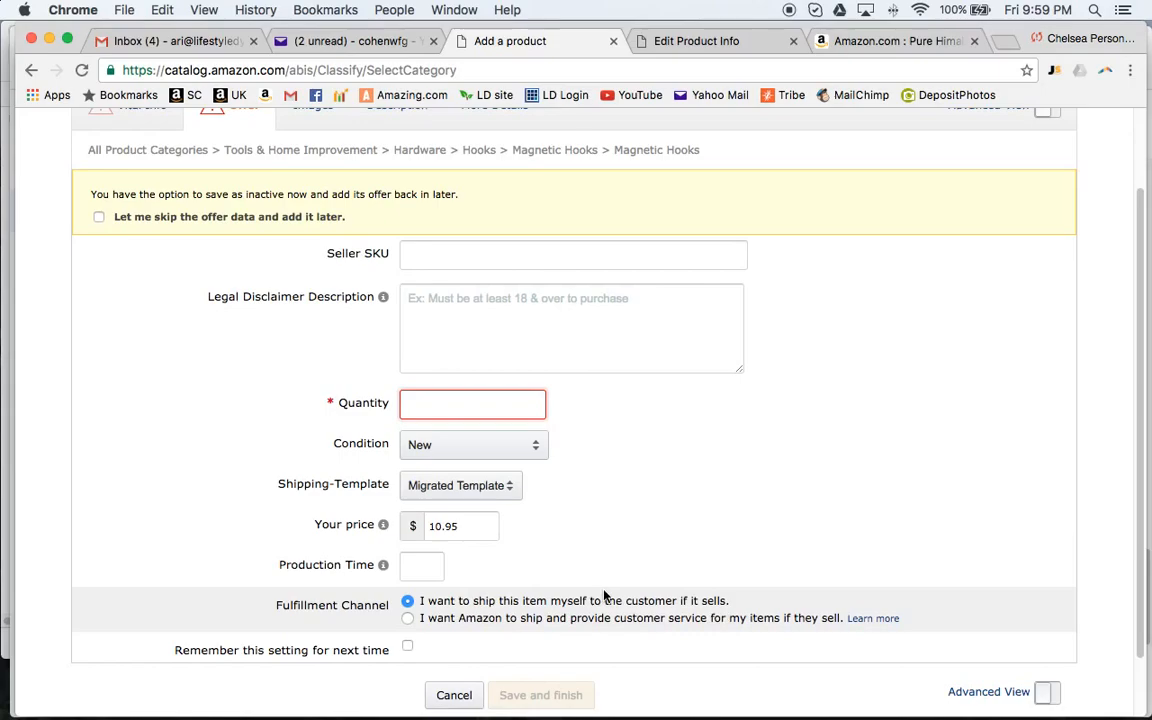
{"action": "left_click", "coordinate": [446, 404]}
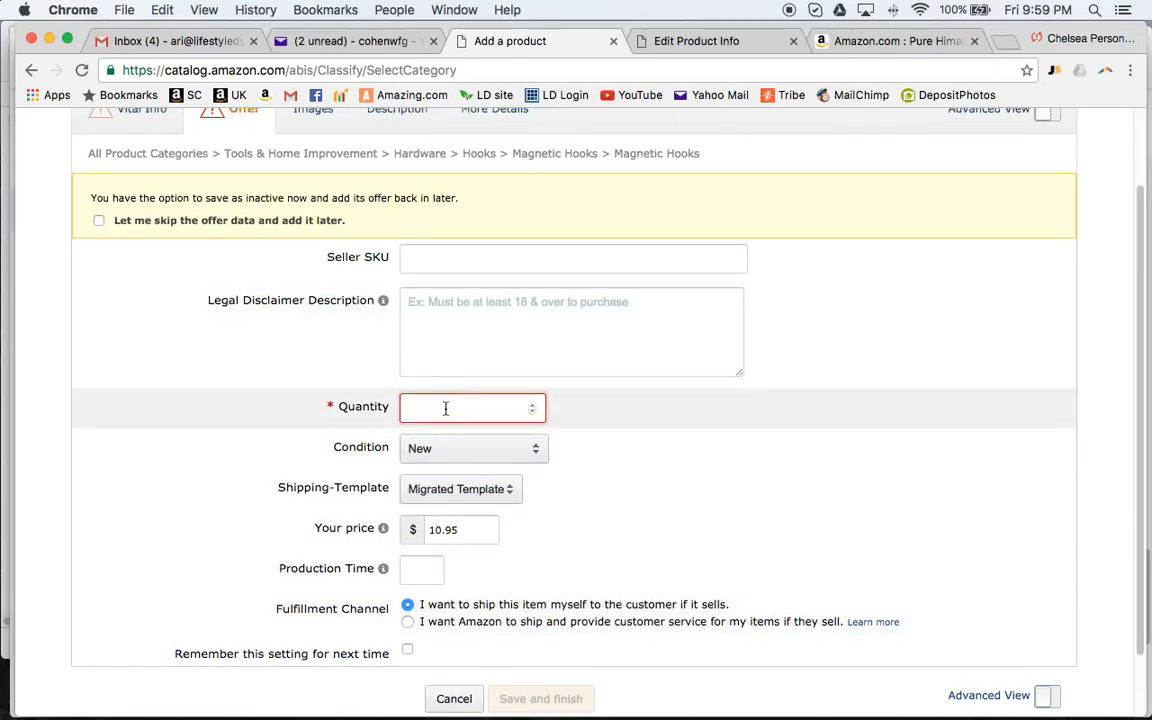
{"action": "type", "text": "1"}
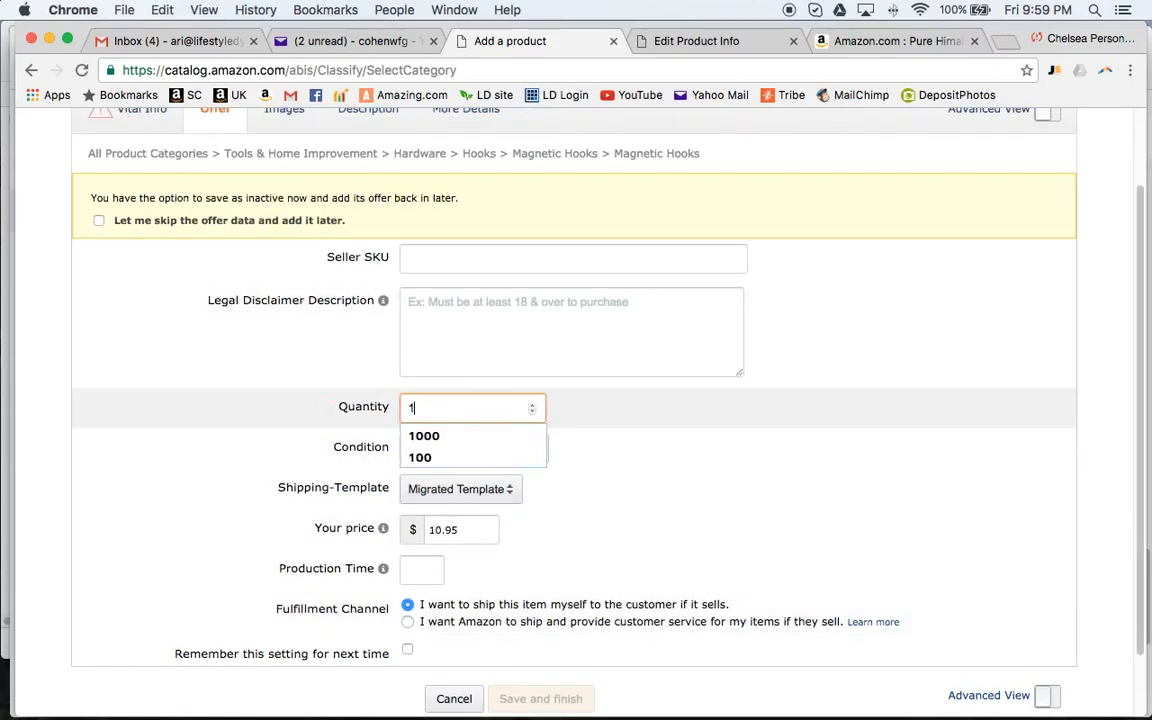
{"action": "left_click", "coordinate": [686, 465]}
{"action": "scroll", "coordinate": [686, 465], "scroll_direction": "up", "scroll_amount": 2}
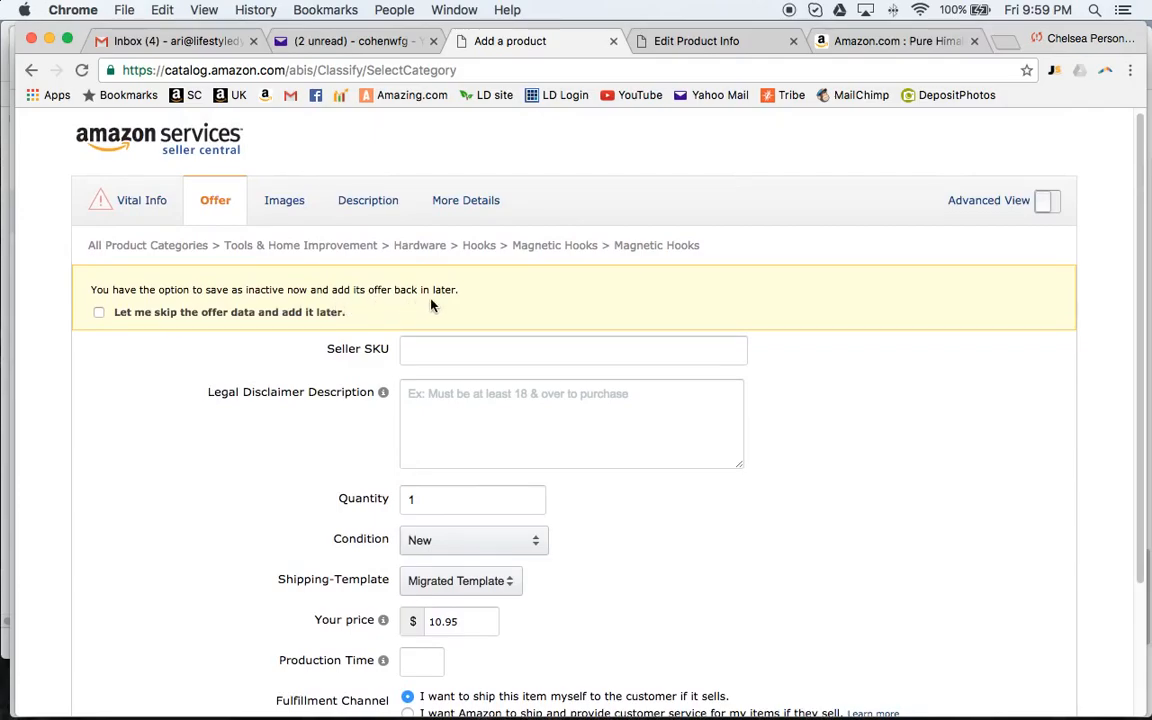
{"action": "scroll", "coordinate": [440, 305], "scroll_direction": "down", "scroll_amount": 3}
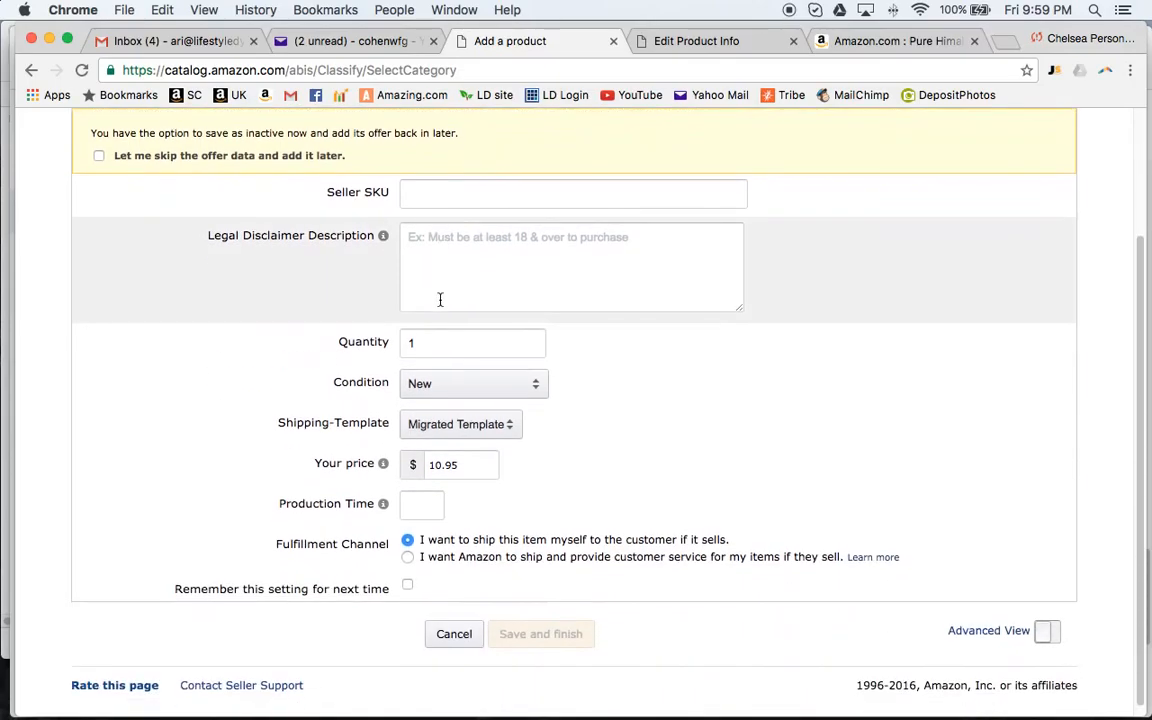
Return to the new product's Vital Info and enter ABC Amazing Magnets blah as the Product Name.
{"action": "scroll", "coordinate": [440, 300], "scroll_direction": "up", "scroll_amount": 2}
{"action": "scroll", "coordinate": [440, 299], "scroll_direction": "up", "scroll_amount": 2}
{"action": "scroll", "coordinate": [440, 299], "scroll_direction": "down", "scroll_amount": 4}
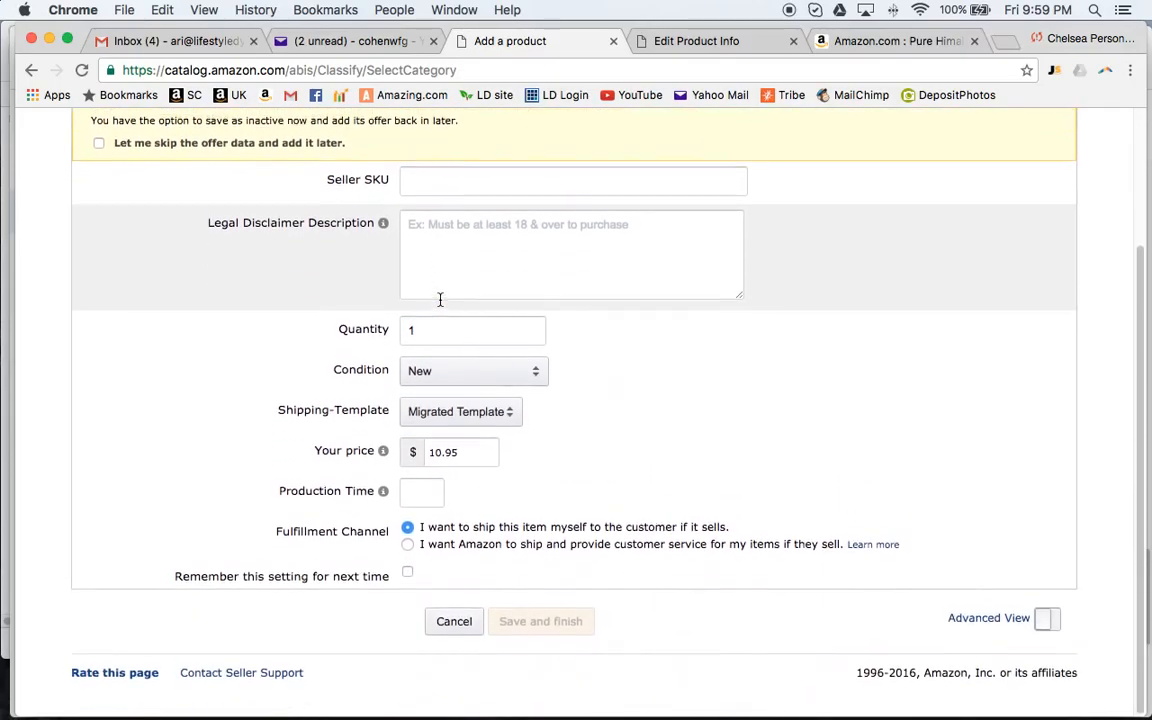
{"action": "scroll", "coordinate": [250, 293], "scroll_direction": "up", "scroll_amount": 4}
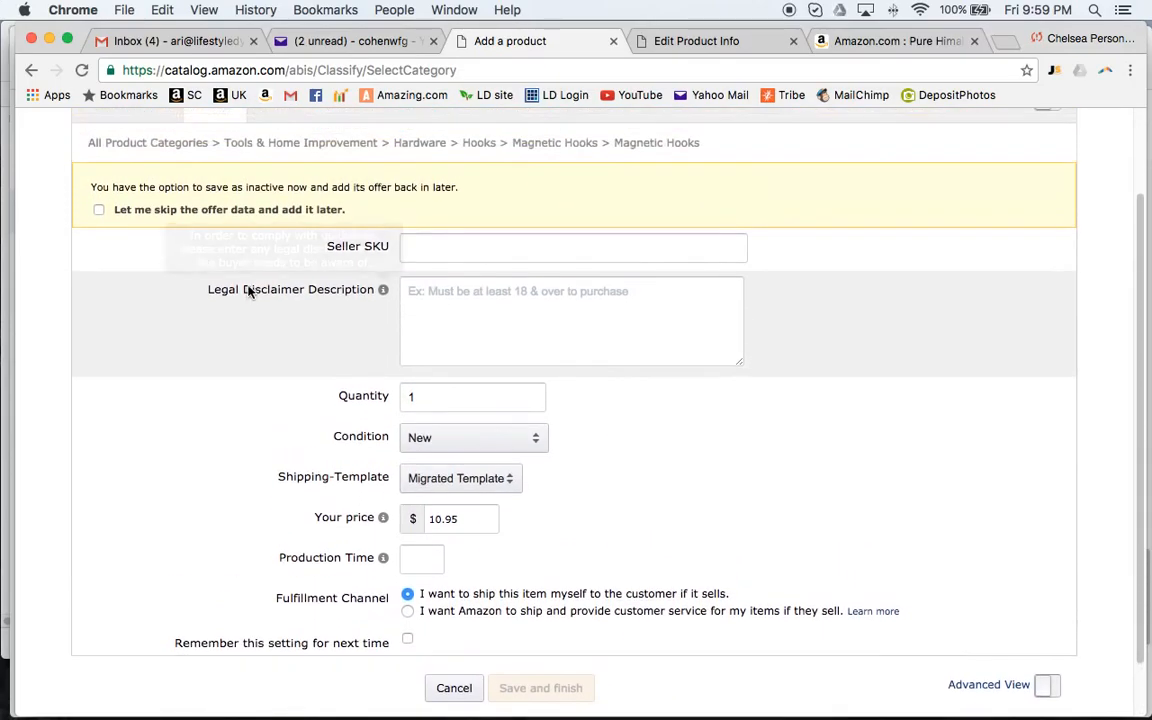
{"action": "left_click", "coordinate": [153, 222]}
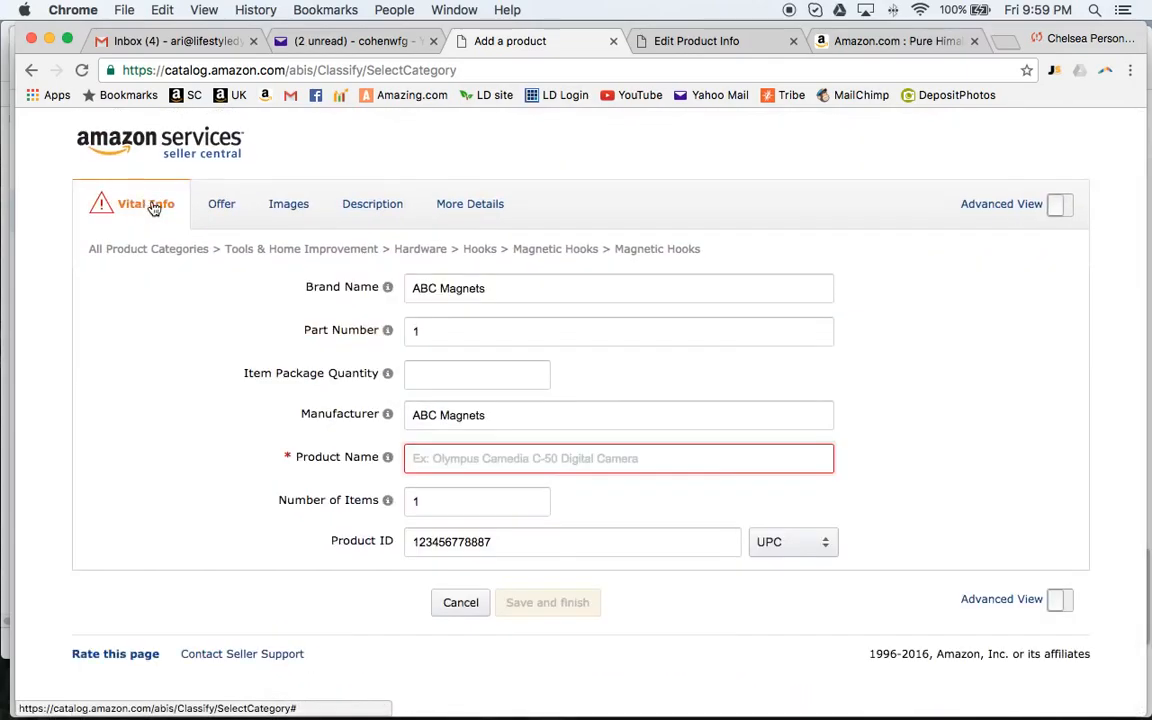
{"action": "left_click", "coordinate": [465, 462]}
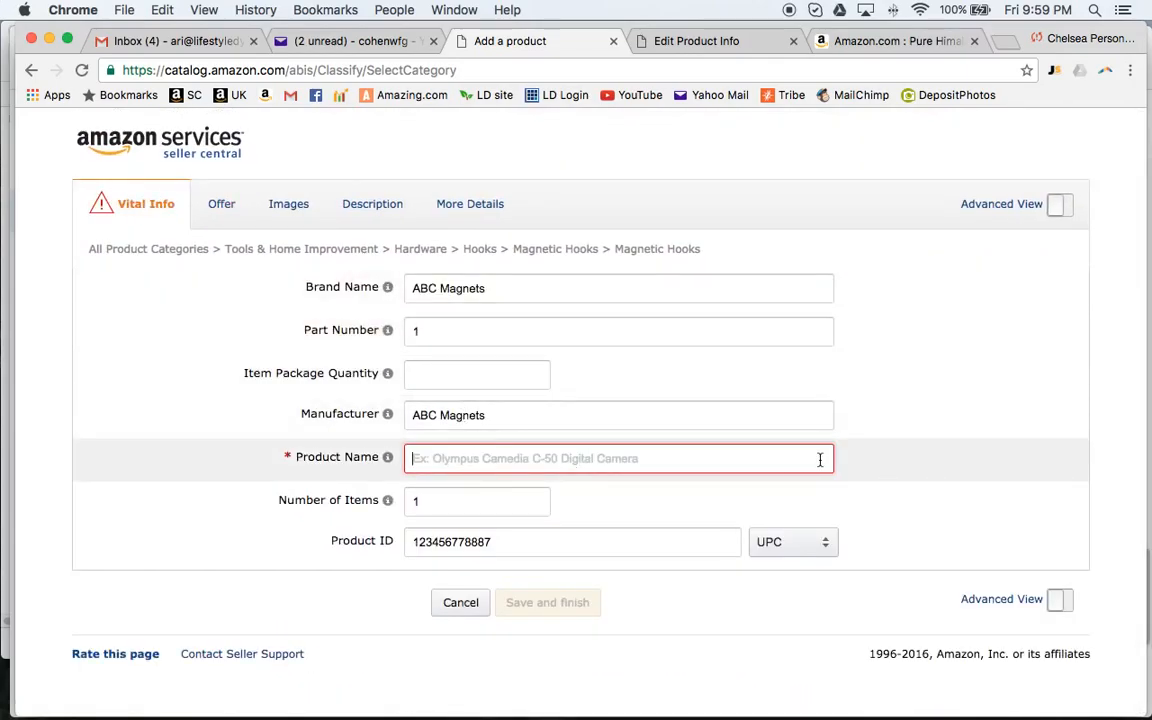
{"action": "type", "text": "AB"}
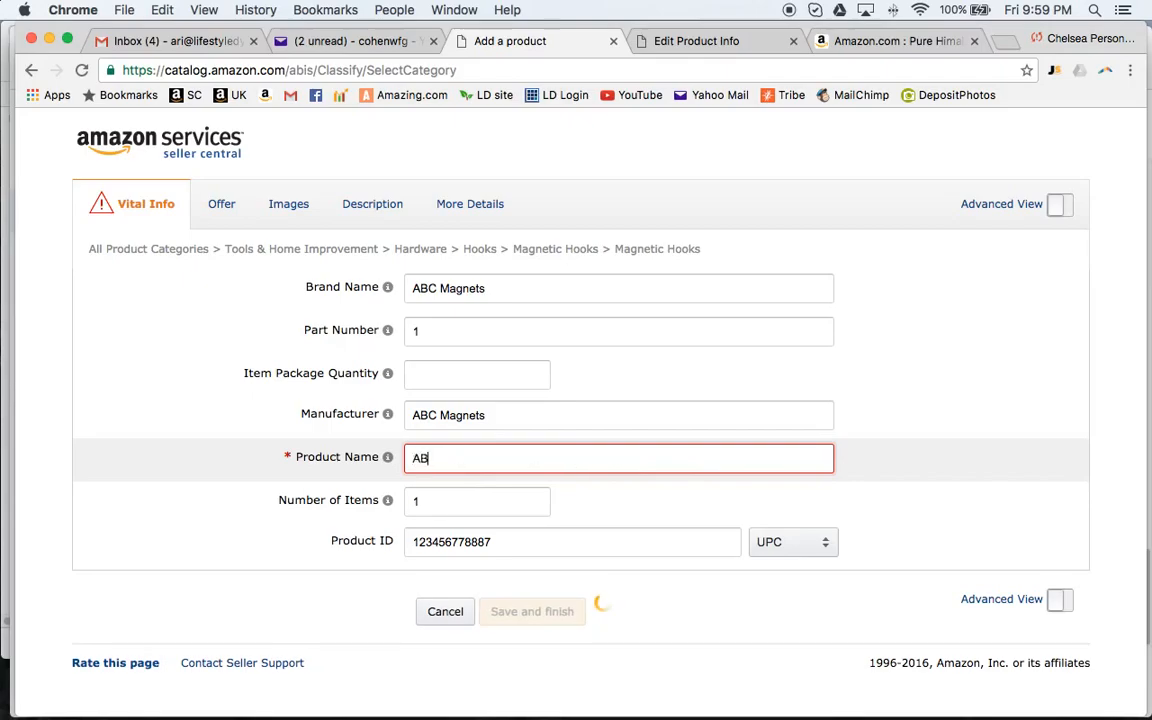
{"action": "type", "text": "C Amazing Magnets "}
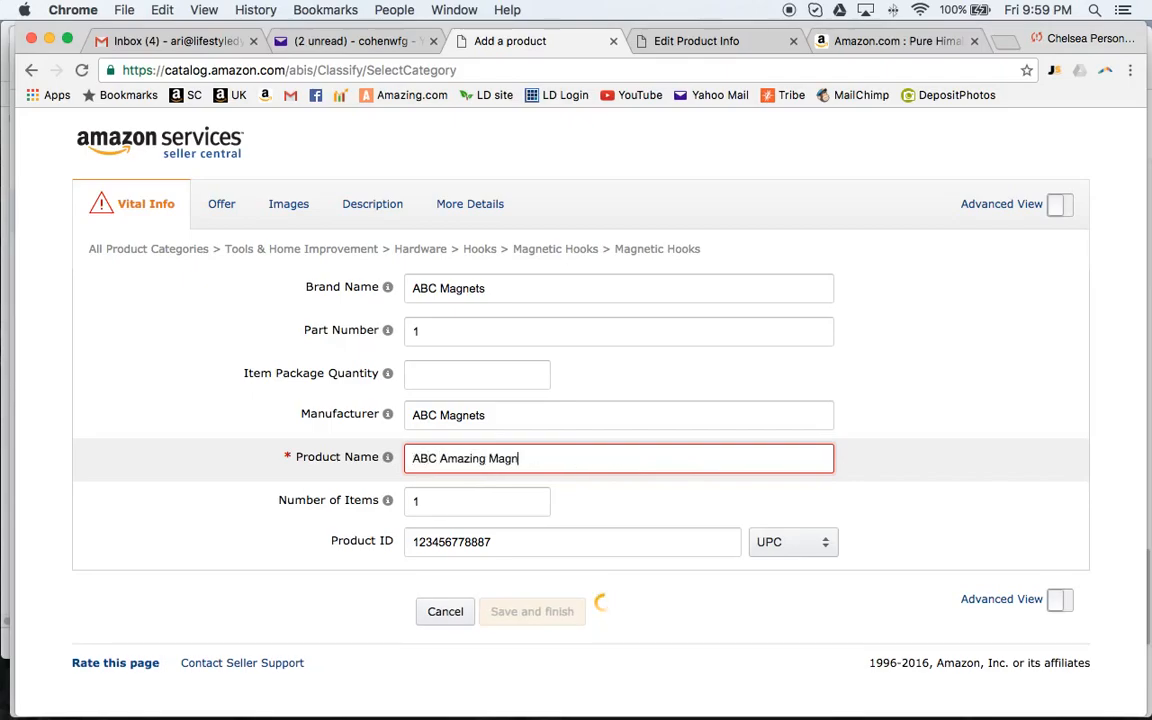
{"action": "type", "text": "blah"}
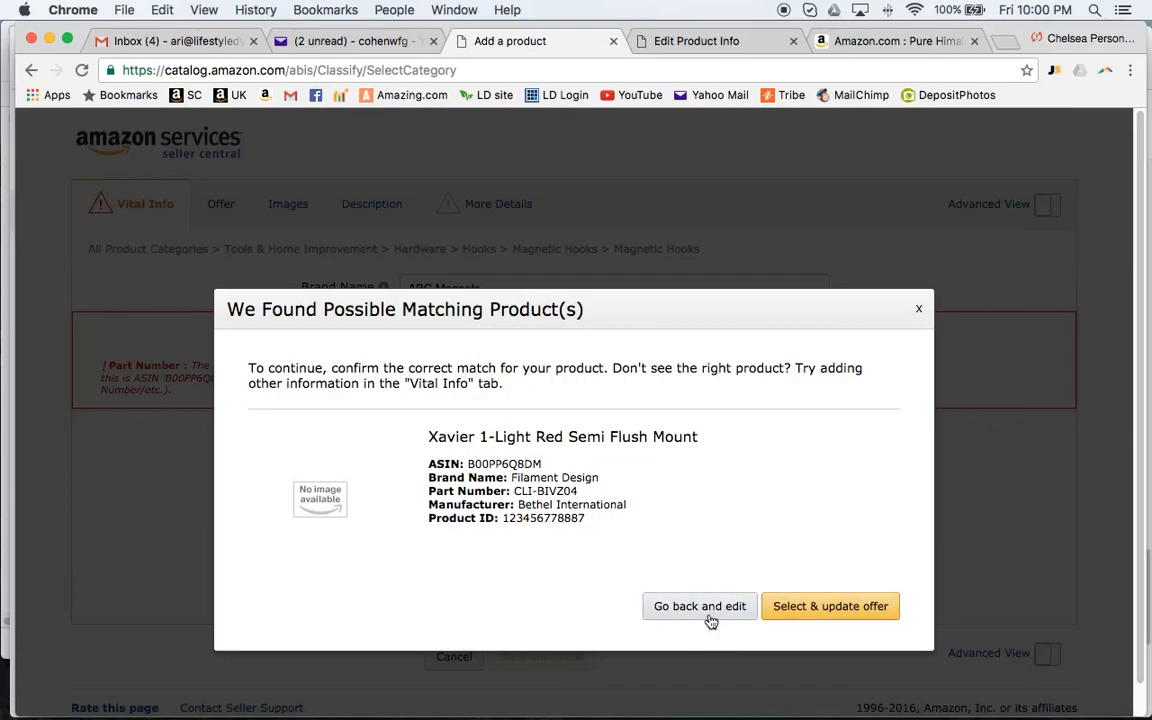
{"action": "left_click", "coordinate": [675, 608]}
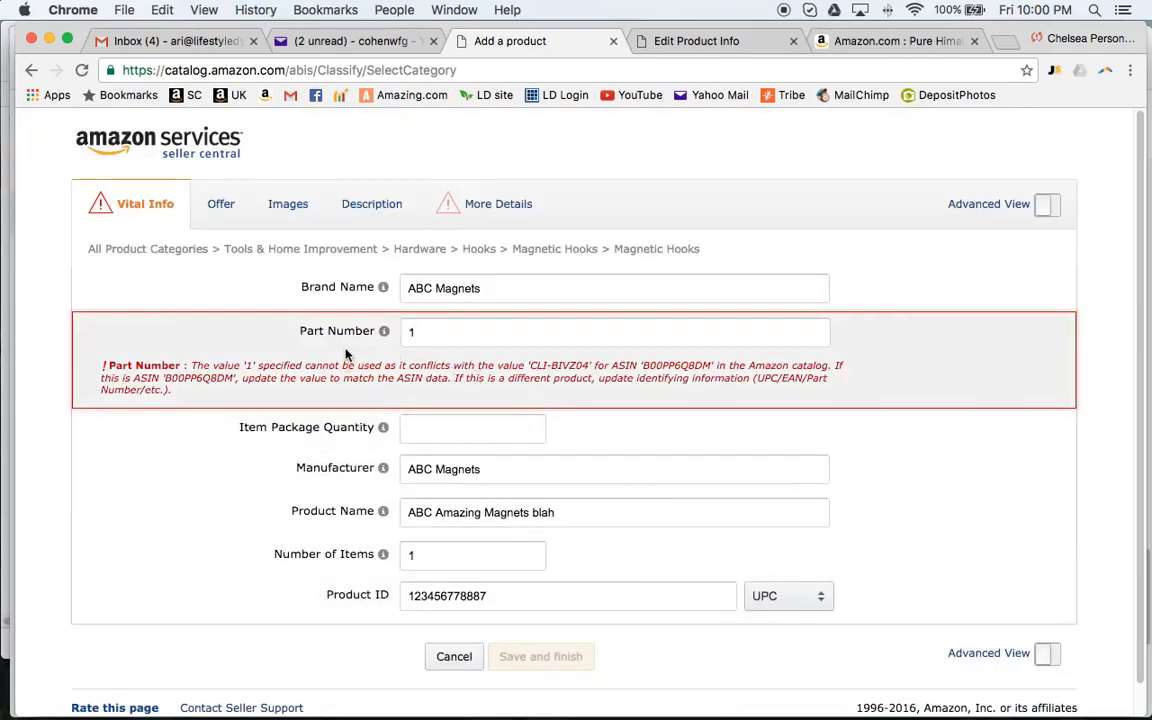
{"action": "left_click", "coordinate": [430, 332]}
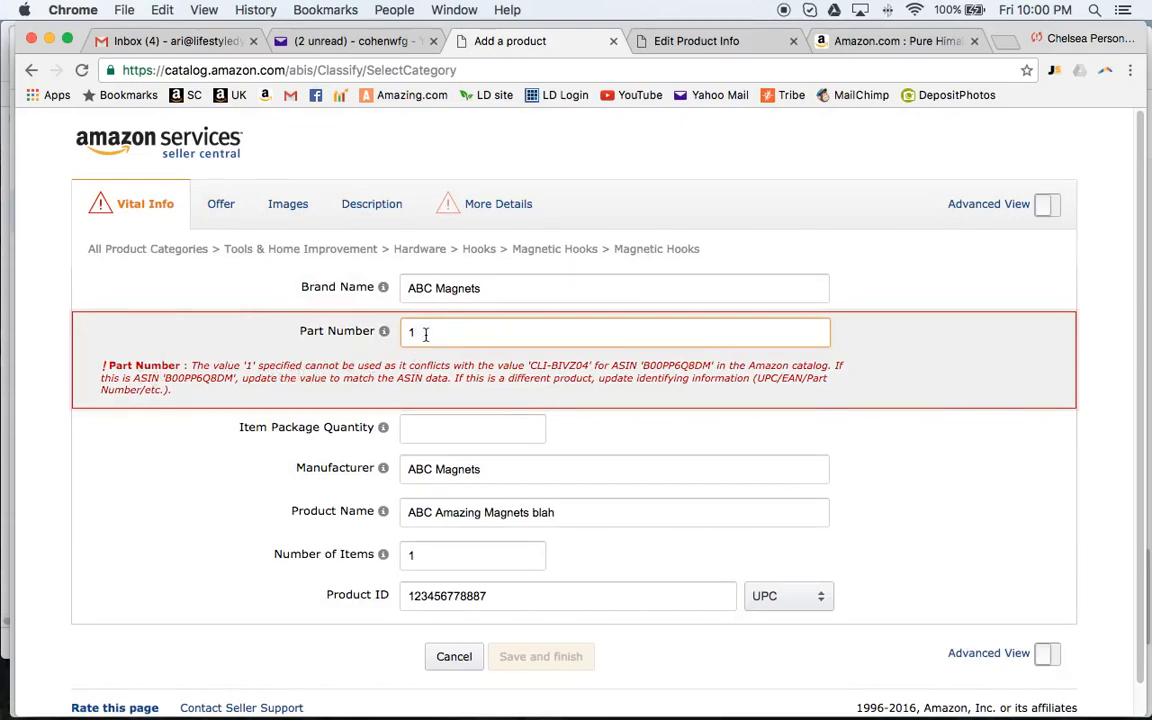
{"action": "left_click", "coordinate": [492, 596]}
{"action": "left_click_drag", "start_coordinate": [492, 596], "coordinate": [399, 596]}
{"action": "key", "text": "super+c"}
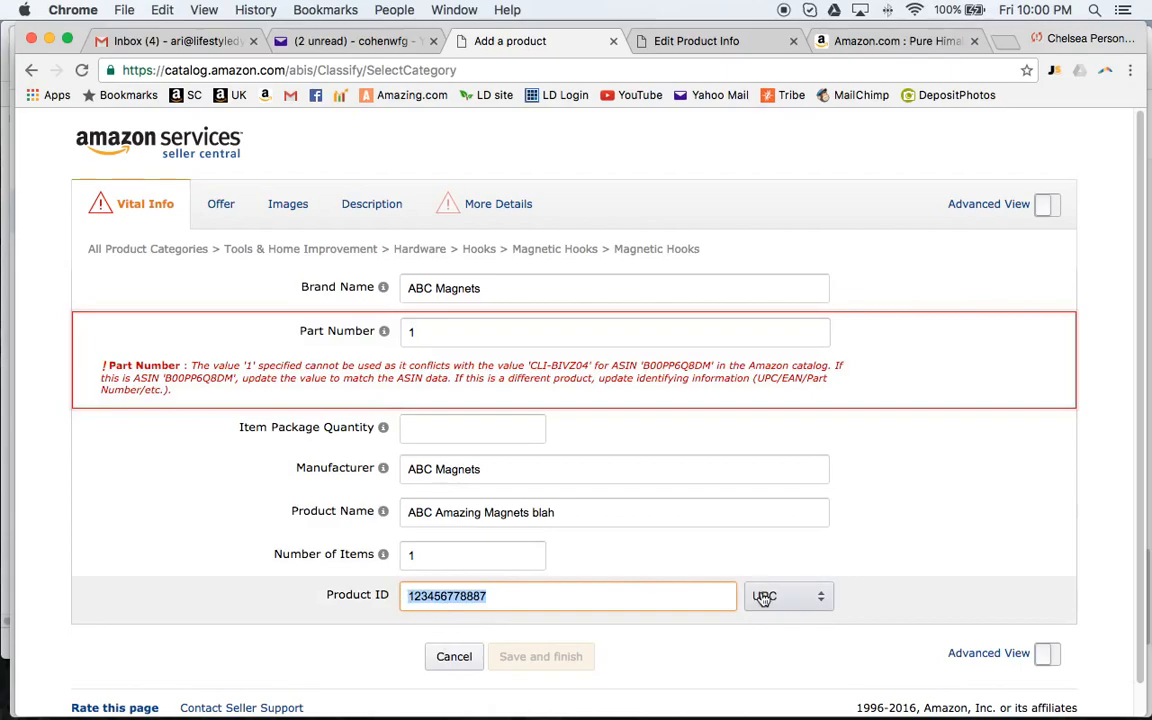
{"action": "left_click", "coordinate": [432, 333]}
{"action": "double_click", "coordinate": [432, 333]}
{"action": "key", "text": "super+v"}
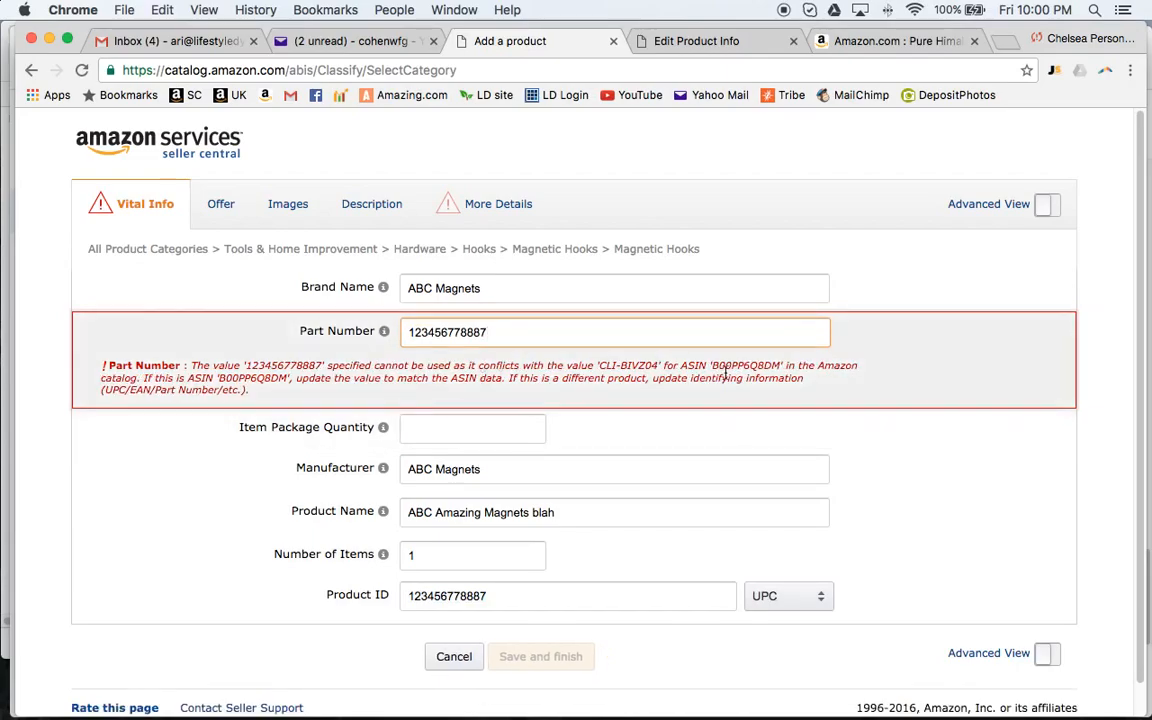
{"action": "left_click_drag", "start_coordinate": [800, 366], "coordinate": [466, 342]}
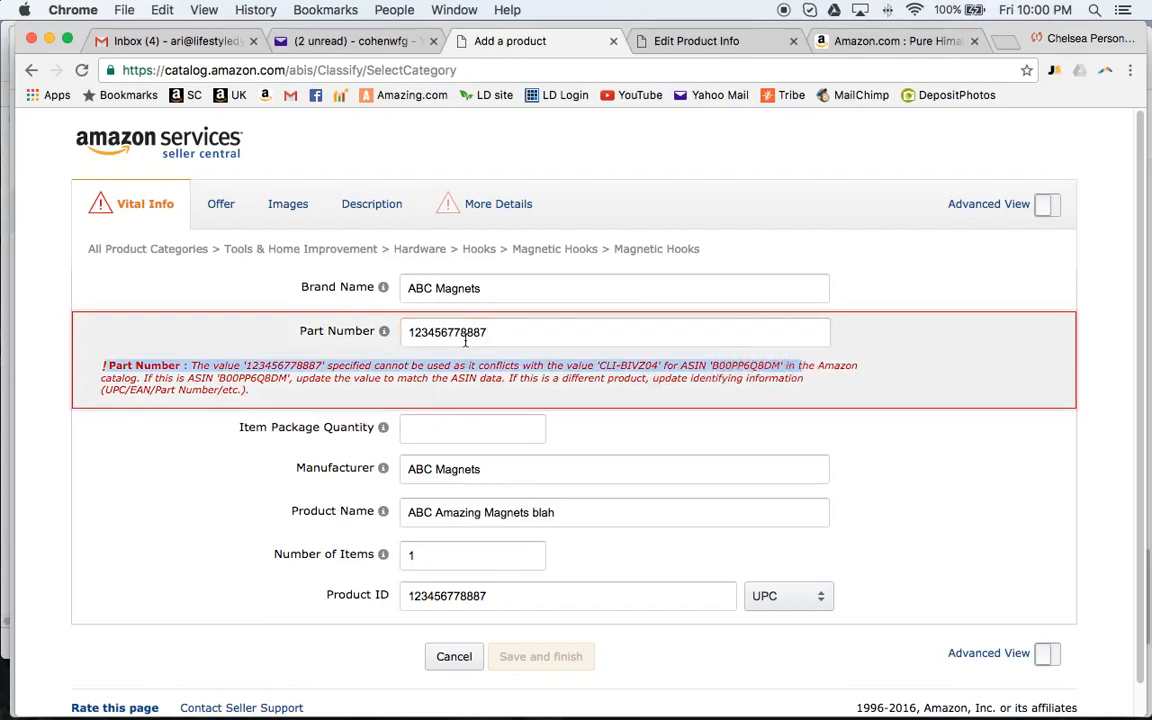
{"action": "double_click", "coordinate": [480, 332]}
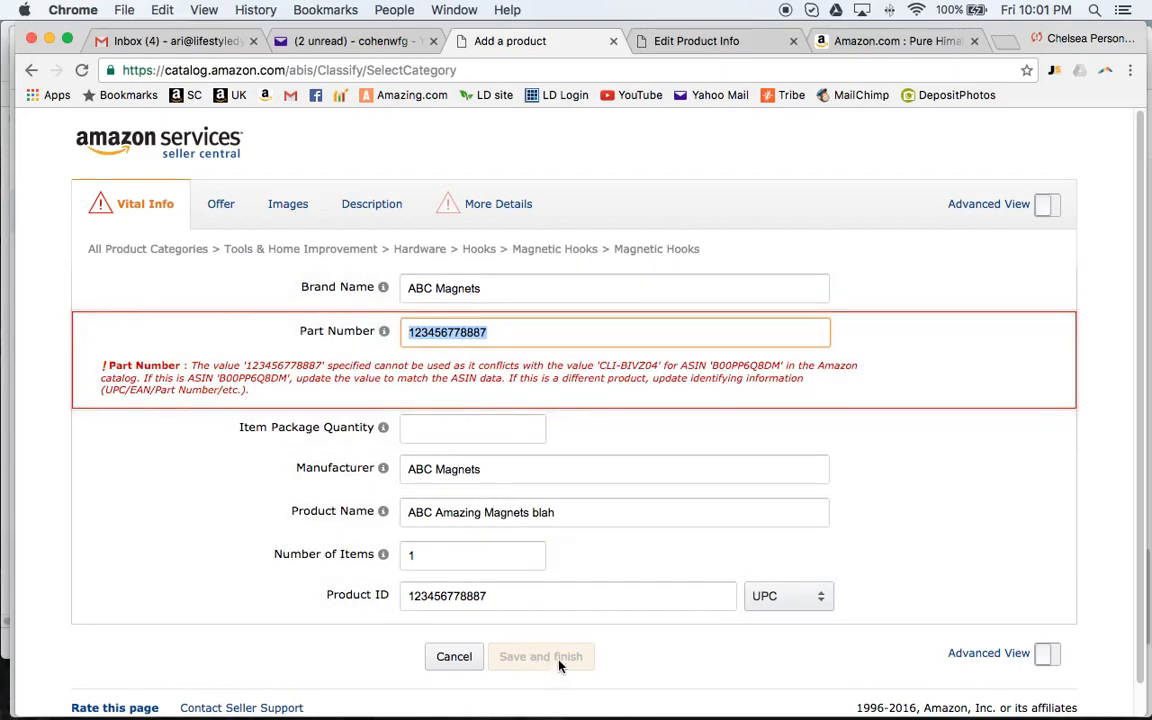
In the new product's More Details, enter 1 as the Model and look over the remaining fields.
{"action": "left_click", "coordinate": [470, 210]}
{"action": "scroll", "coordinate": [533, 410], "scroll_direction": "down", "scroll_amount": 10}
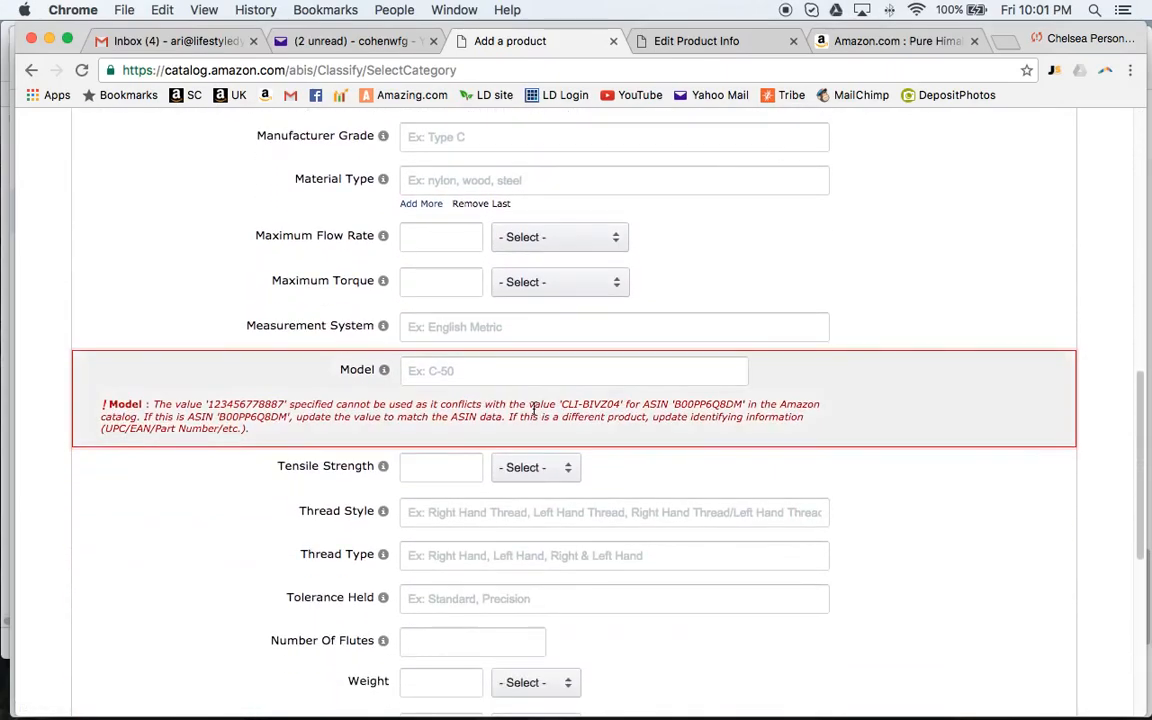
{"action": "left_click", "coordinate": [490, 372]}
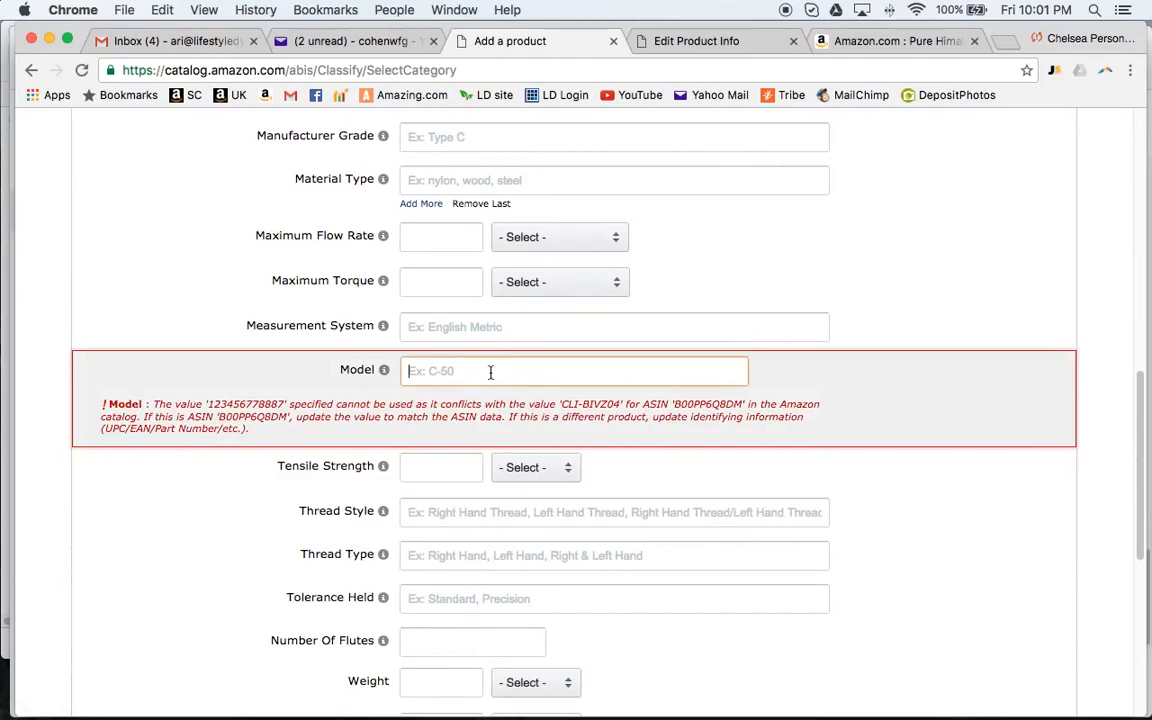
{"action": "type", "text": "1"}
{"action": "scroll", "coordinate": [571, 368], "scroll_direction": "down", "scroll_amount": 5}
{"action": "scroll", "coordinate": [575, 360], "scroll_direction": "down", "scroll_amount": 2}
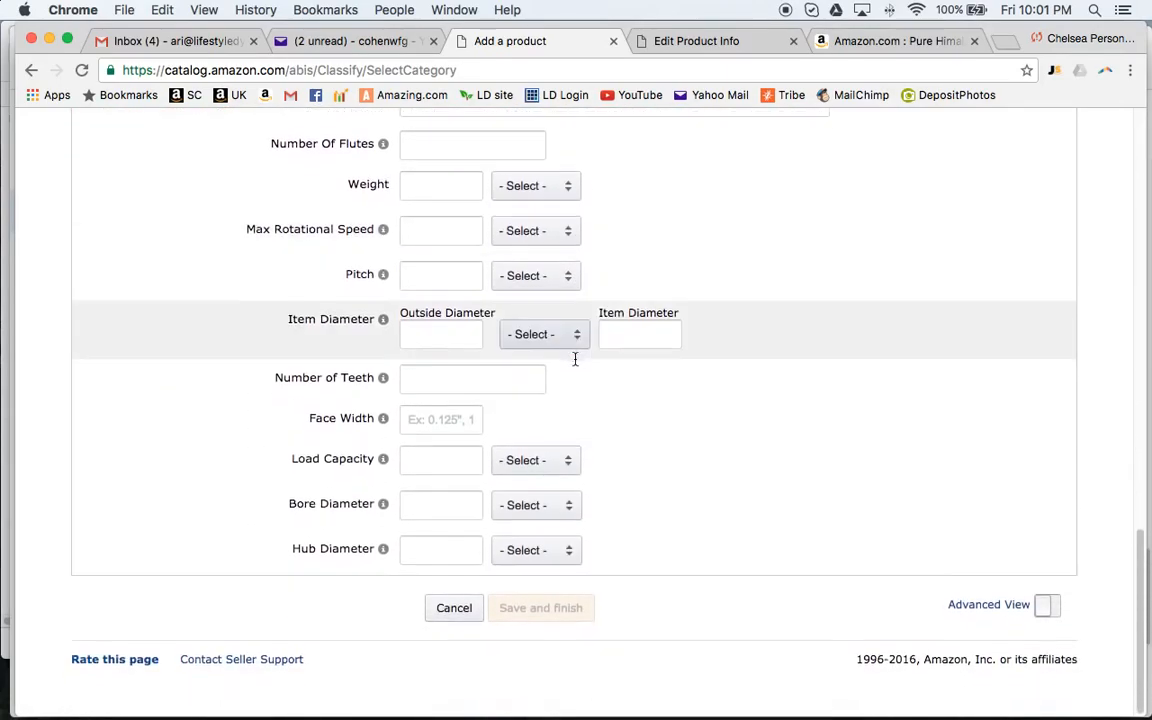
{"action": "scroll", "coordinate": [576, 364], "scroll_direction": "up", "scroll_amount": 6}
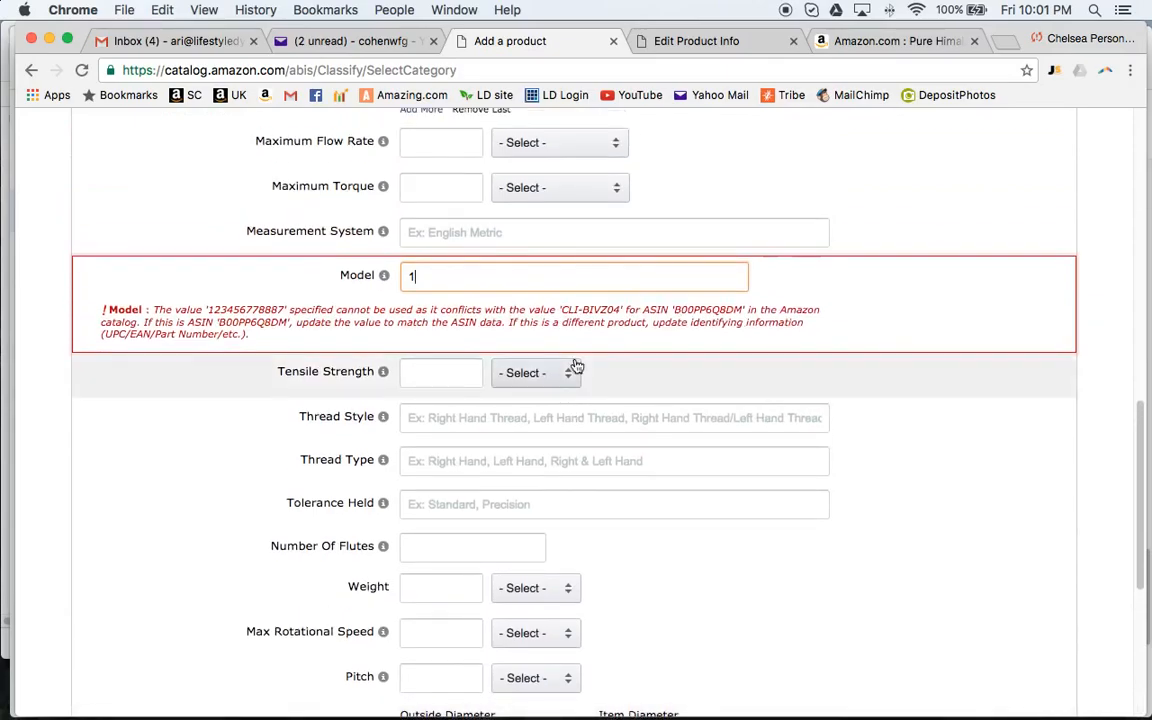
{"action": "scroll", "coordinate": [576, 367], "scroll_direction": "down", "scroll_amount": 5}
{"action": "scroll", "coordinate": [600, 610], "scroll_direction": "up", "scroll_amount": 2}
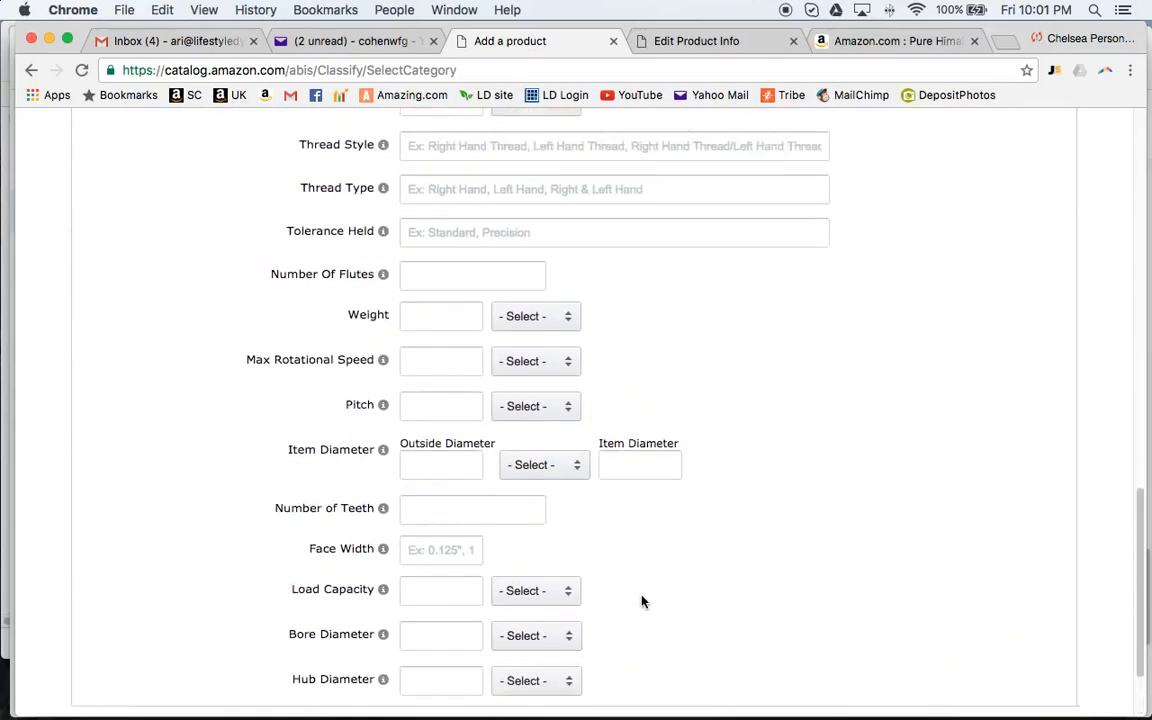
{"action": "scroll", "coordinate": [643, 601], "scroll_direction": "up", "scroll_amount": 4}
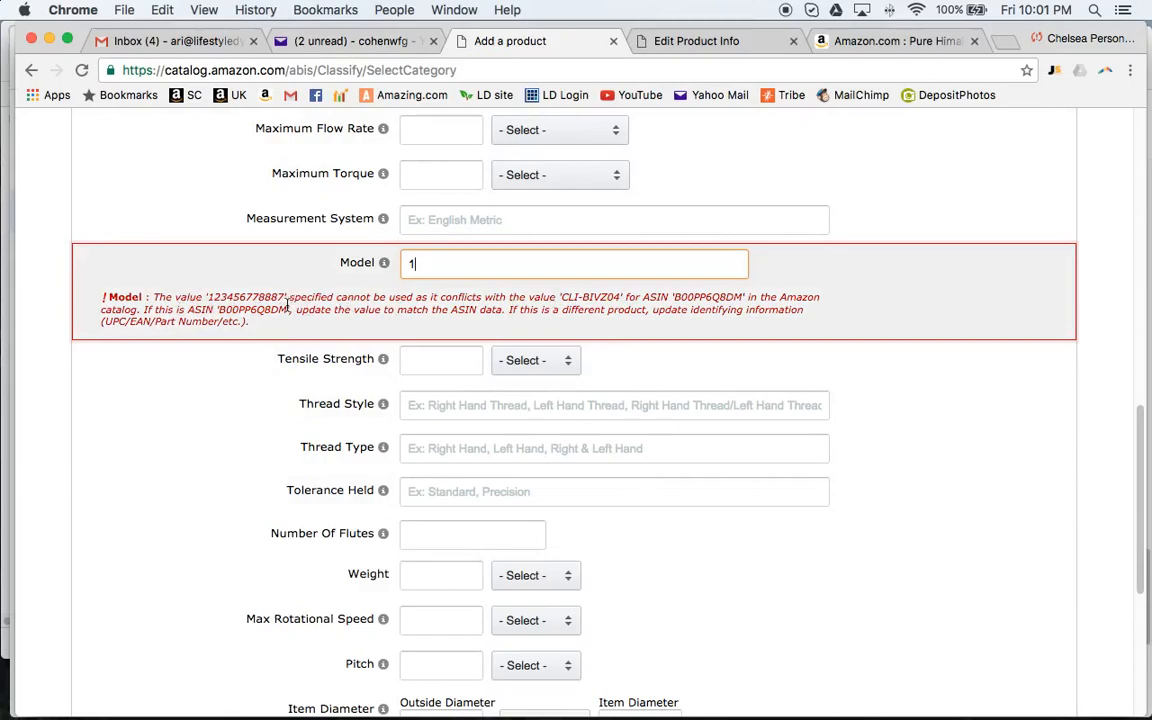
Recheck the new product's Vital Info and close the form without saving.
{"action": "scroll", "coordinate": [288, 312], "scroll_direction": "up", "scroll_amount": 13}
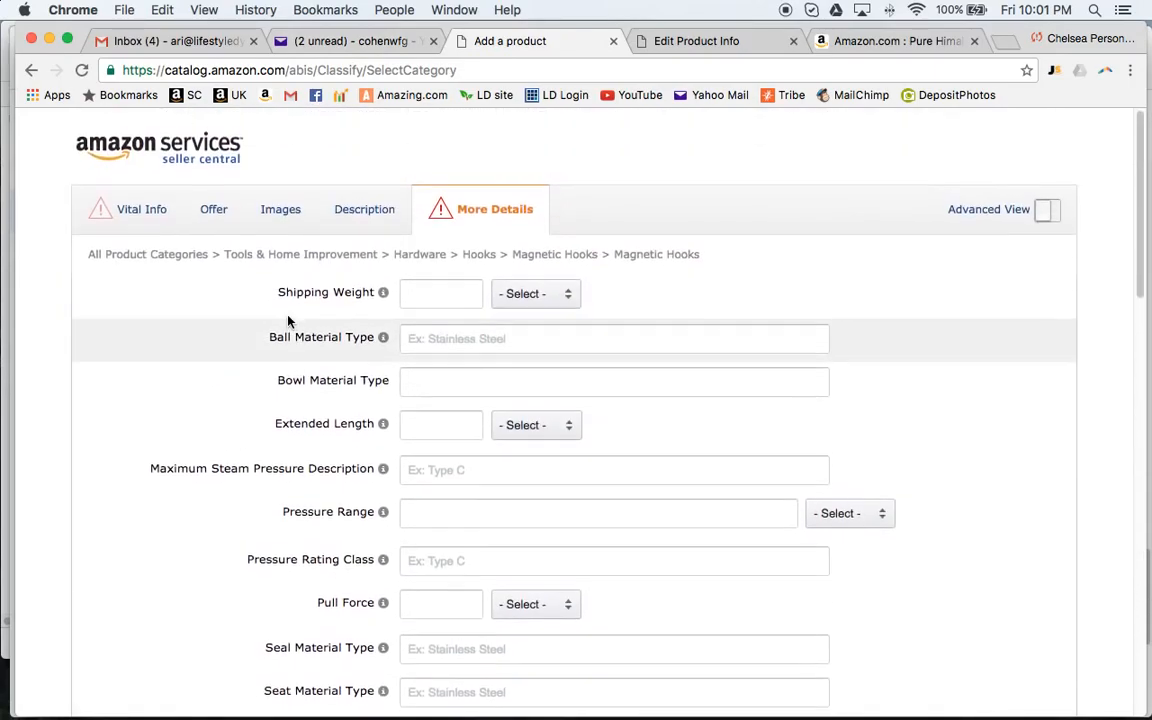
{"action": "left_click", "coordinate": [141, 212]}
{"action": "scroll", "coordinate": [523, 568], "scroll_direction": "down", "scroll_amount": 1}
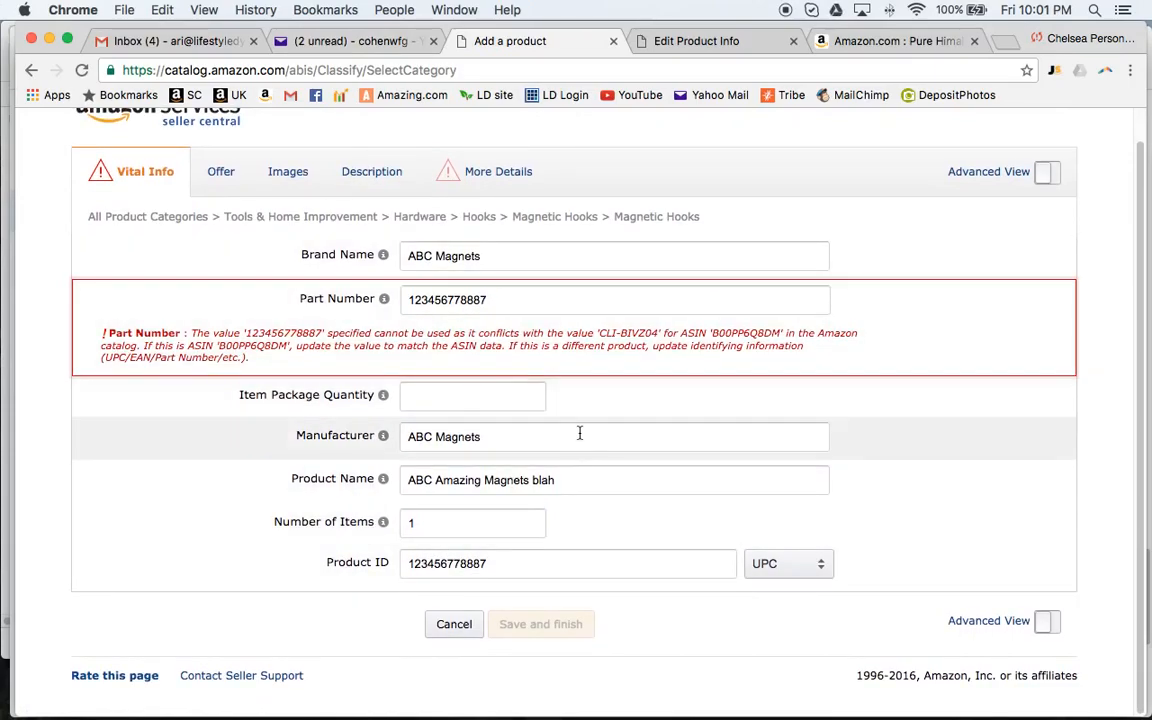
{"action": "left_click", "coordinate": [614, 42]}
Examine the Vital Info of the existing black peppercorns listing, including its Package Quantity, Unit Count, Unit Count Type and Product ID.
{"action": "scroll", "coordinate": [506, 416], "scroll_direction": "down", "scroll_amount": 5}
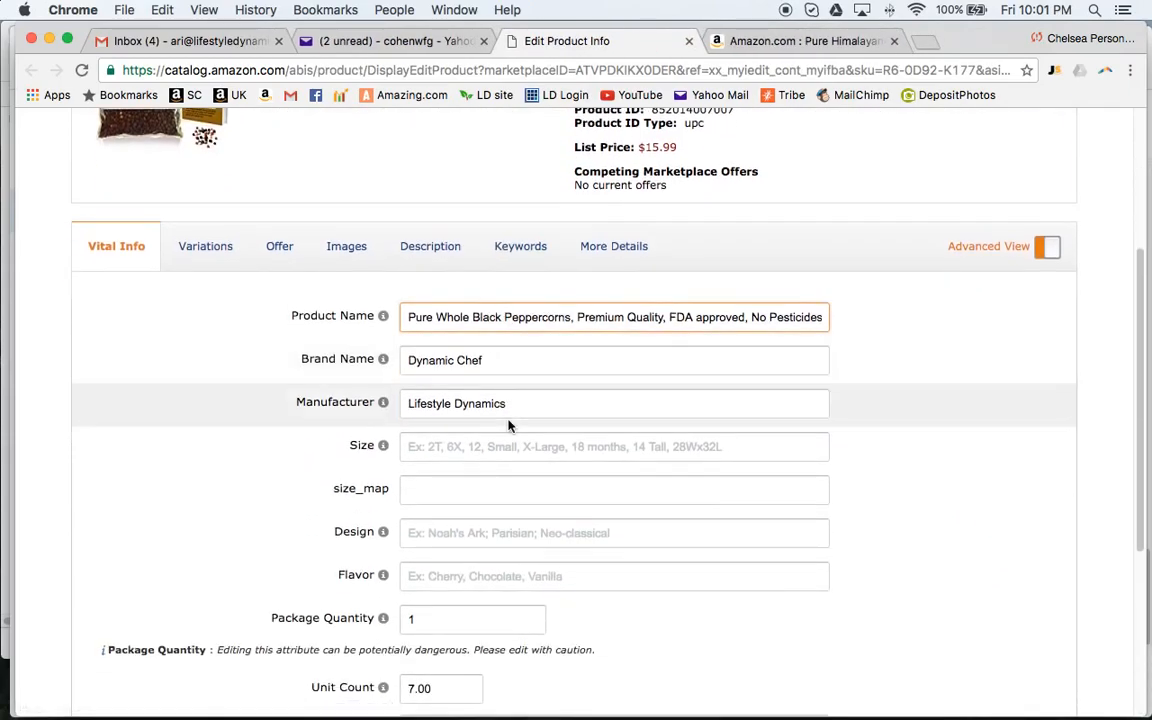
{"action": "scroll", "coordinate": [516, 412], "scroll_direction": "down", "scroll_amount": 1}
{"action": "scroll", "coordinate": [516, 412], "scroll_direction": "down", "scroll_amount": 5}
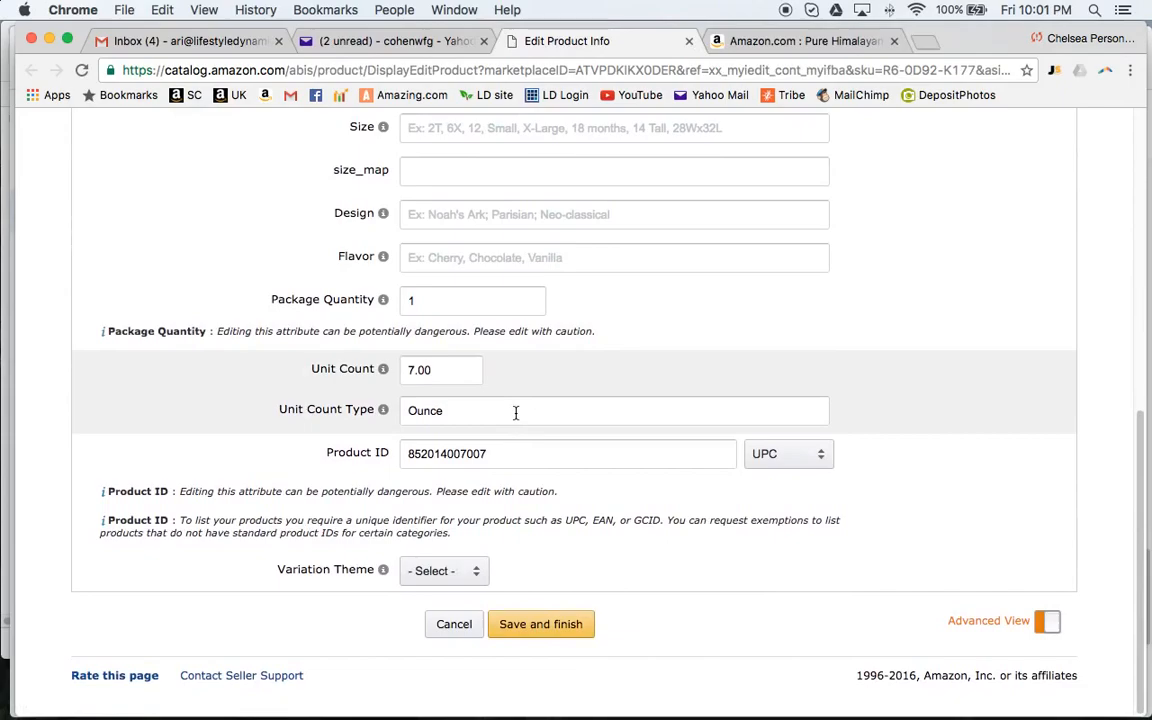
{"action": "scroll", "coordinate": [516, 412], "scroll_direction": "up", "scroll_amount": 6}
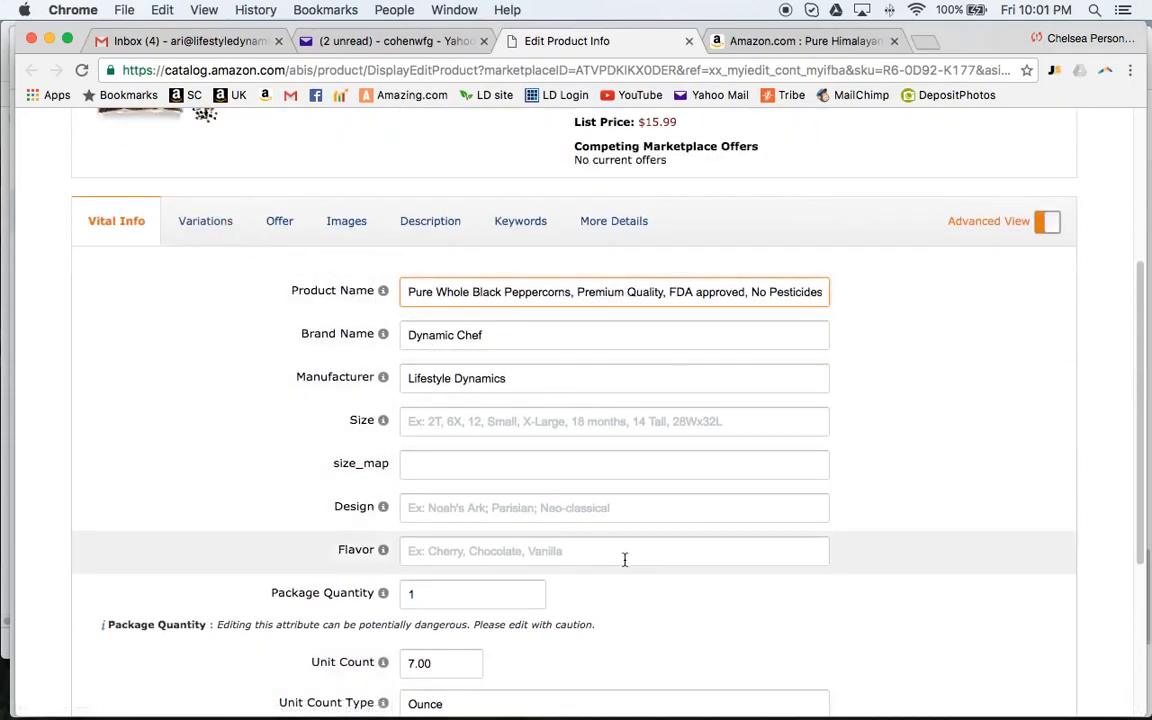
{"action": "scroll", "coordinate": [628, 547], "scroll_direction": "down", "scroll_amount": 4}
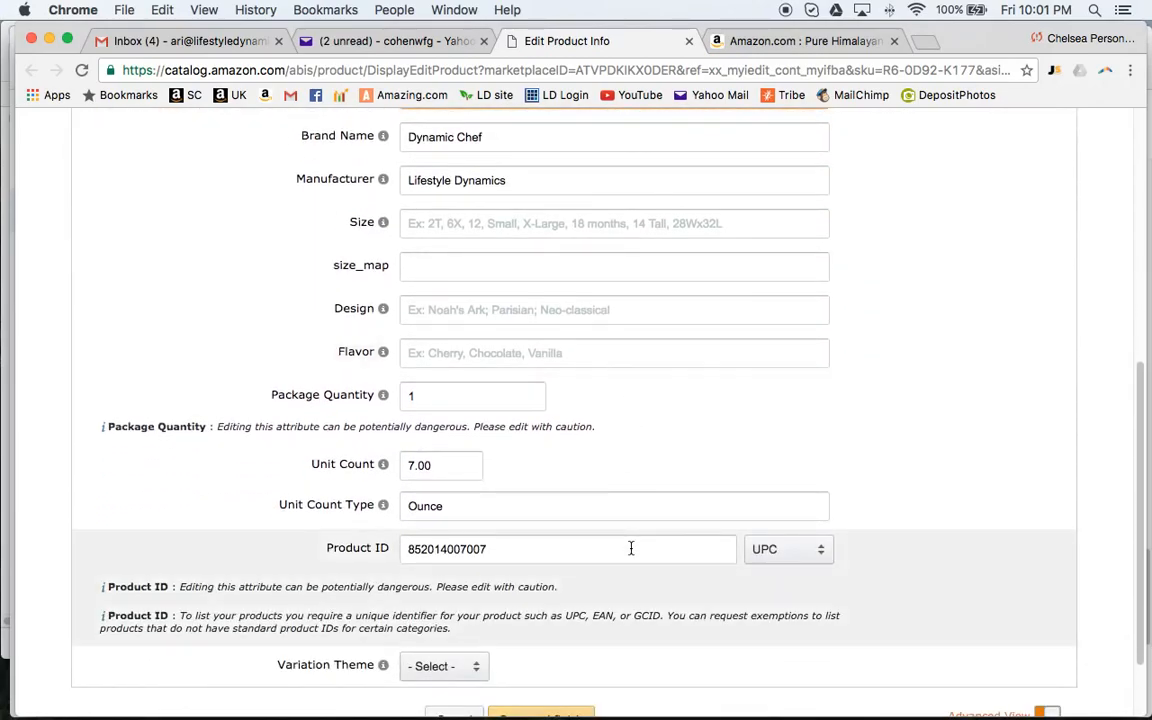
{"action": "scroll", "coordinate": [631, 548], "scroll_direction": "down", "scroll_amount": 2}
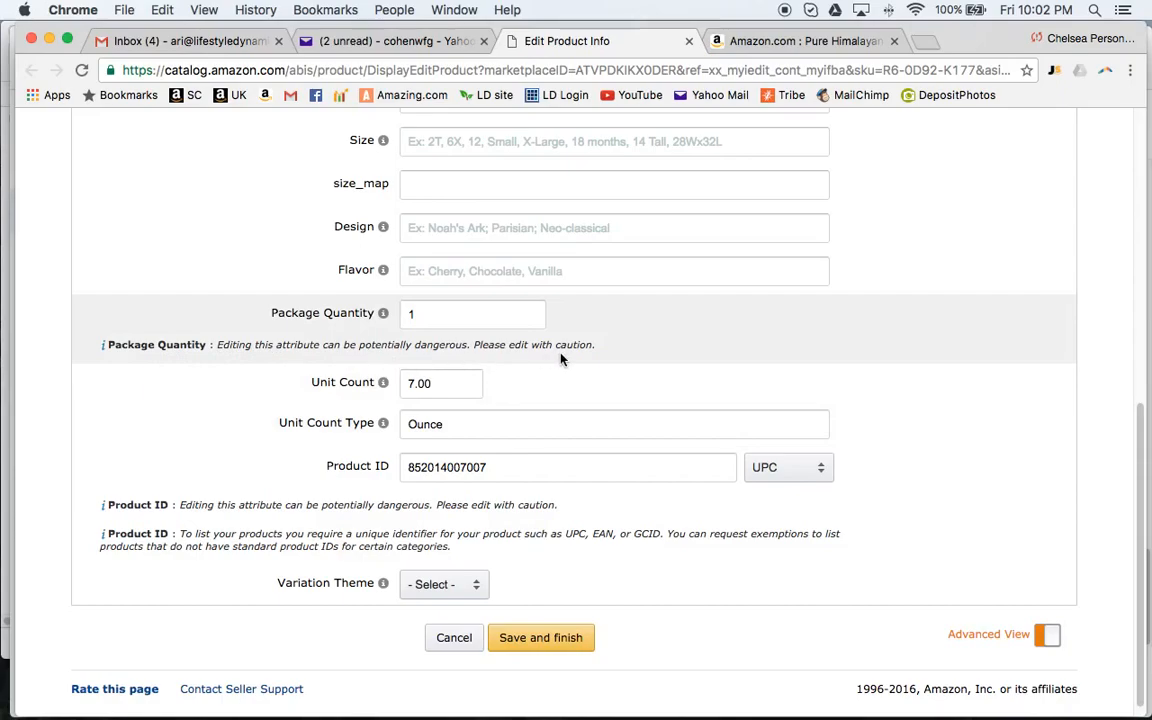
{"action": "scroll", "coordinate": [637, 437], "scroll_direction": "down", "scroll_amount": 1}
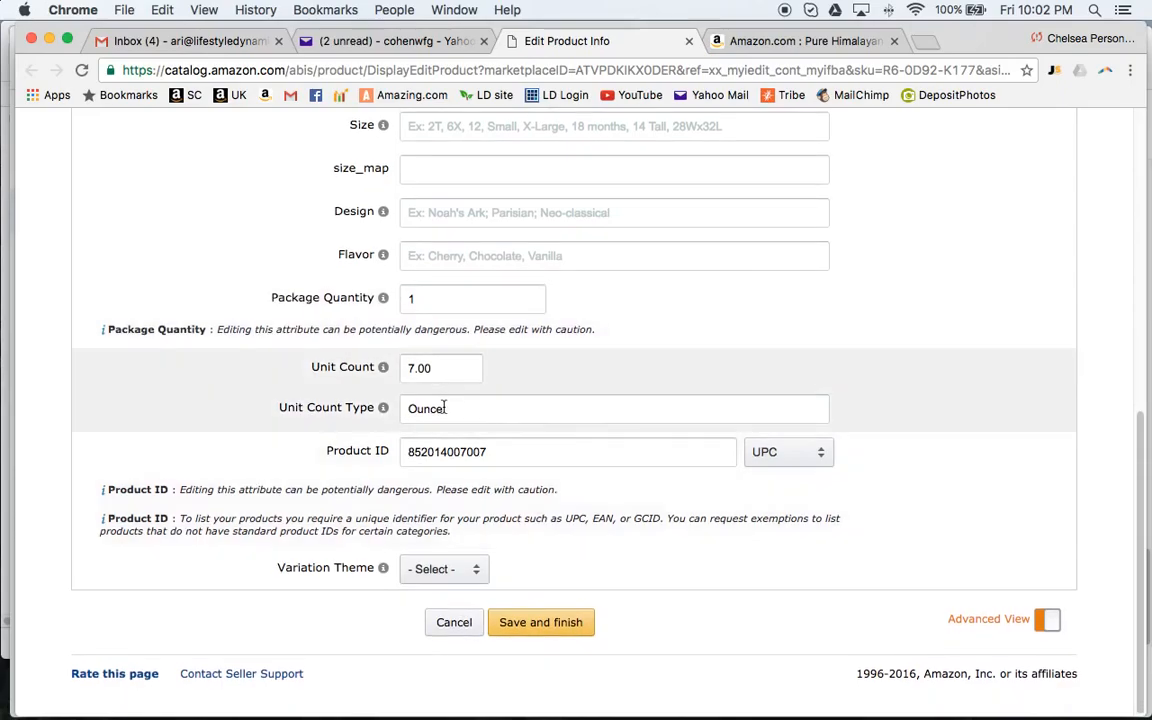
{"action": "left_click", "coordinate": [439, 374]}
{"action": "left_click", "coordinate": [476, 411]}
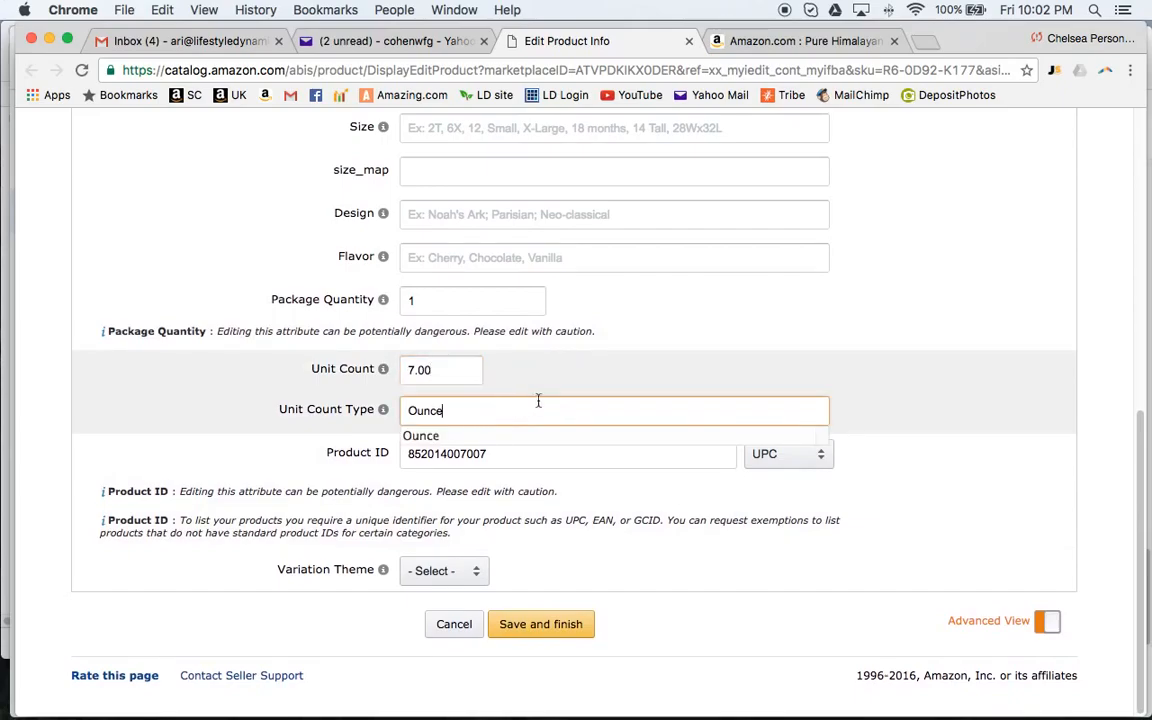
Check the peppercorns listing's Variations, and examine its Offer details, highlighting the Seller SKU and the price.
{"action": "scroll", "coordinate": [535, 480], "scroll_direction": "up", "scroll_amount": 1}
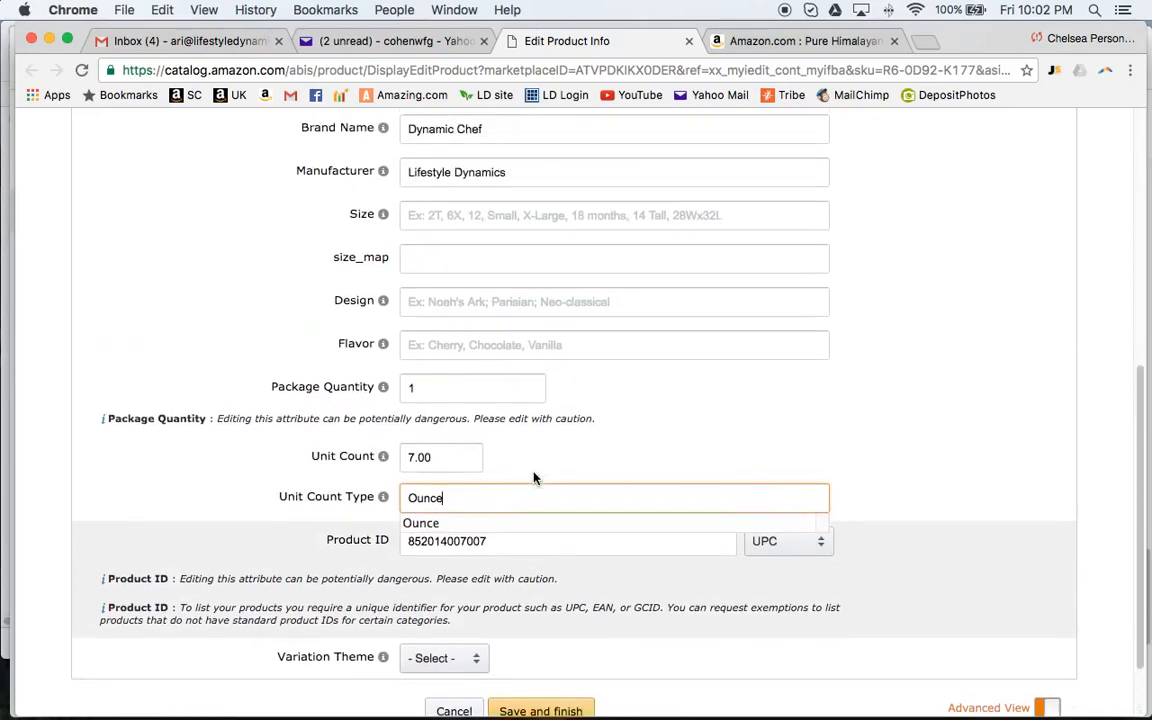
{"action": "scroll", "coordinate": [535, 480], "scroll_direction": "up", "scroll_amount": 5}
{"action": "left_click", "coordinate": [235, 230]}
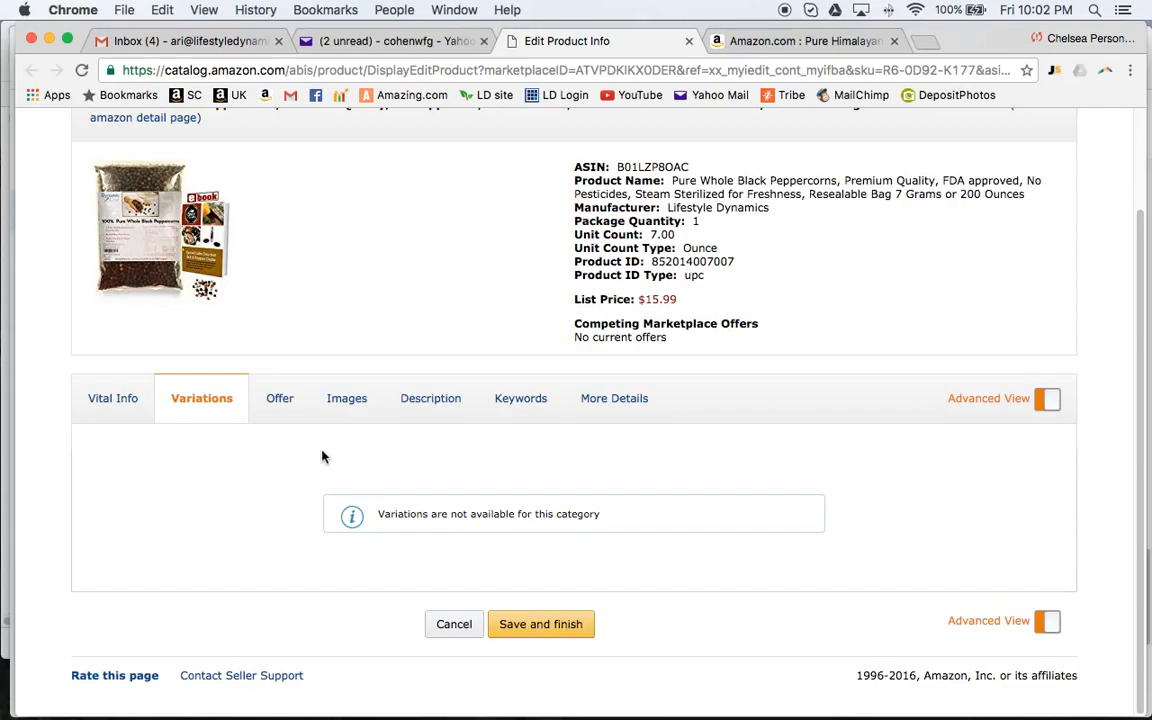
{"action": "left_click", "coordinate": [286, 400]}
{"action": "scroll", "coordinate": [270, 476], "scroll_direction": "down", "scroll_amount": 3}
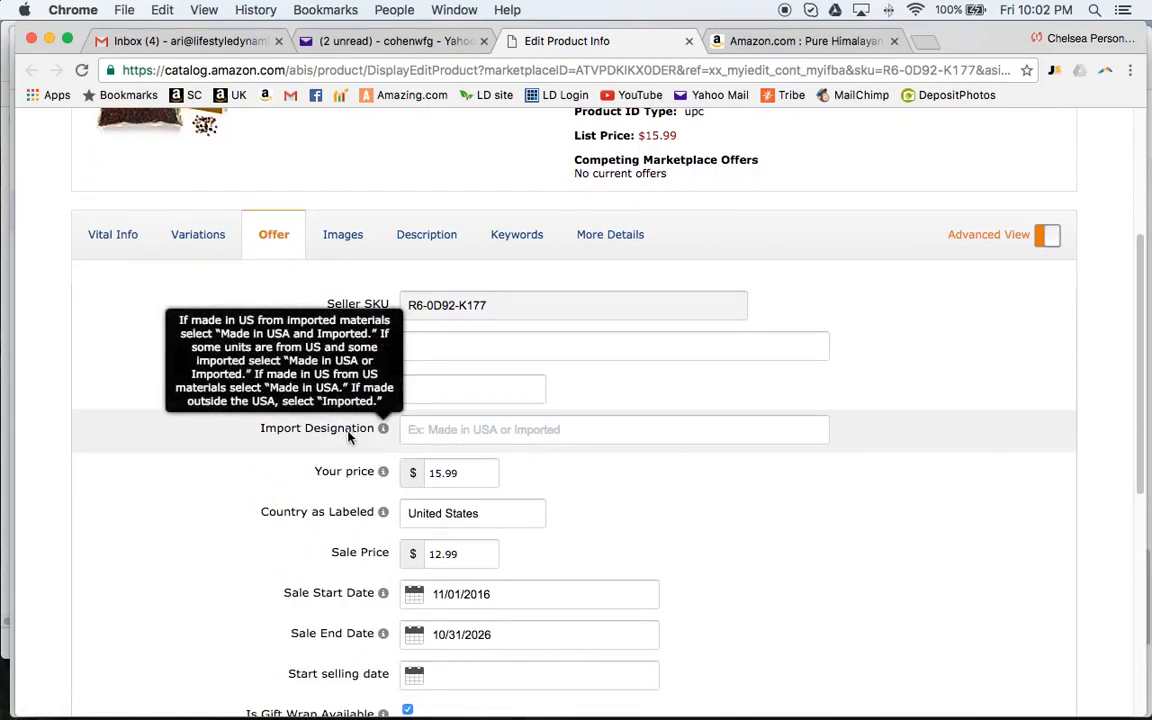
{"action": "left_click_drag", "start_coordinate": [408, 305], "coordinate": [499, 313]}
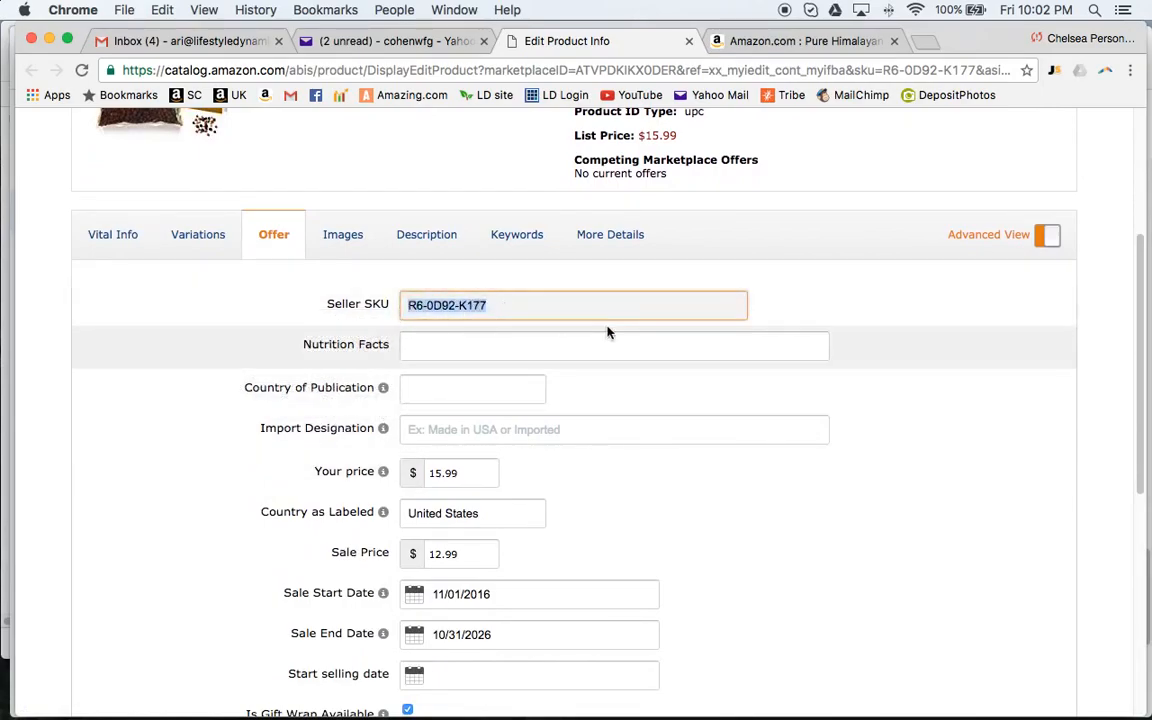
{"action": "scroll", "coordinate": [676, 450], "scroll_direction": "down", "scroll_amount": 2}
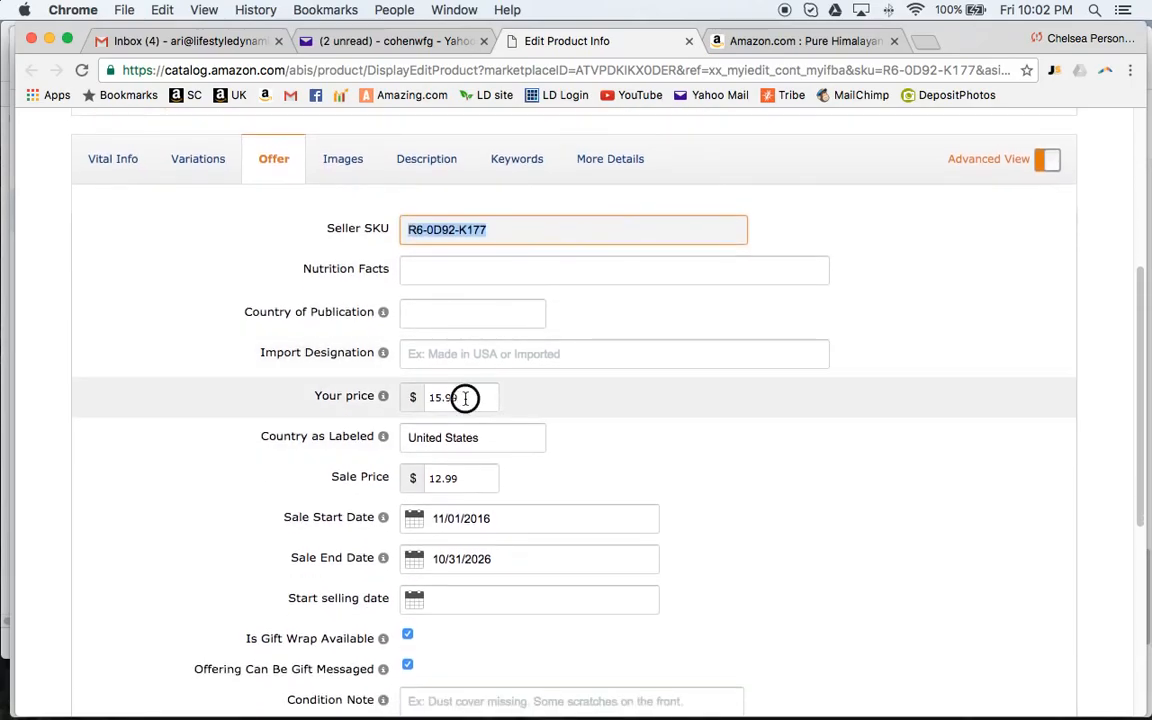
{"action": "left_click_drag", "start_coordinate": [463, 397], "coordinate": [427, 397]}
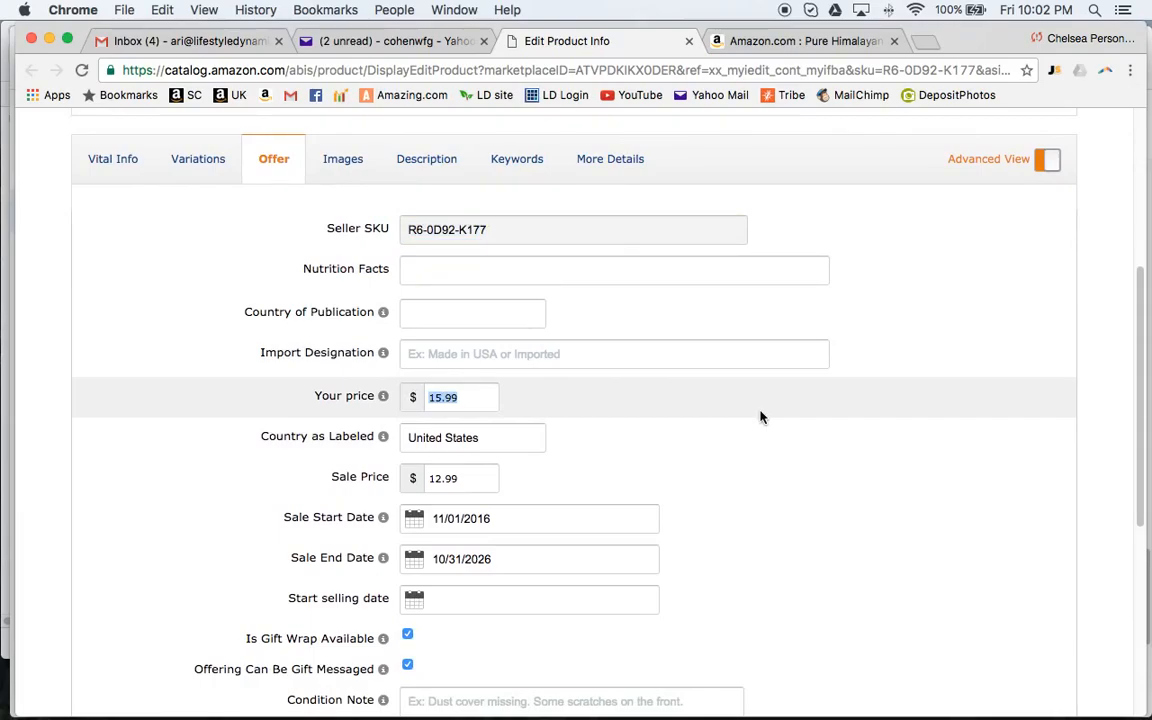
{"action": "scroll", "coordinate": [757, 412], "scroll_direction": "down", "scroll_amount": 2}
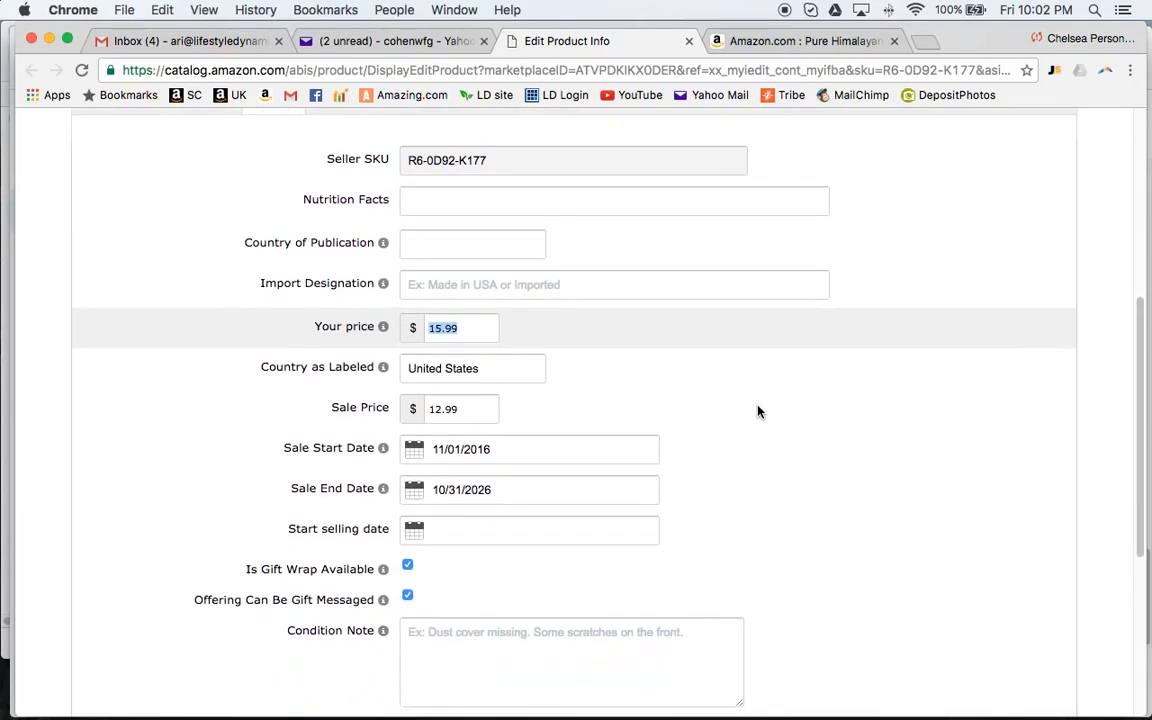
Look over the peppercorns listing's sale price and sale dates in the Offer section, highlighting the Sale Price.
{"action": "scroll", "coordinate": [758, 411], "scroll_direction": "down", "scroll_amount": 1}
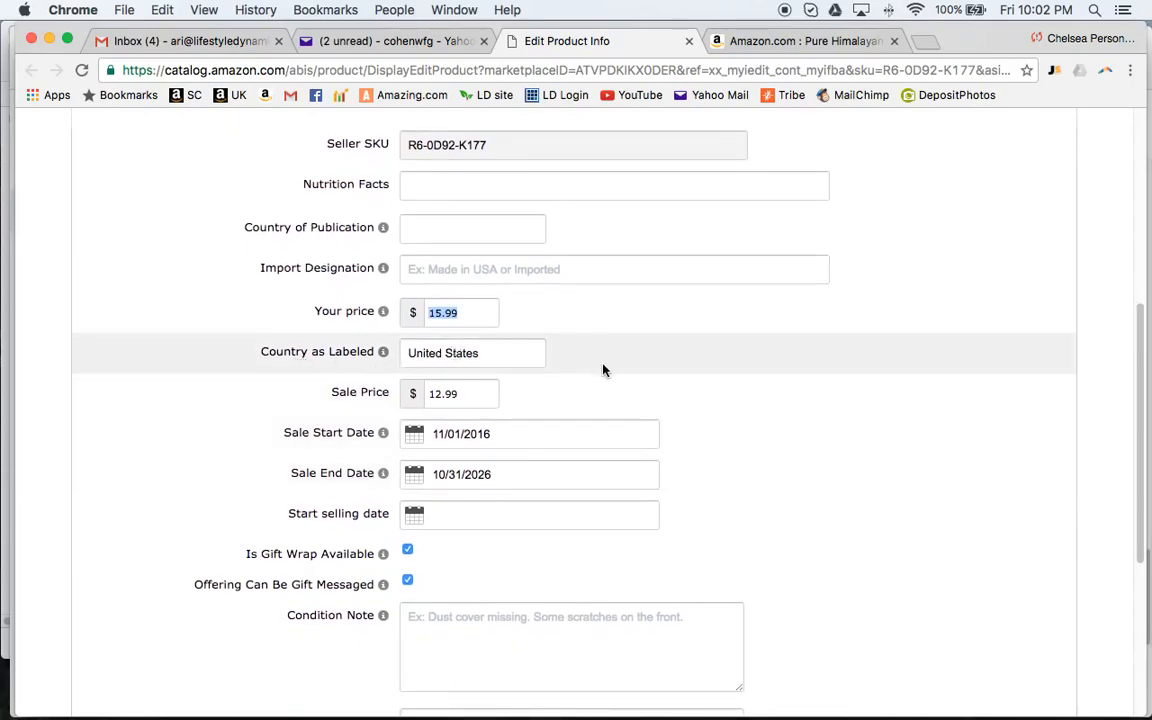
{"action": "scroll", "coordinate": [603, 370], "scroll_direction": "down", "scroll_amount": 2}
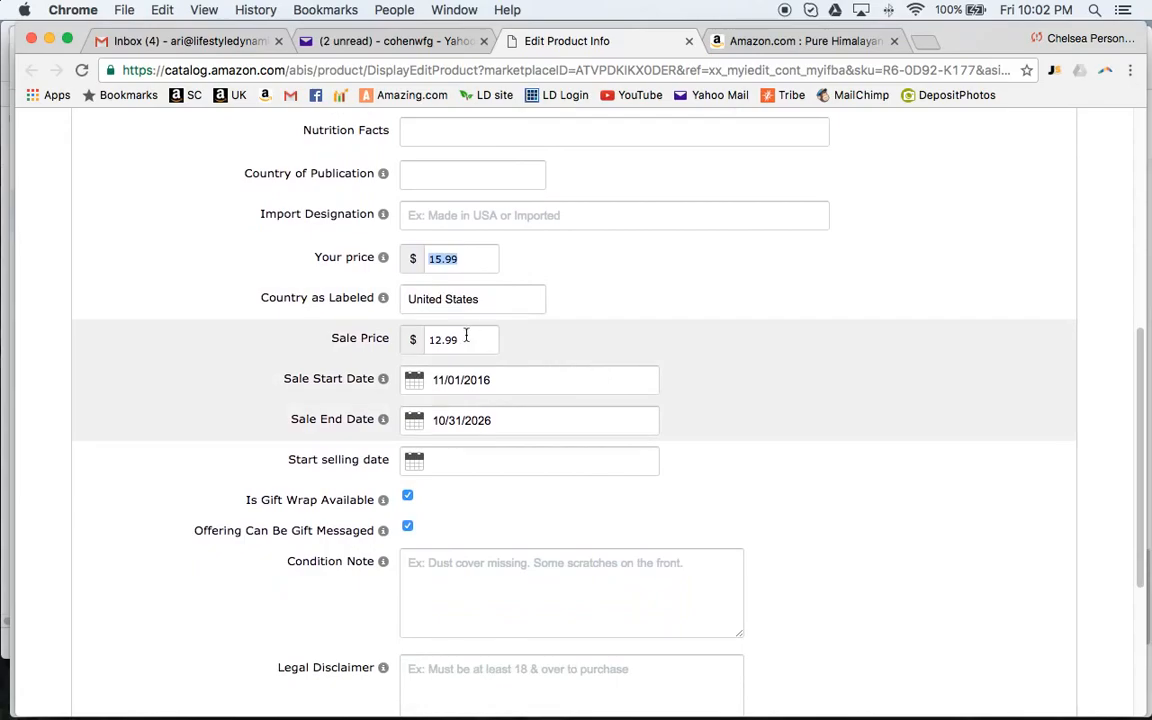
{"action": "double_click", "coordinate": [467, 341]}
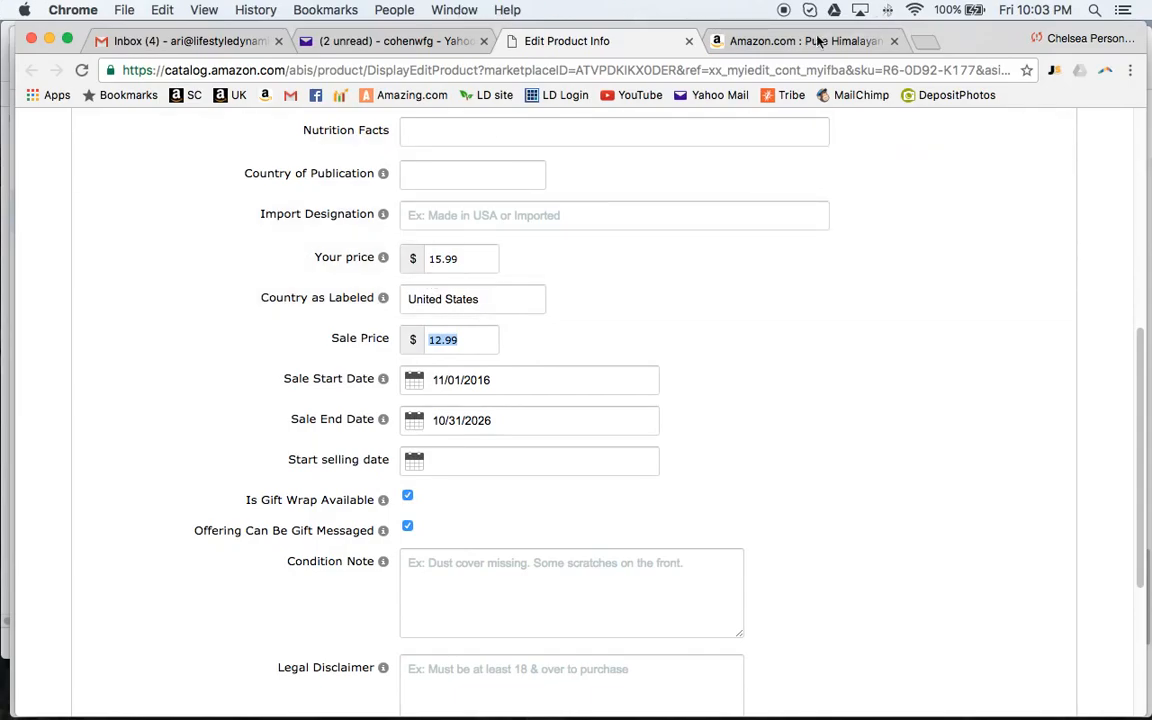
Switch to the Pure Himalayan Salt product page on Amazon and examine how its price is displayed.
{"action": "left_click", "coordinate": [786, 46]}
{"action": "left_click", "coordinate": [548, 290]}
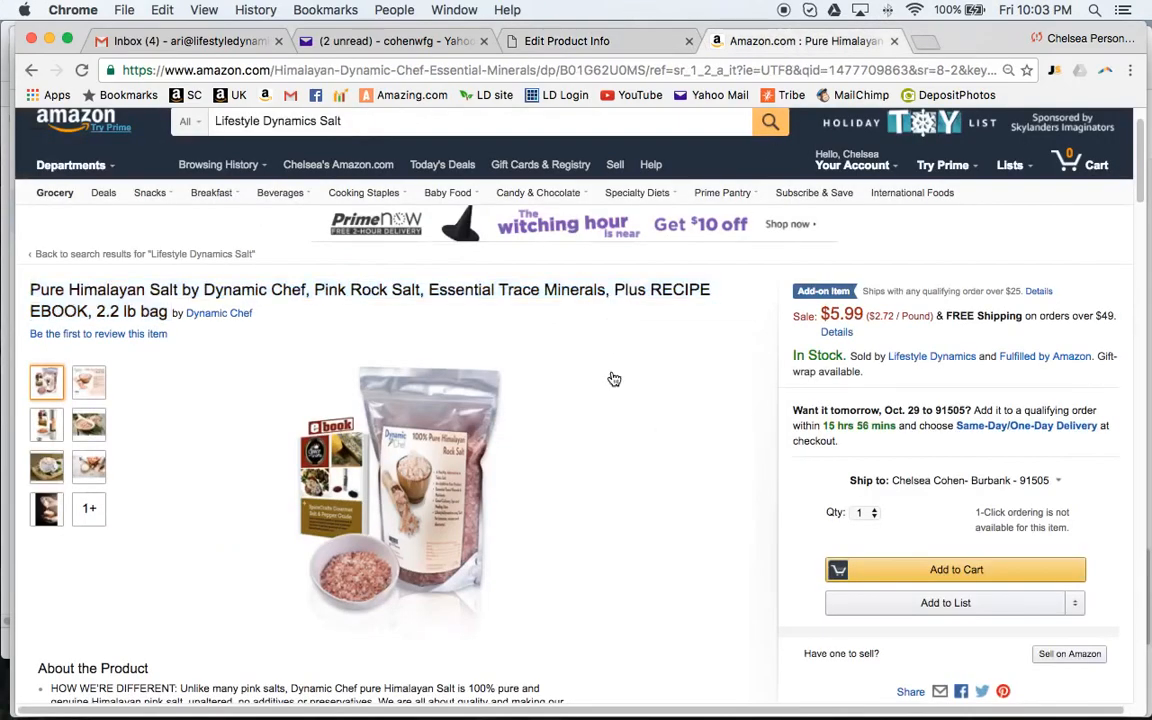
{"action": "scroll", "coordinate": [614, 379], "scroll_direction": "down", "scroll_amount": 2}
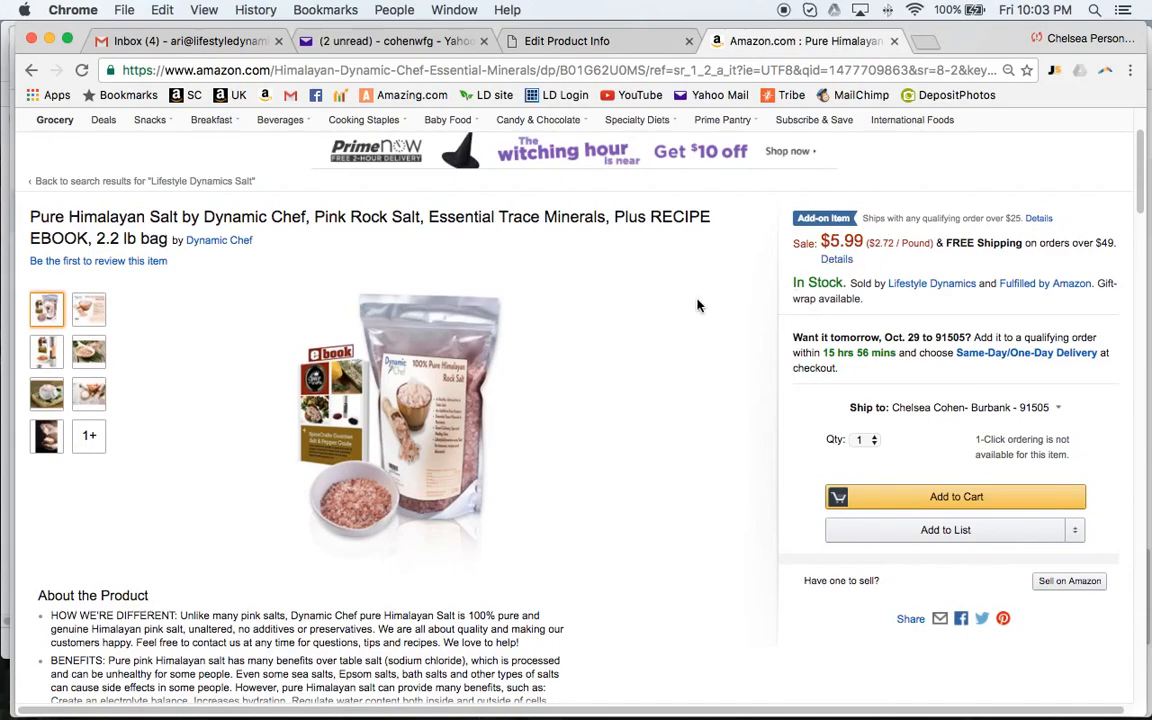
{"action": "scroll", "coordinate": [697, 303], "scroll_direction": "down", "scroll_amount": 3}
{"action": "scroll", "coordinate": [697, 303], "scroll_direction": "up", "scroll_amount": 3}
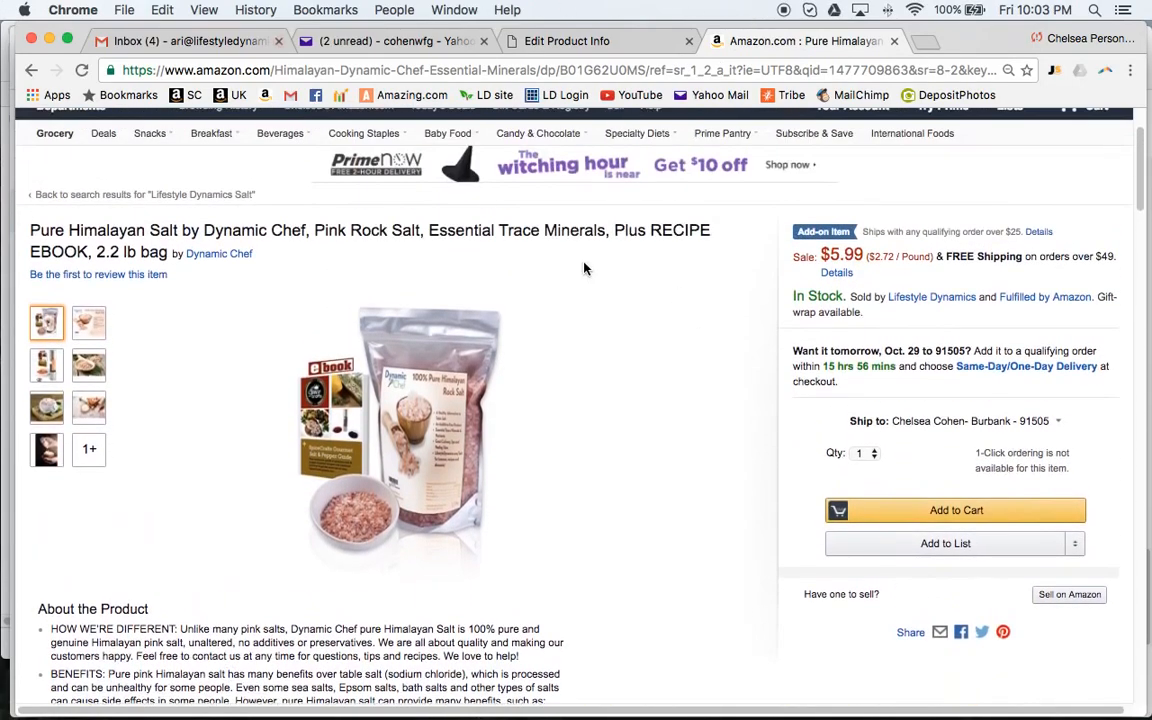
{"action": "scroll", "coordinate": [524, 239], "scroll_direction": "up", "scroll_amount": 3}
Shorten the Amazon search to "Lifestyle Dynamics" and run it.
{"action": "left_click", "coordinate": [350, 176]}
{"action": "key", "text": "BackSpace"}
{"action": "key", "text": "BackSpace"}
{"action": "key", "text": "BackSpace"}
{"action": "key", "text": "BackSpace"}
{"action": "key", "text": "BackSpace"}
{"action": "key", "text": "Return"}
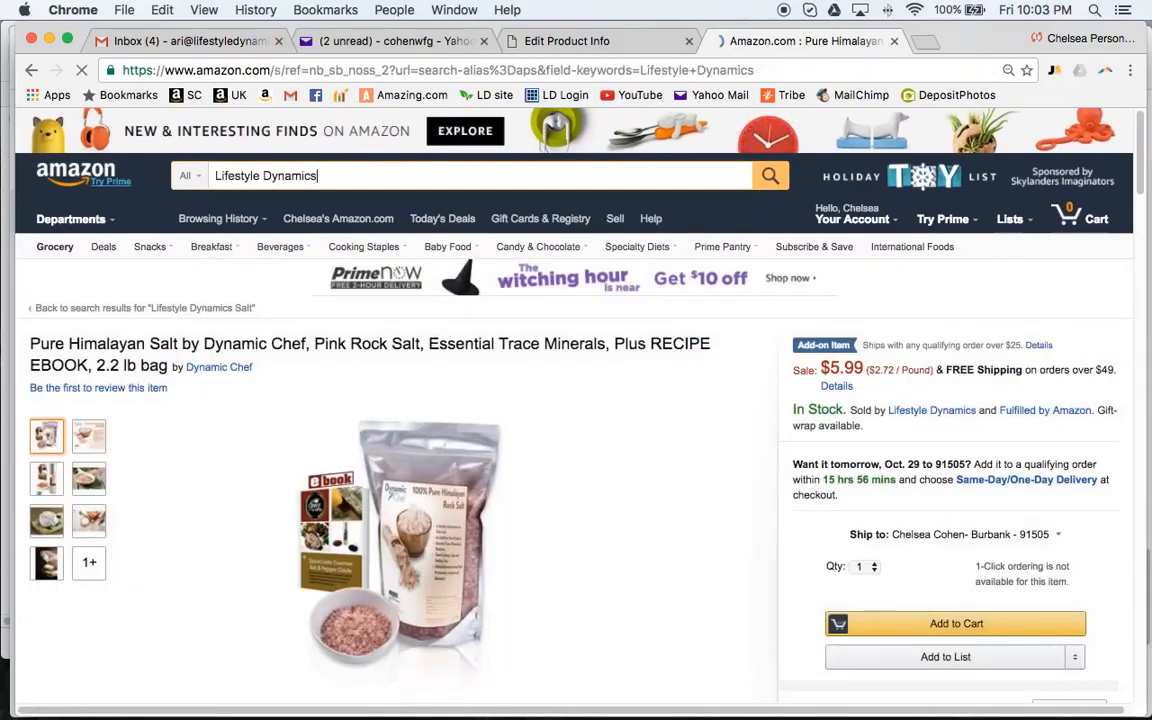
Open the Original SpiraLife Vegetable Spiralizer from the search results and highlight its crossed-out regular price.
{"action": "scroll", "coordinate": [455, 390], "scroll_direction": "down", "scroll_amount": 4}
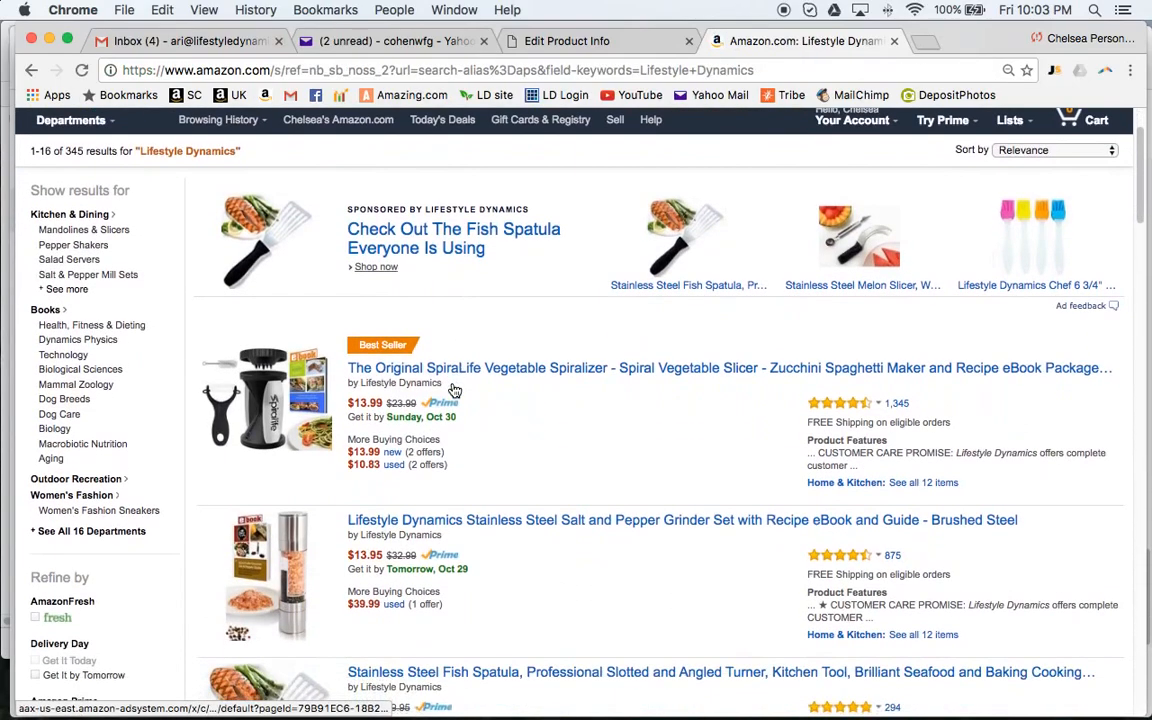
{"action": "left_click", "coordinate": [443, 290]}
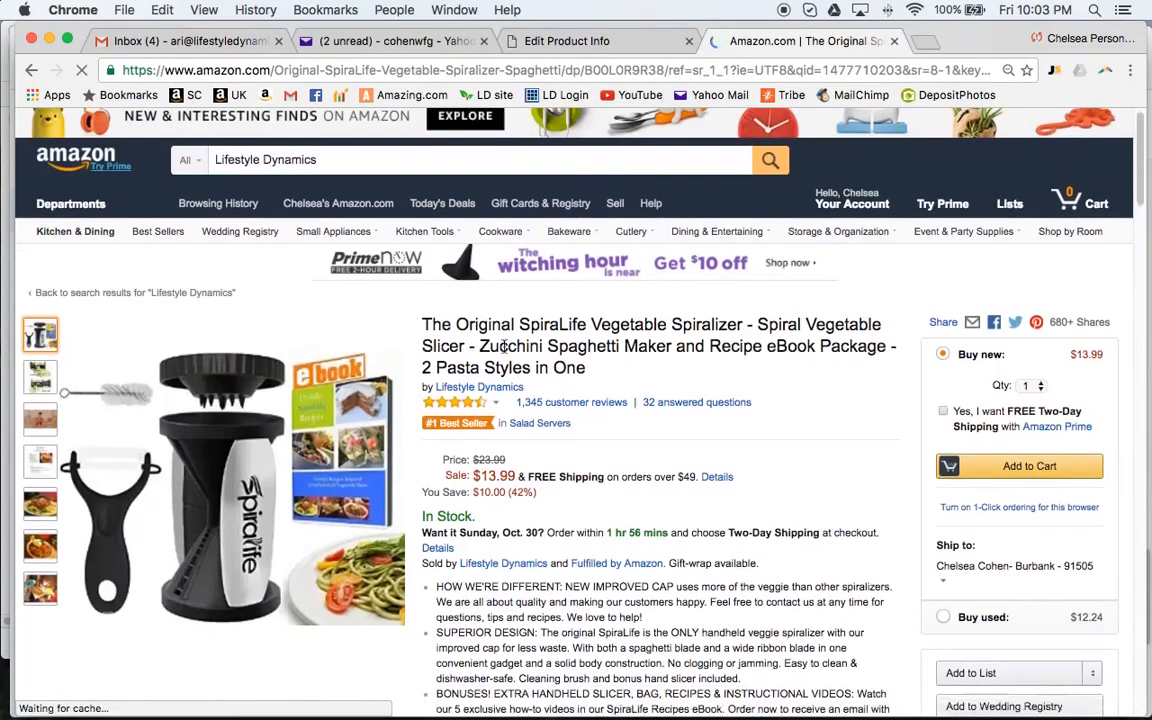
{"action": "scroll", "coordinate": [505, 346], "scroll_direction": "down", "scroll_amount": 2}
{"action": "left_click_drag", "start_coordinate": [505, 391], "coordinate": [443, 391]}
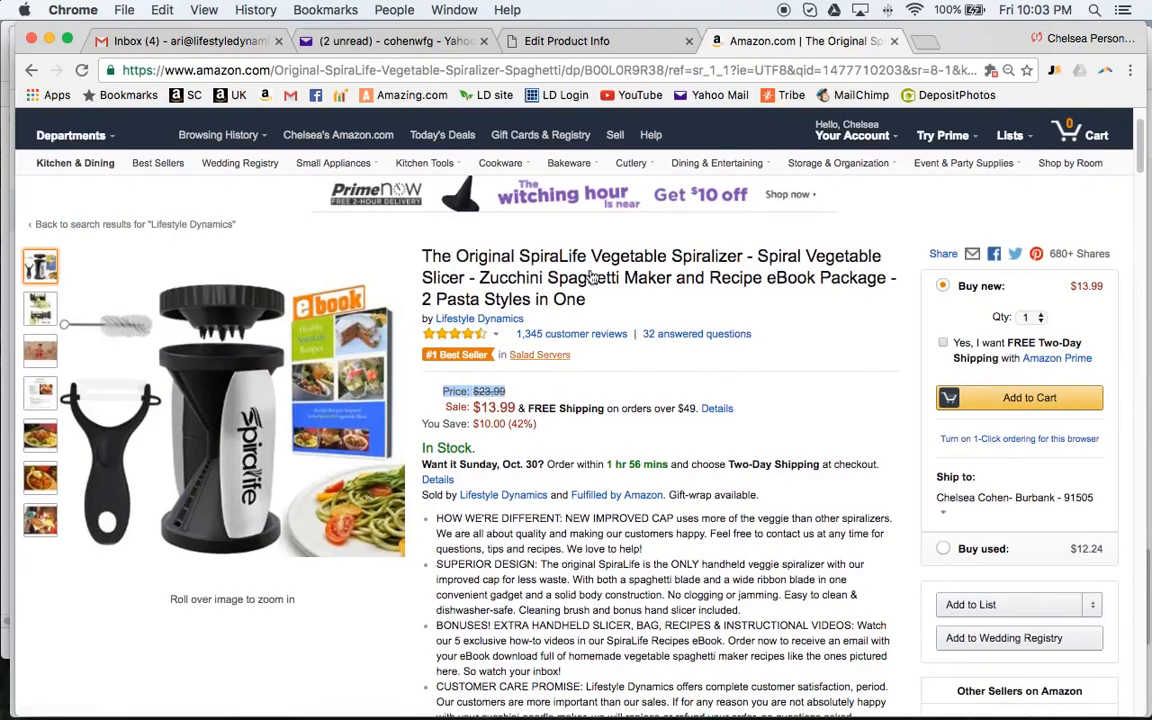
Return to the peppercorns listing's Offer details and point out Your price, the Sale Price and the Sale End Date year.
{"action": "left_click", "coordinate": [533, 42]}
{"action": "left_click", "coordinate": [440, 258]}
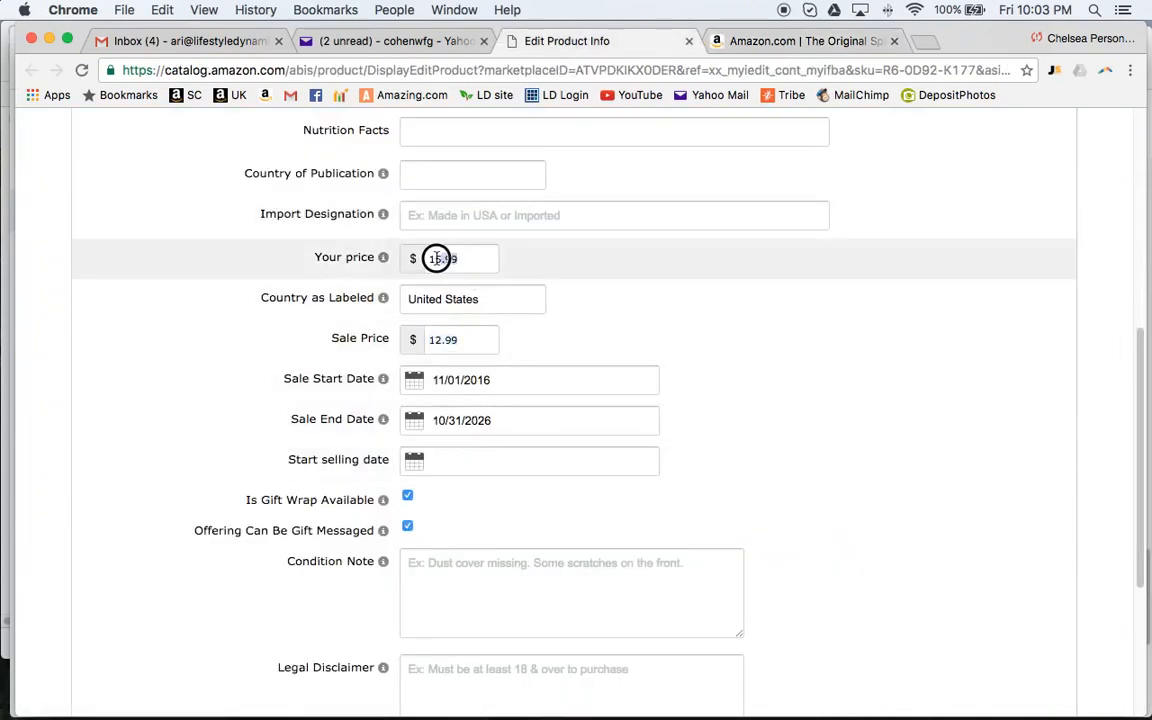
{"action": "left_click_drag", "start_coordinate": [488, 339], "coordinate": [435, 340]}
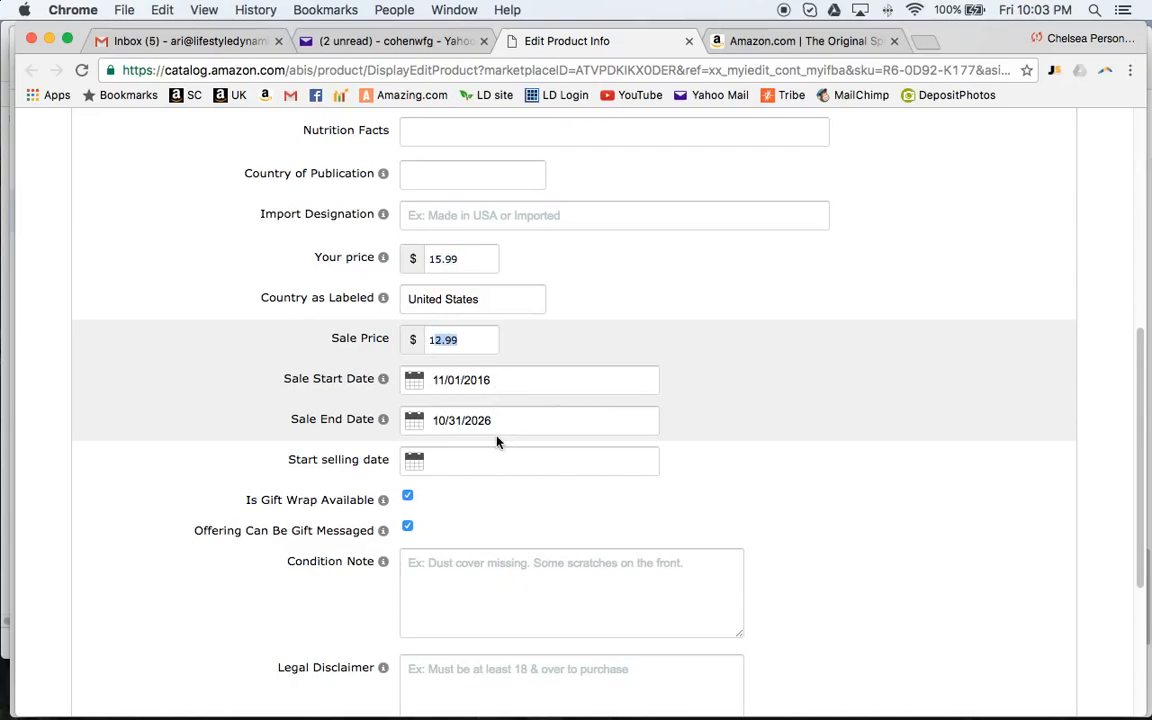
{"action": "double_click", "coordinate": [468, 421]}
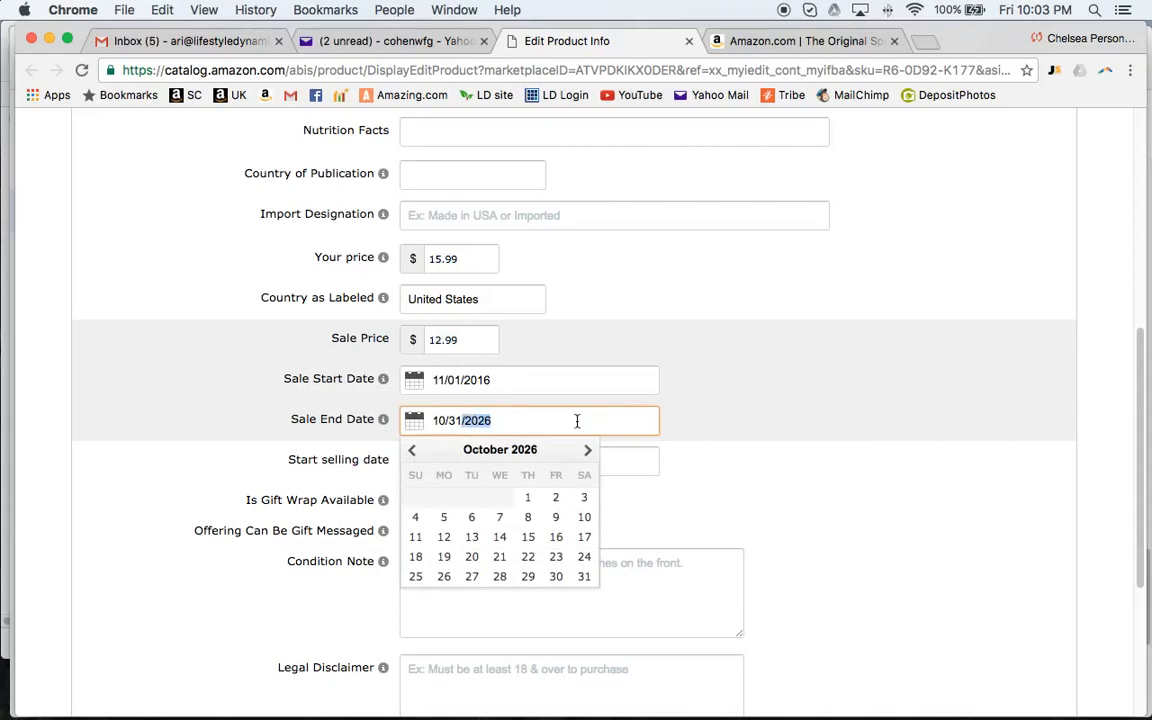
{"action": "left_click", "coordinate": [738, 418]}
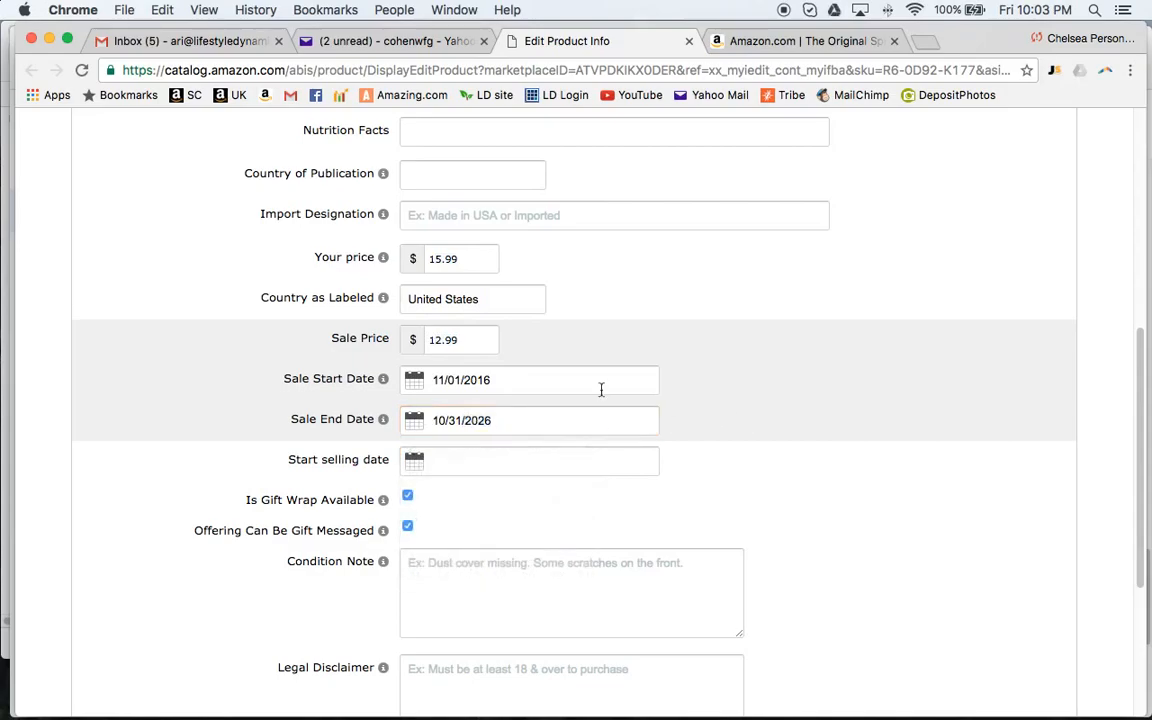
Compare the Offer price fields with the spiralizer's live product page, highlighting its sale price there.
{"action": "left_click", "coordinate": [664, 41]}
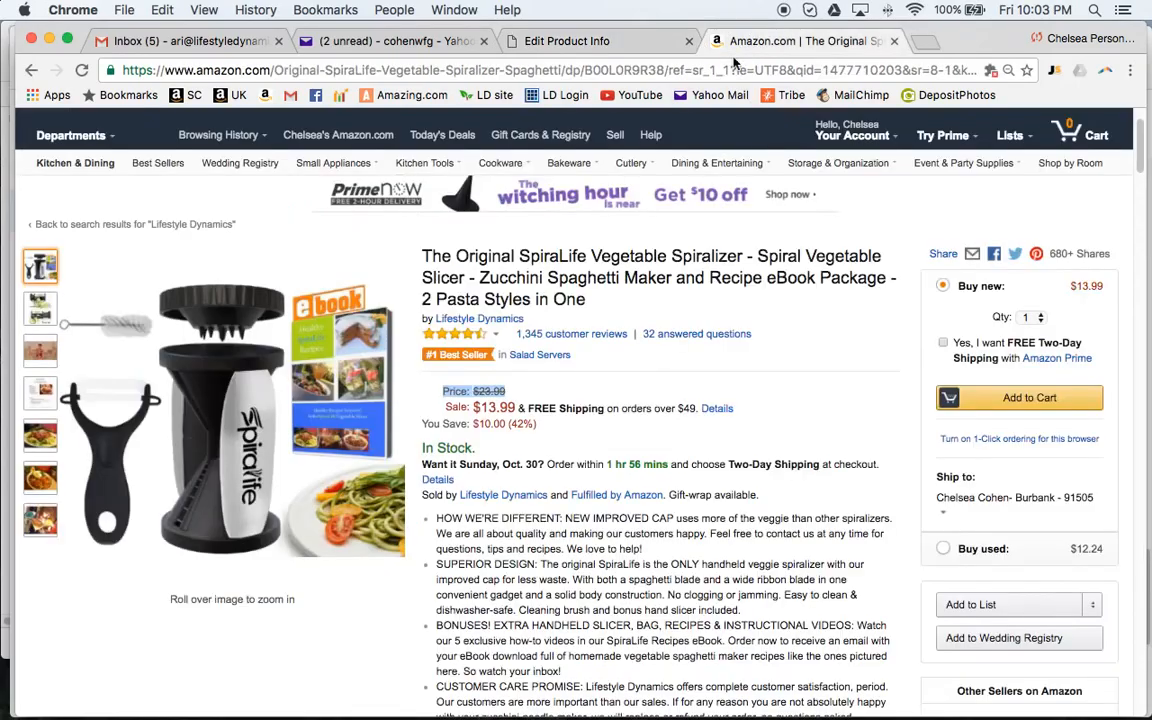
{"action": "left_click_drag", "start_coordinate": [473, 408], "coordinate": [519, 404]}
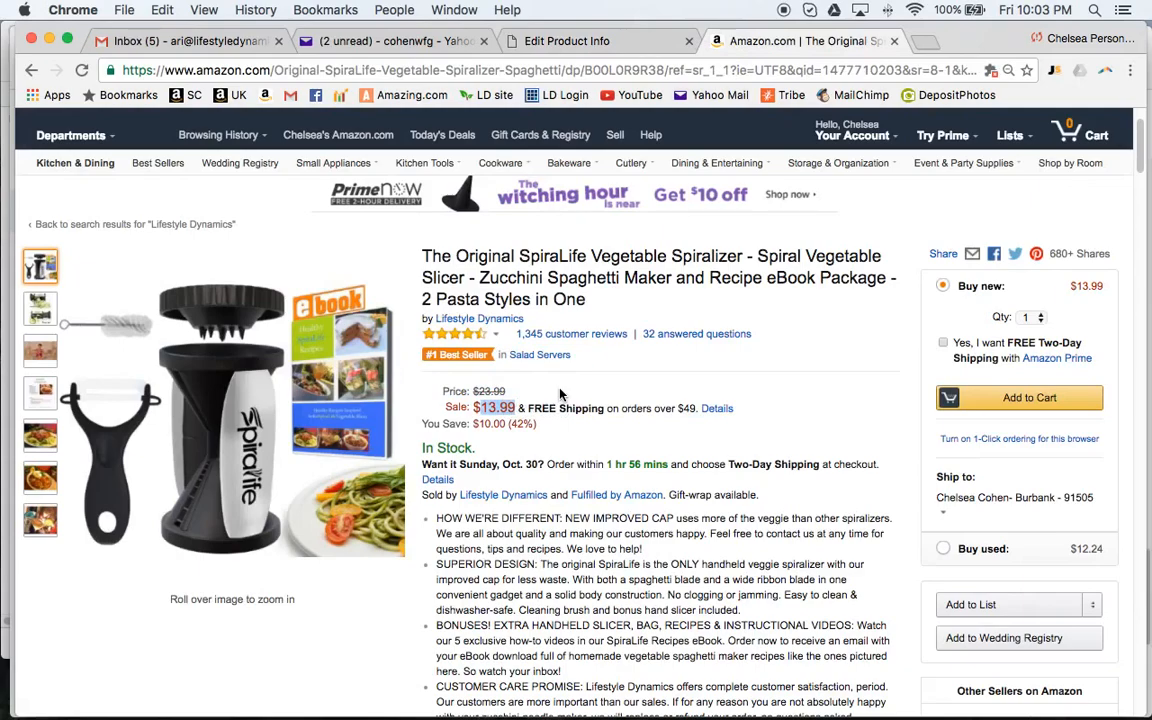
{"action": "left_click", "coordinate": [583, 42]}
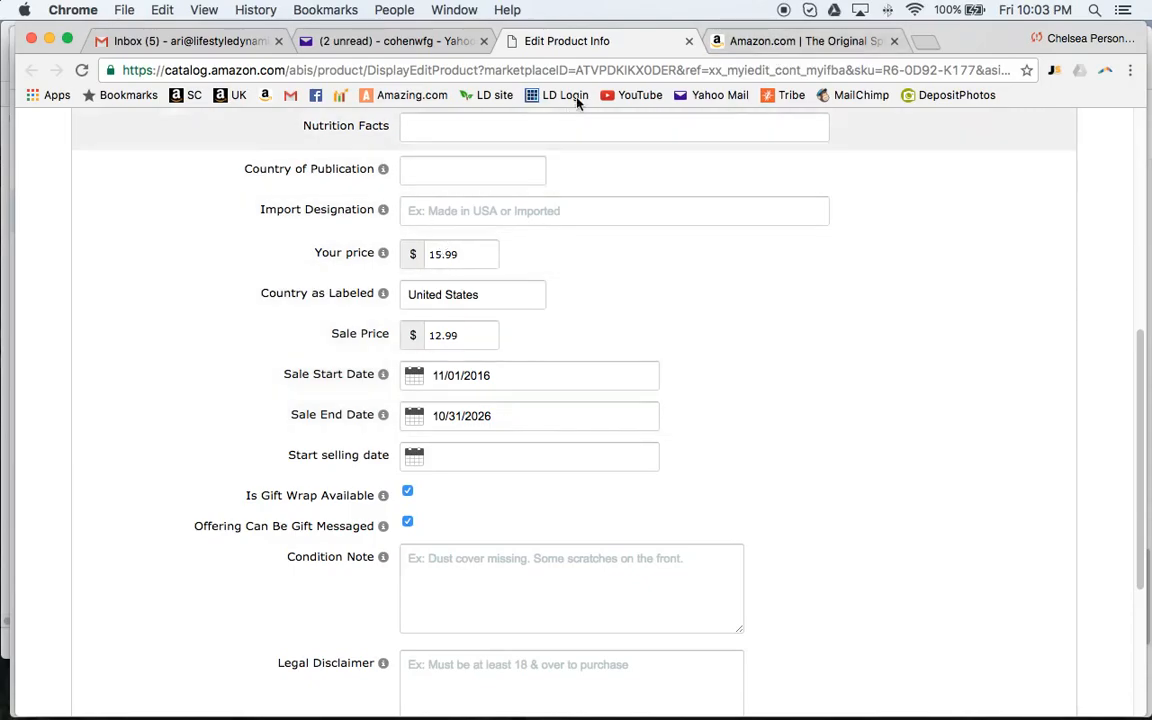
{"action": "left_click", "coordinate": [720, 41]}
{"action": "left_click_drag", "start_coordinate": [472, 408], "coordinate": [527, 402]}
{"action": "left_click", "coordinate": [518, 399]}
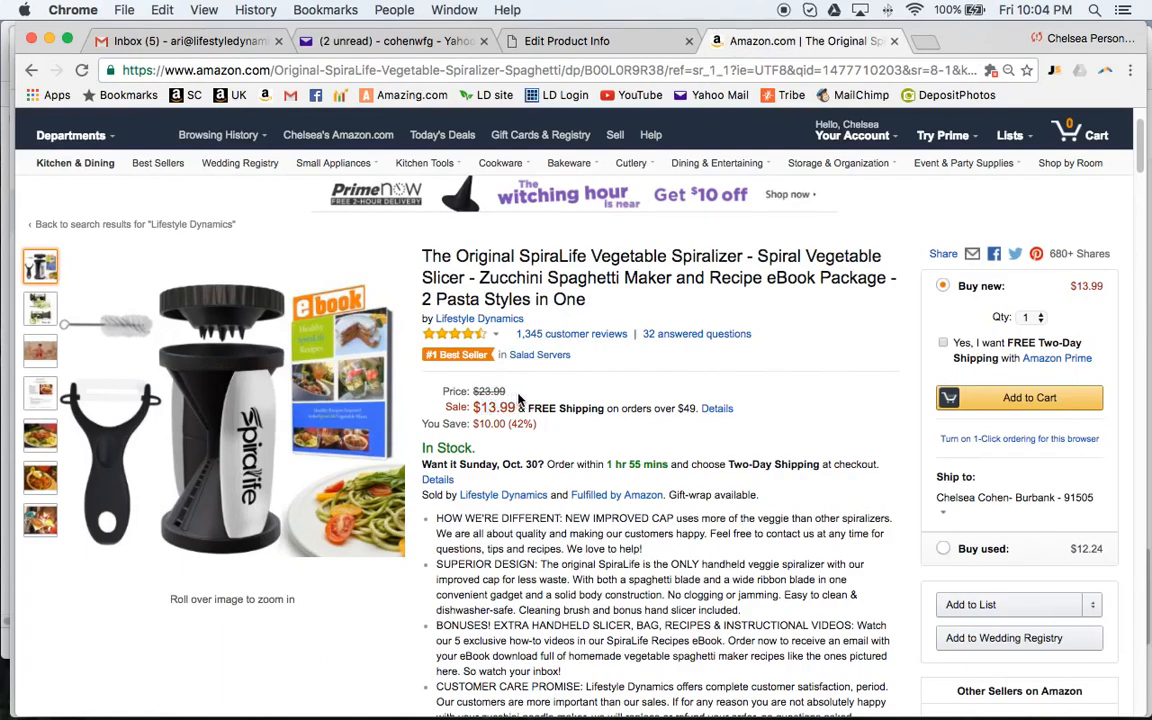
Go back to the peppercorns listing and review the remaining Offer fields down to Production Time.
{"action": "left_click", "coordinate": [558, 41]}
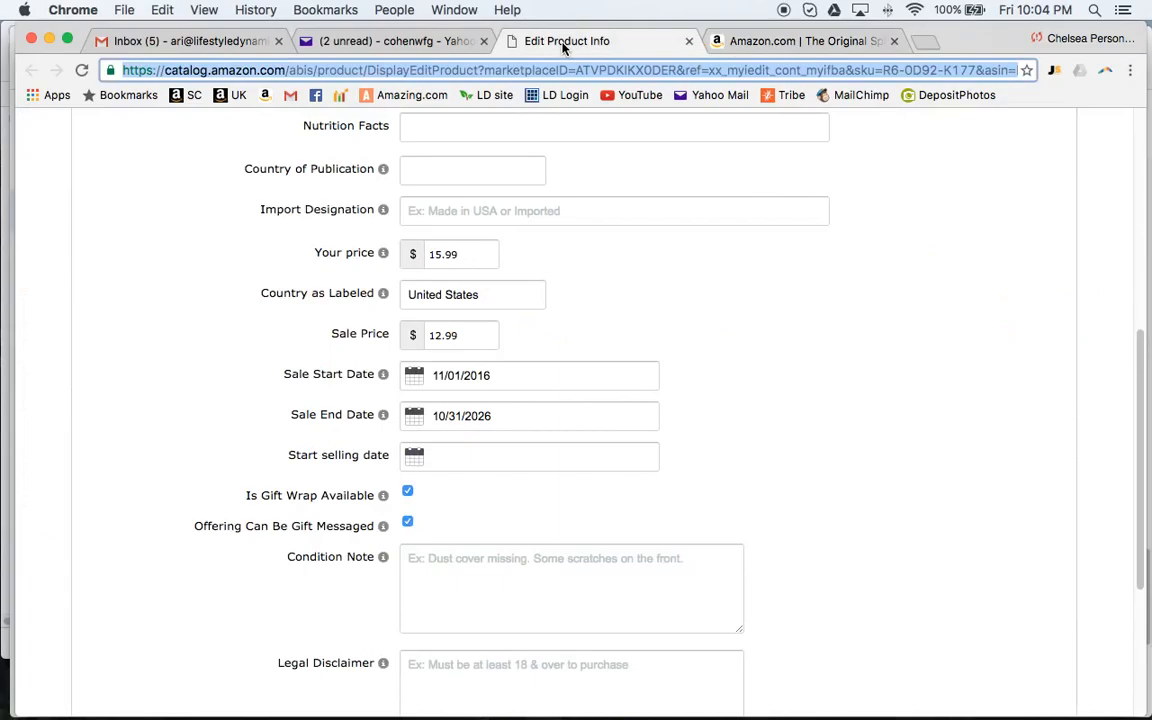
{"action": "scroll", "coordinate": [498, 418], "scroll_direction": "down", "scroll_amount": 5}
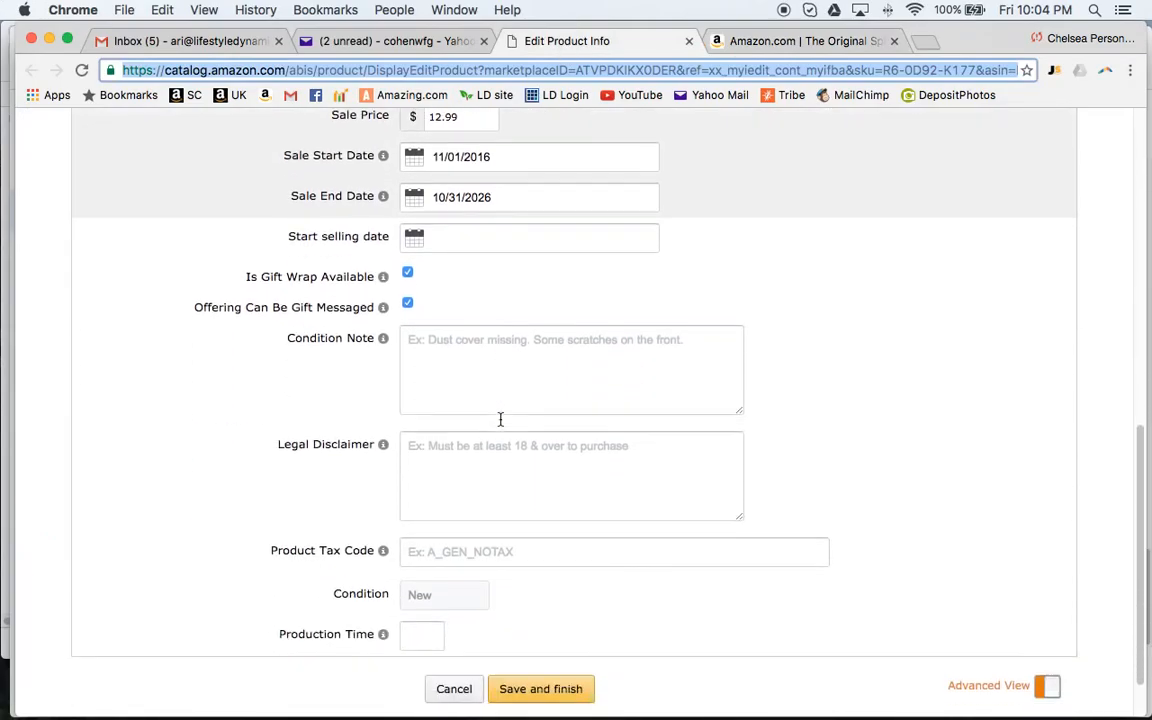
{"action": "scroll", "coordinate": [500, 419], "scroll_direction": "up", "scroll_amount": 6}
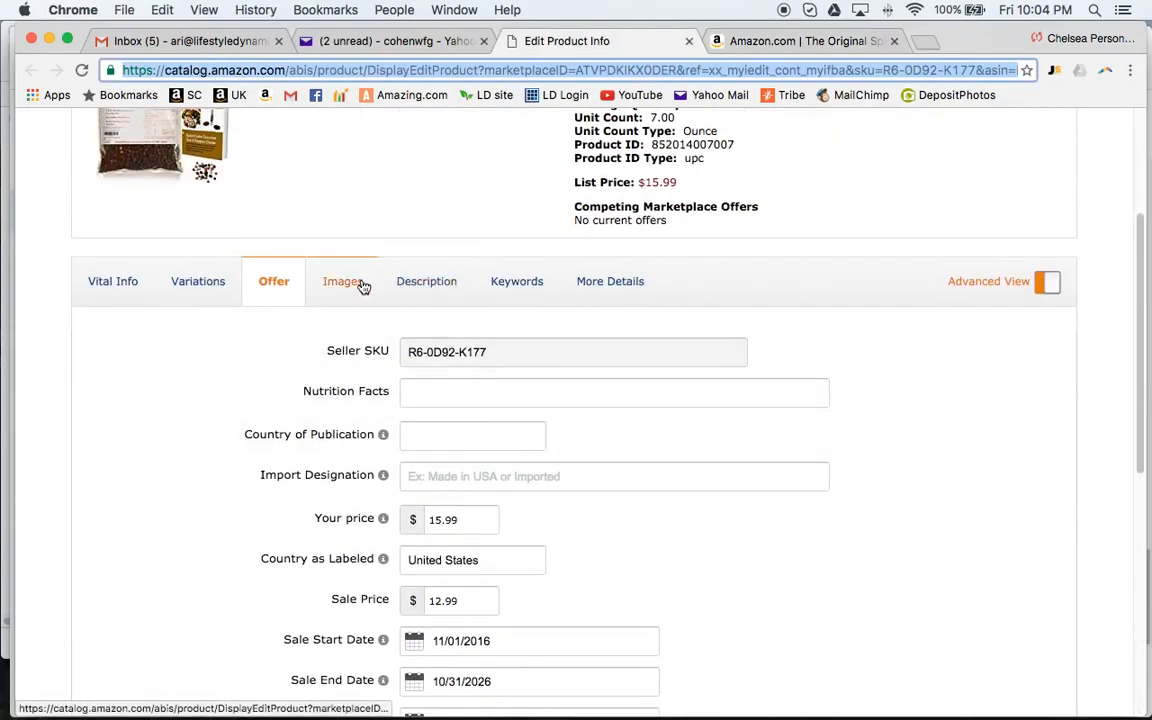
Examine the peppercorns listing's Images section, including the main image, the image requirements and the additional image slots.
{"action": "left_click", "coordinate": [352, 286]}
{"action": "scroll", "coordinate": [525, 405], "scroll_direction": "down", "scroll_amount": 2}
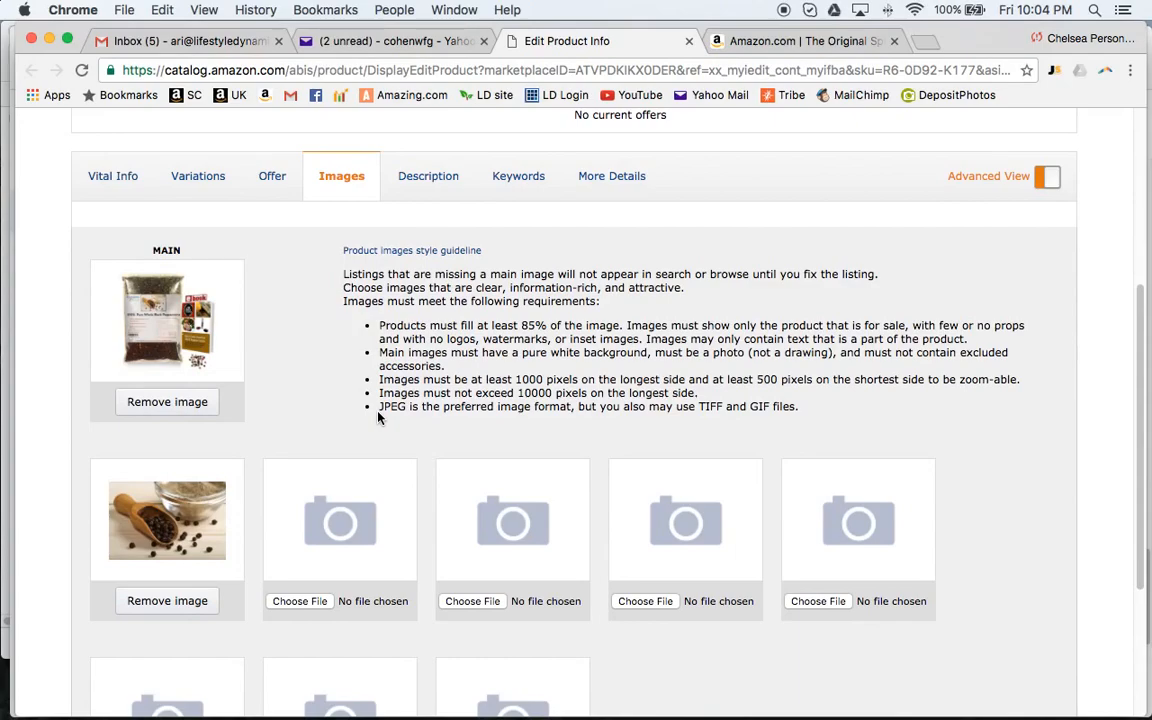
{"action": "scroll", "coordinate": [378, 418], "scroll_direction": "down", "scroll_amount": 3}
{"action": "scroll", "coordinate": [378, 418], "scroll_direction": "up", "scroll_amount": 1}
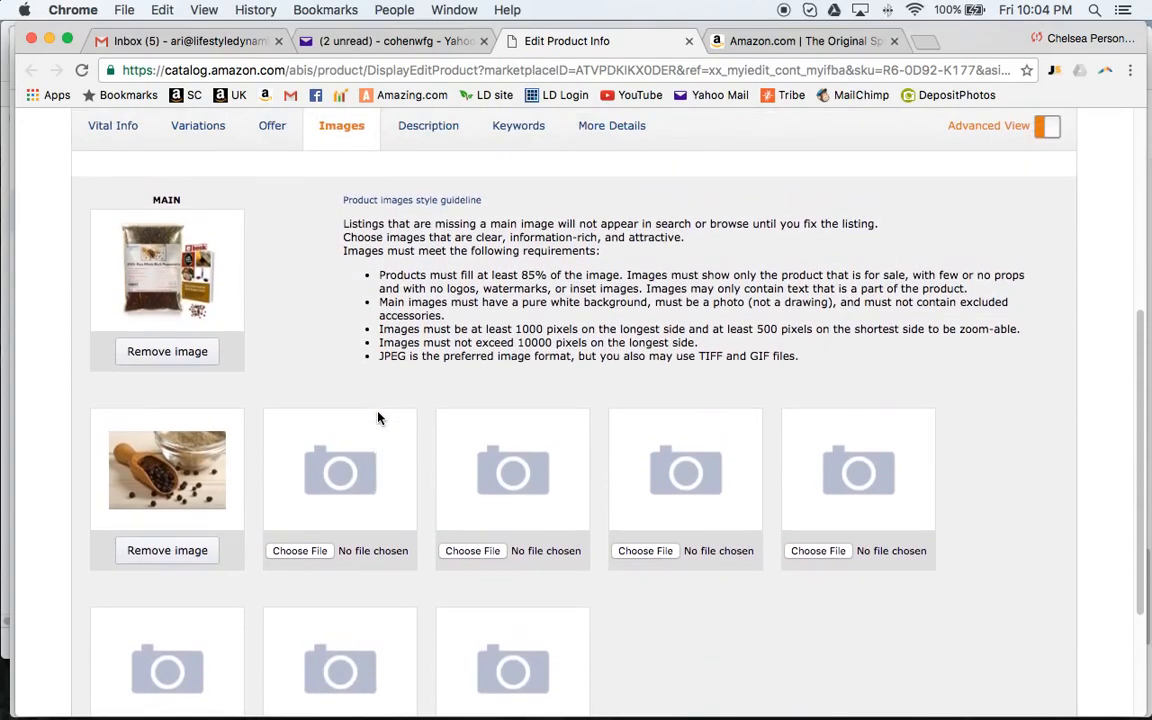
{"action": "scroll", "coordinate": [378, 418], "scroll_direction": "up", "scroll_amount": 2}
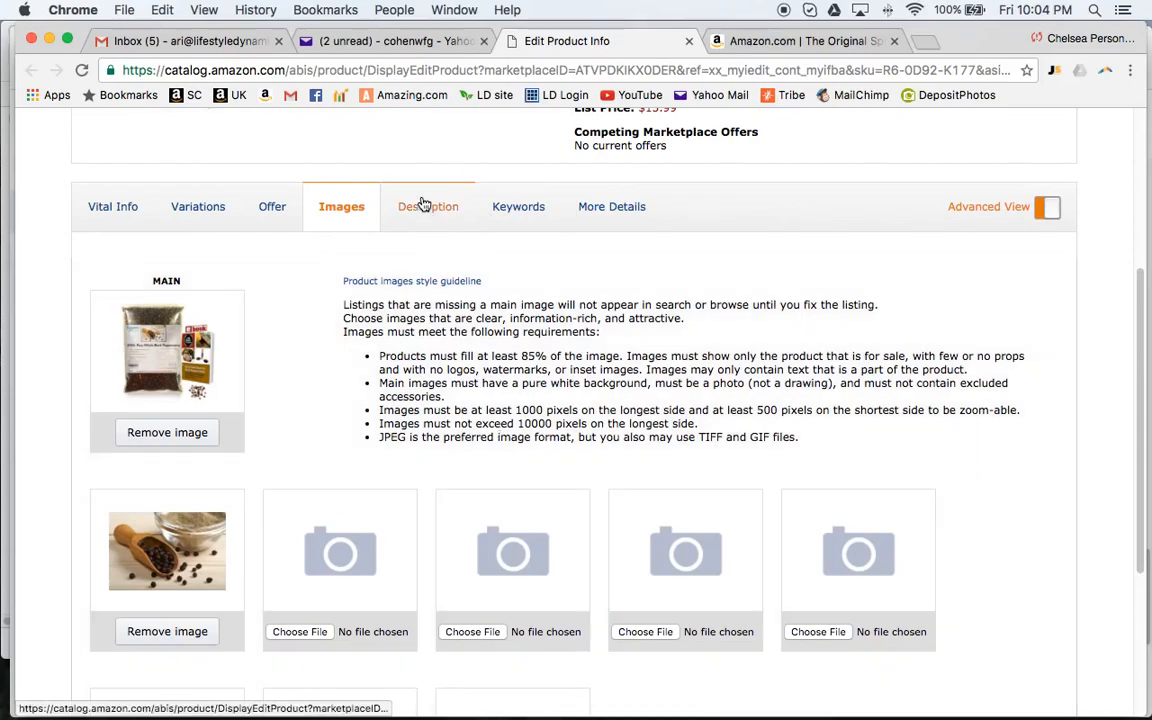
Examine the Key Product Features in the peppercorns listing's Description section, with a quick check back at Vital Info.
{"action": "left_click", "coordinate": [424, 206]}
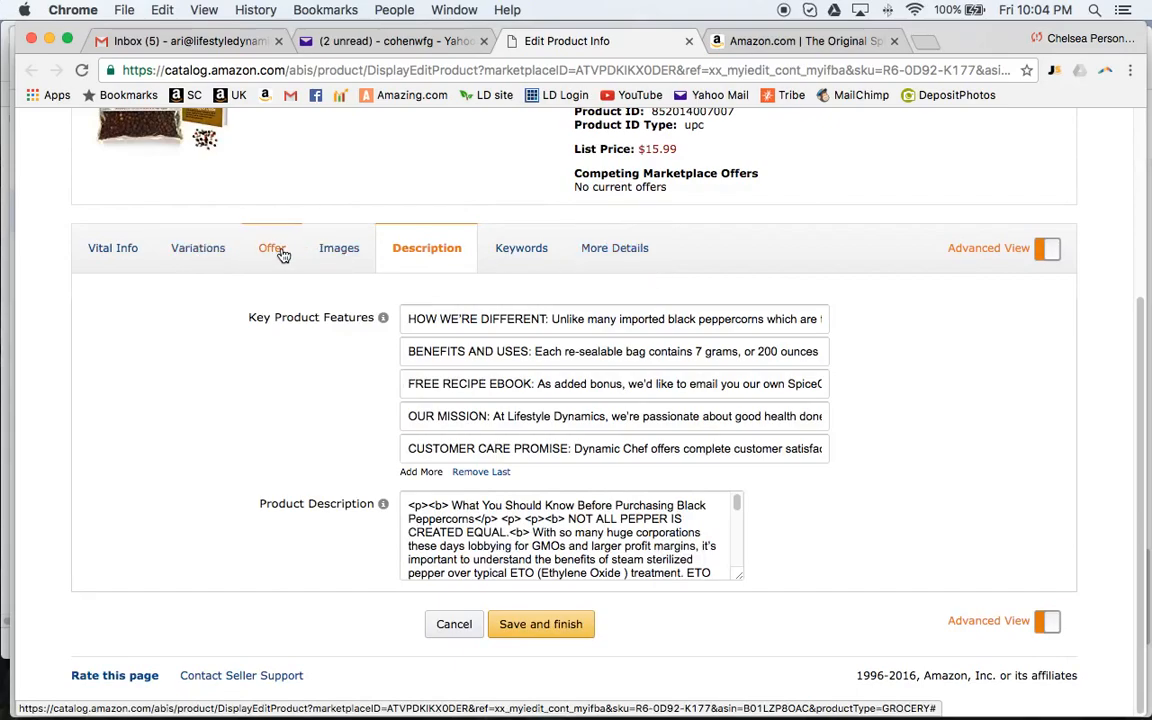
{"action": "left_click", "coordinate": [128, 247]}
{"action": "left_click_drag", "start_coordinate": [406, 319], "coordinate": [795, 318]}
{"action": "left_click", "coordinate": [417, 249]}
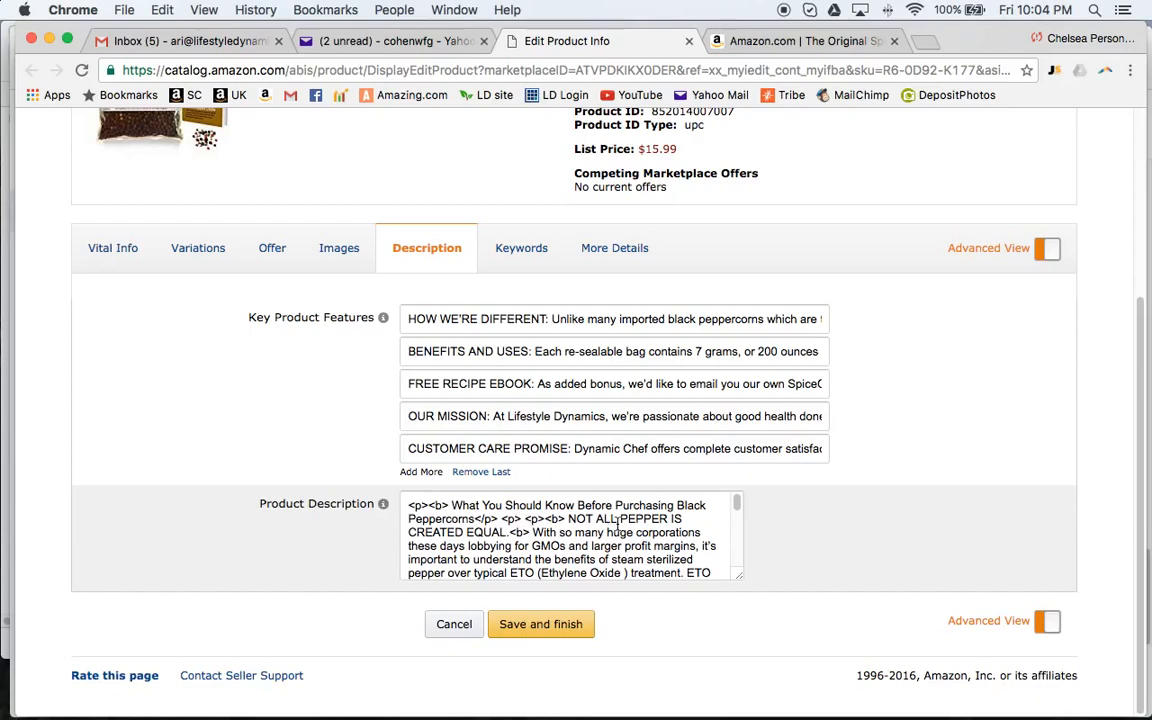
Read through the HTML-formatted Product Description of the peppercorns listing.
{"action": "scroll", "coordinate": [617, 524], "scroll_direction": "down", "scroll_amount": 10}
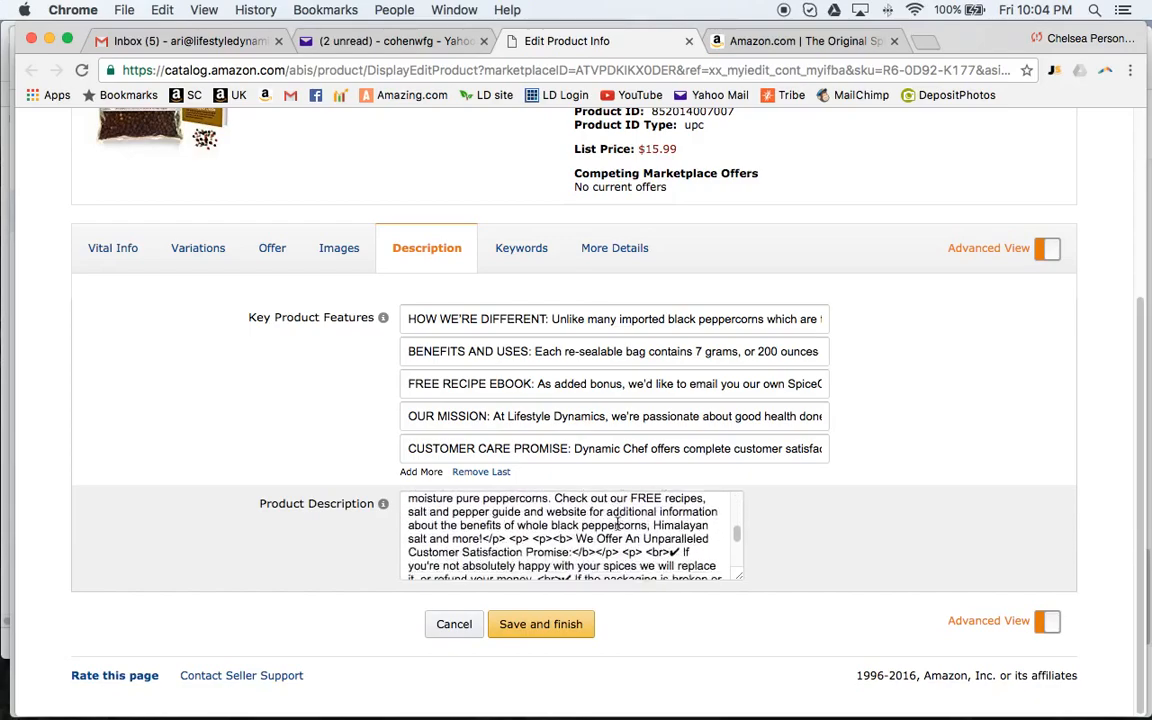
{"action": "scroll", "coordinate": [617, 524], "scroll_direction": "up", "scroll_amount": 2}
{"action": "scroll", "coordinate": [617, 524], "scroll_direction": "down", "scroll_amount": 3}
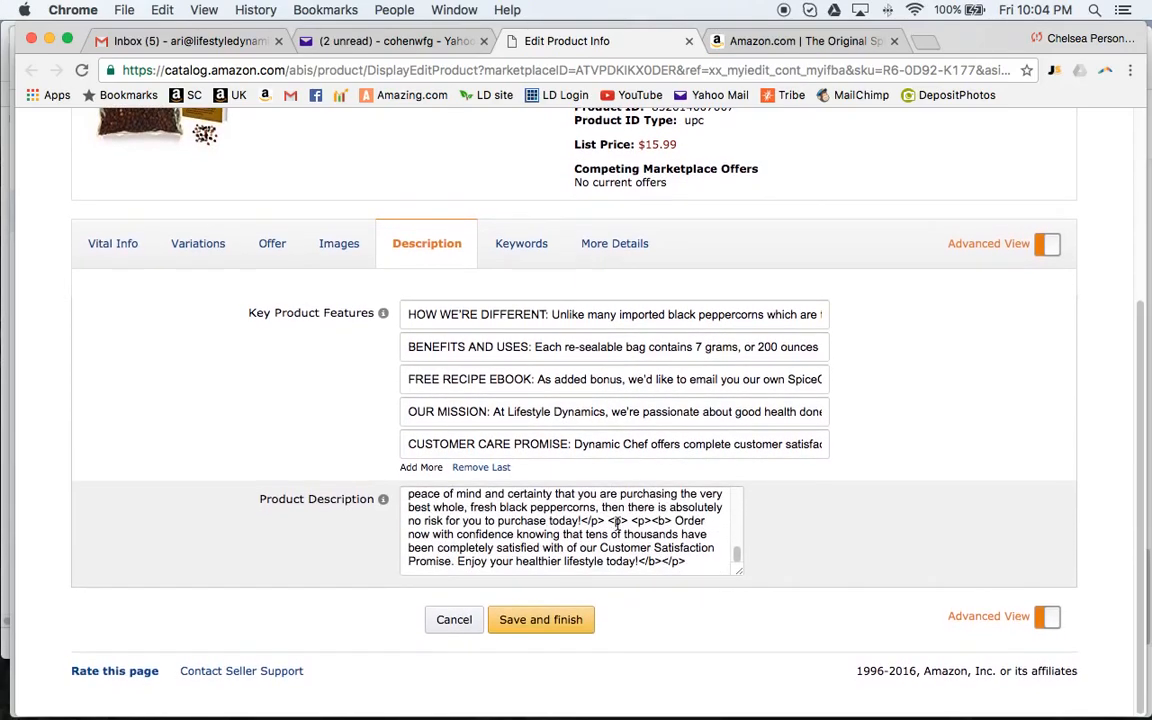
{"action": "scroll", "coordinate": [617, 524], "scroll_direction": "up", "scroll_amount": 10}
{"action": "scroll", "coordinate": [617, 524], "scroll_direction": "up", "scroll_amount": 5}
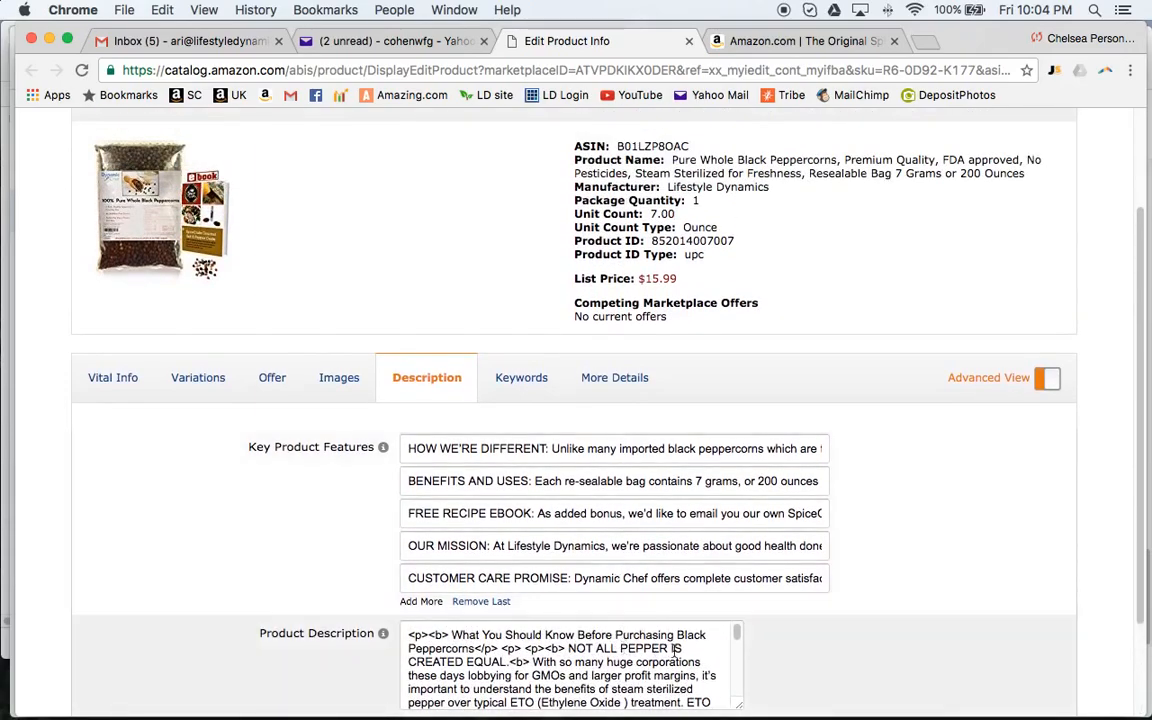
{"action": "scroll", "coordinate": [627, 645], "scroll_direction": "down", "scroll_amount": 10}
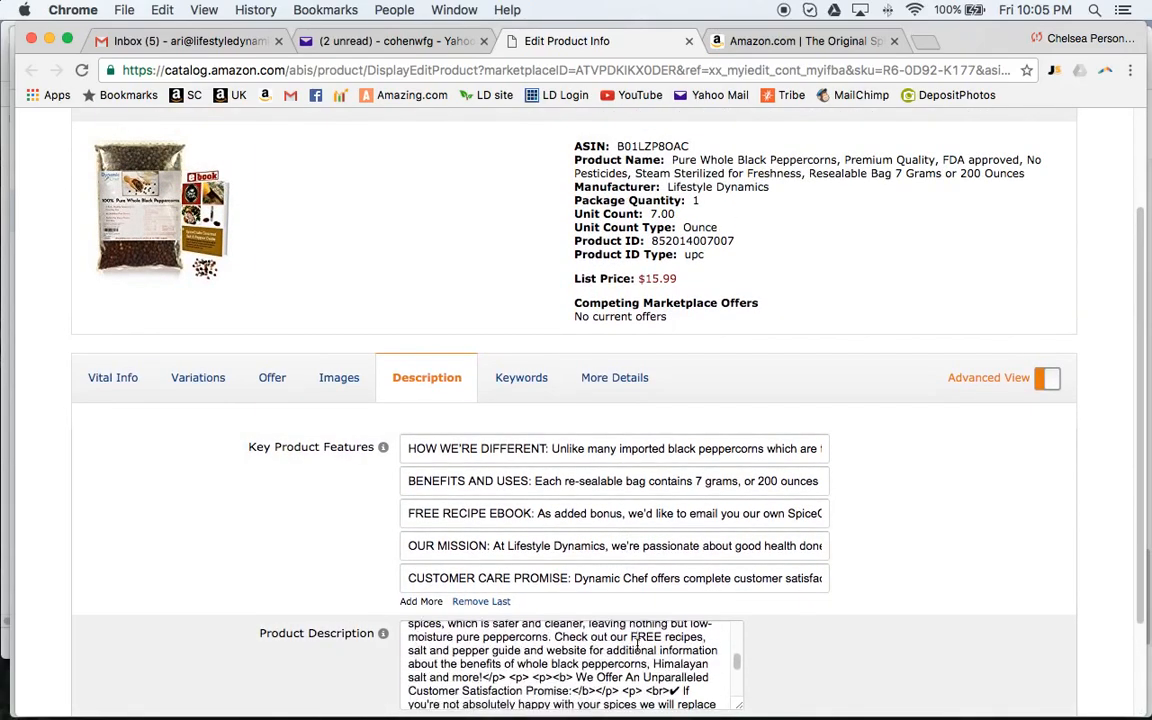
Switch to the spiralizer's Amazon page and examine how its formatted Product Description is displayed to shoppers.
{"action": "left_click", "coordinate": [770, 41]}
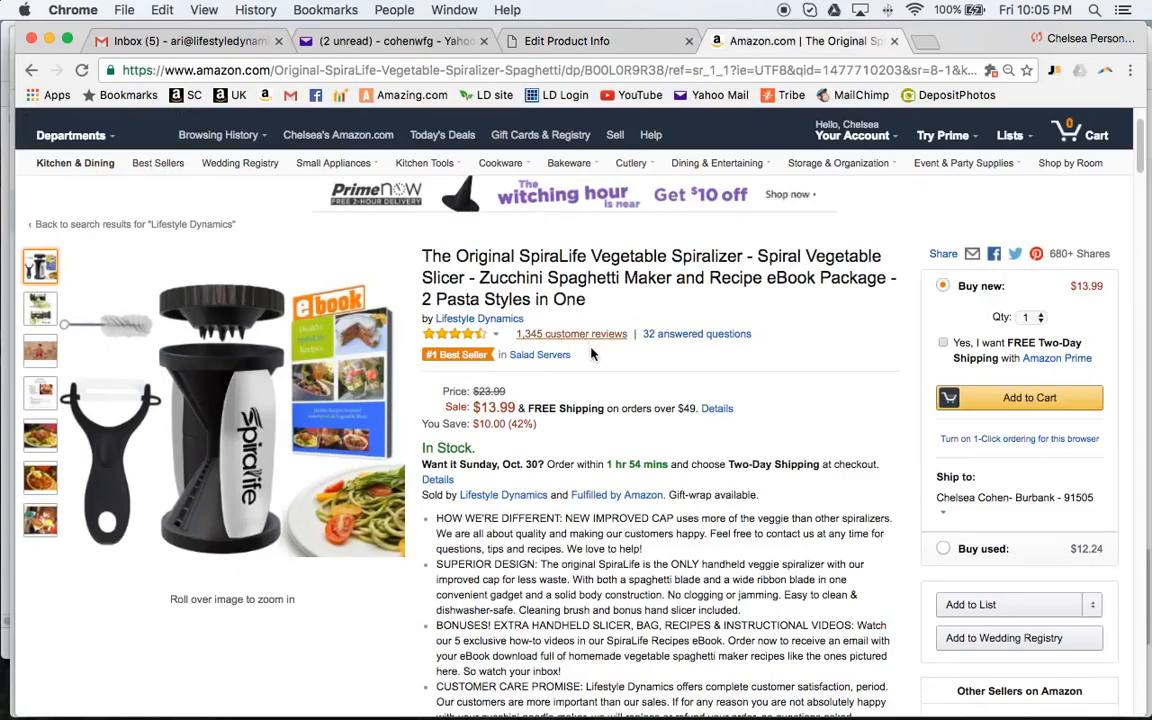
{"action": "scroll", "coordinate": [598, 385], "scroll_direction": "down", "scroll_amount": 5}
{"action": "scroll", "coordinate": [598, 385], "scroll_direction": "down", "scroll_amount": 15}
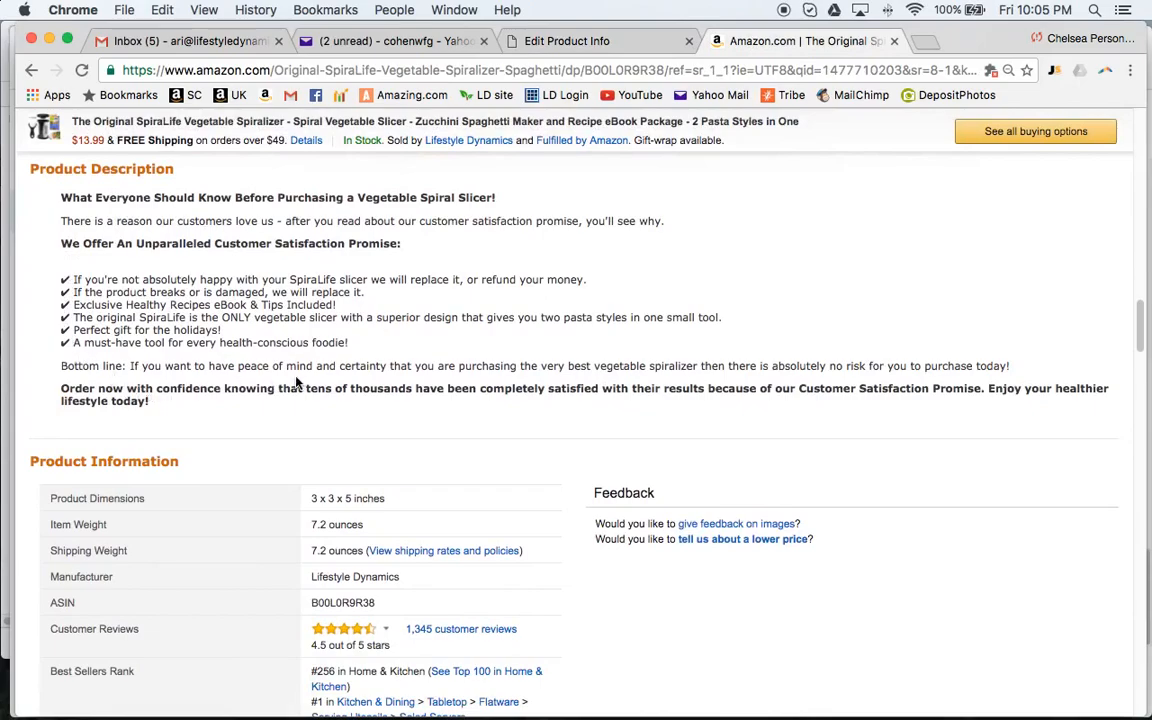
Return to the peppercorns listing and examine its Keywords section, including the Search Terms and Subject Matter.
{"action": "left_click", "coordinate": [541, 40]}
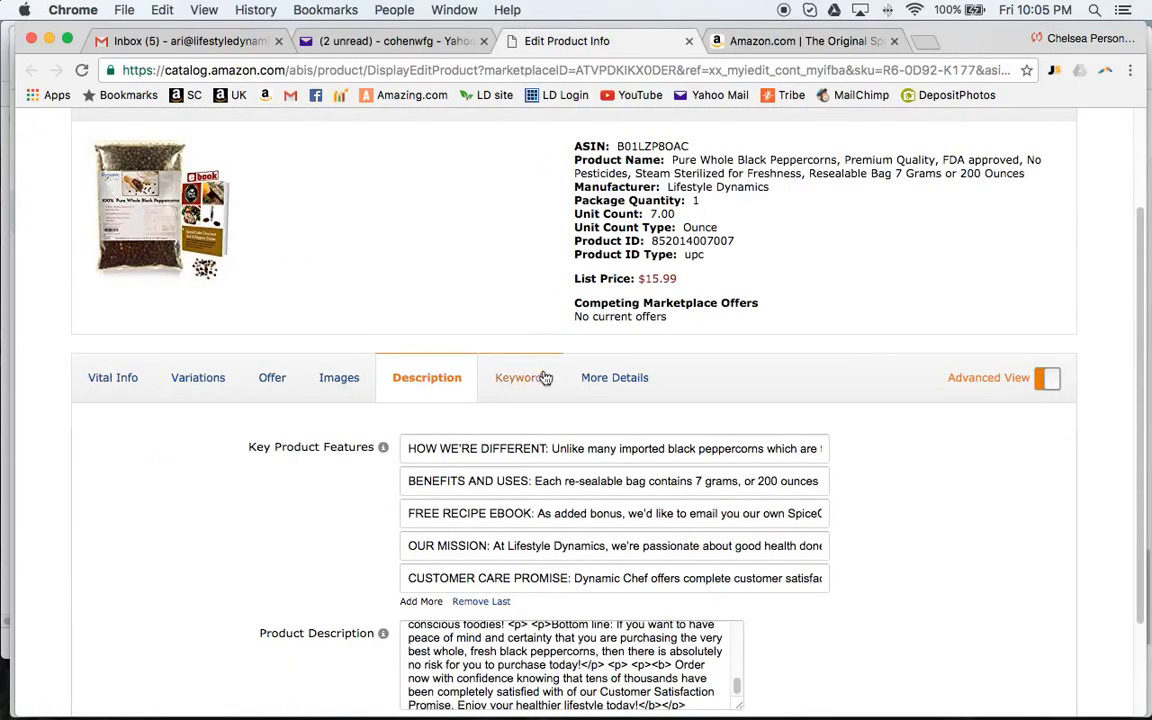
{"action": "scroll", "coordinate": [483, 560], "scroll_direction": "down", "scroll_amount": 2}
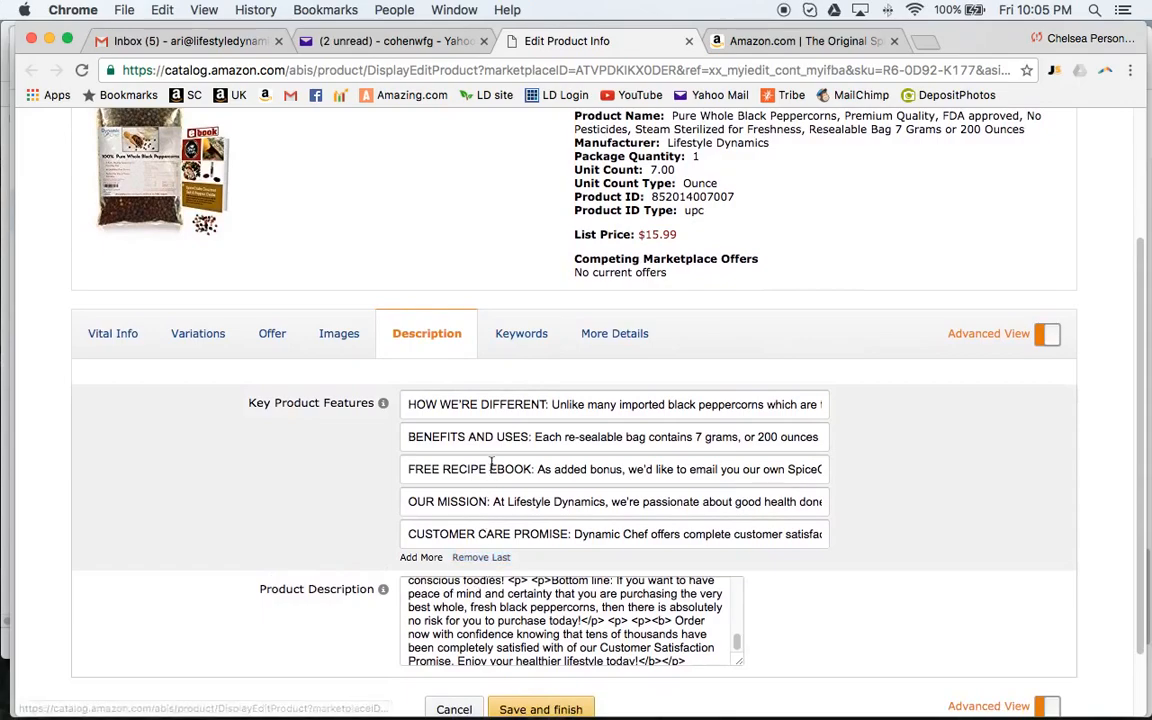
{"action": "left_click", "coordinate": [518, 332]}
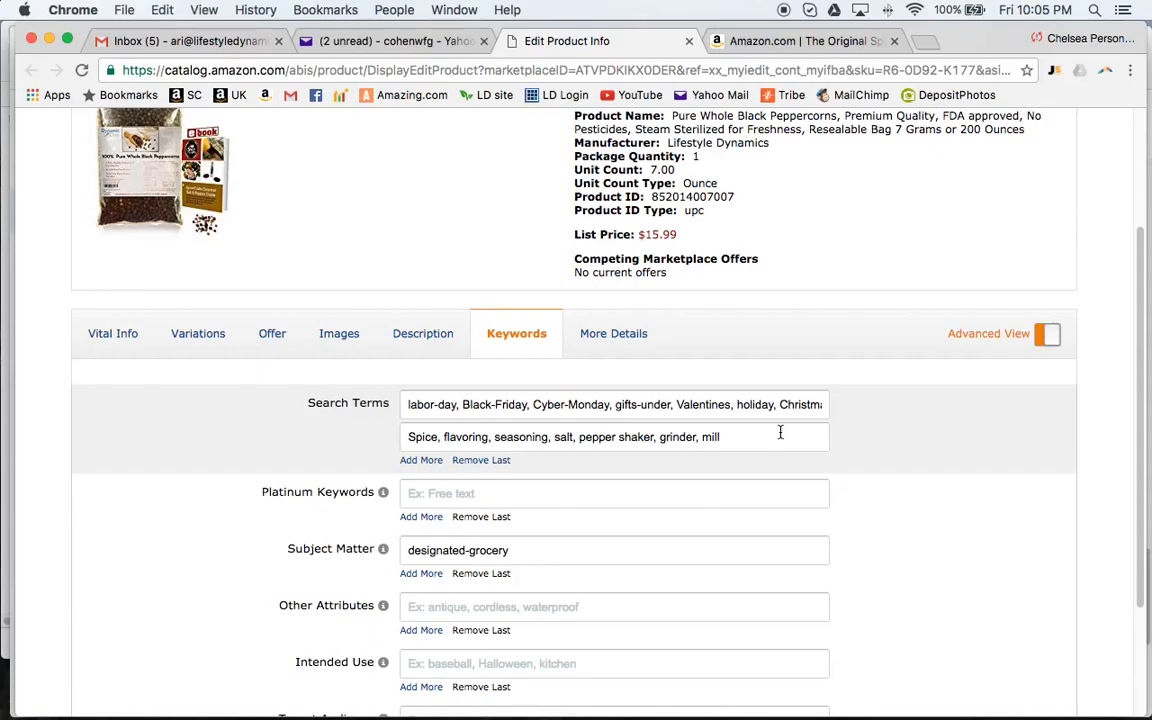
Examine the second Search Terms entry in the peppercorns listing's Keywords section.
{"action": "scroll", "coordinate": [780, 432], "scroll_direction": "down", "scroll_amount": 1}
{"action": "left_click_drag", "start_coordinate": [420, 424], "coordinate": [746, 427]}
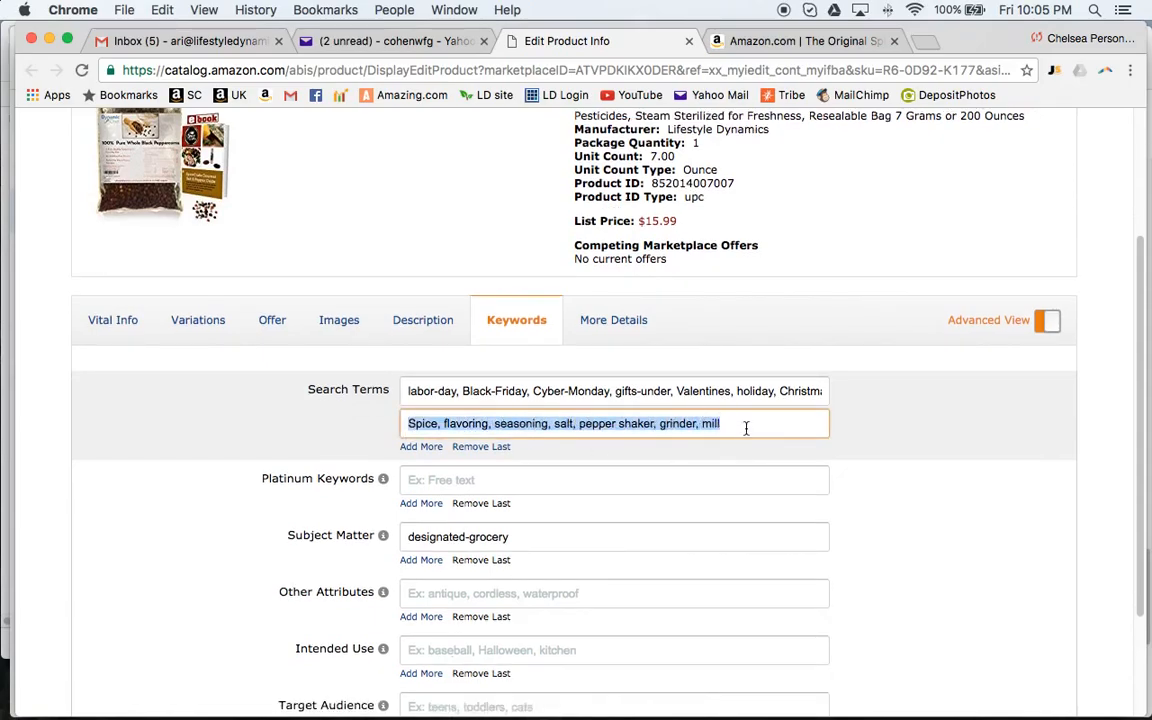
{"action": "left_click", "coordinate": [746, 427]}
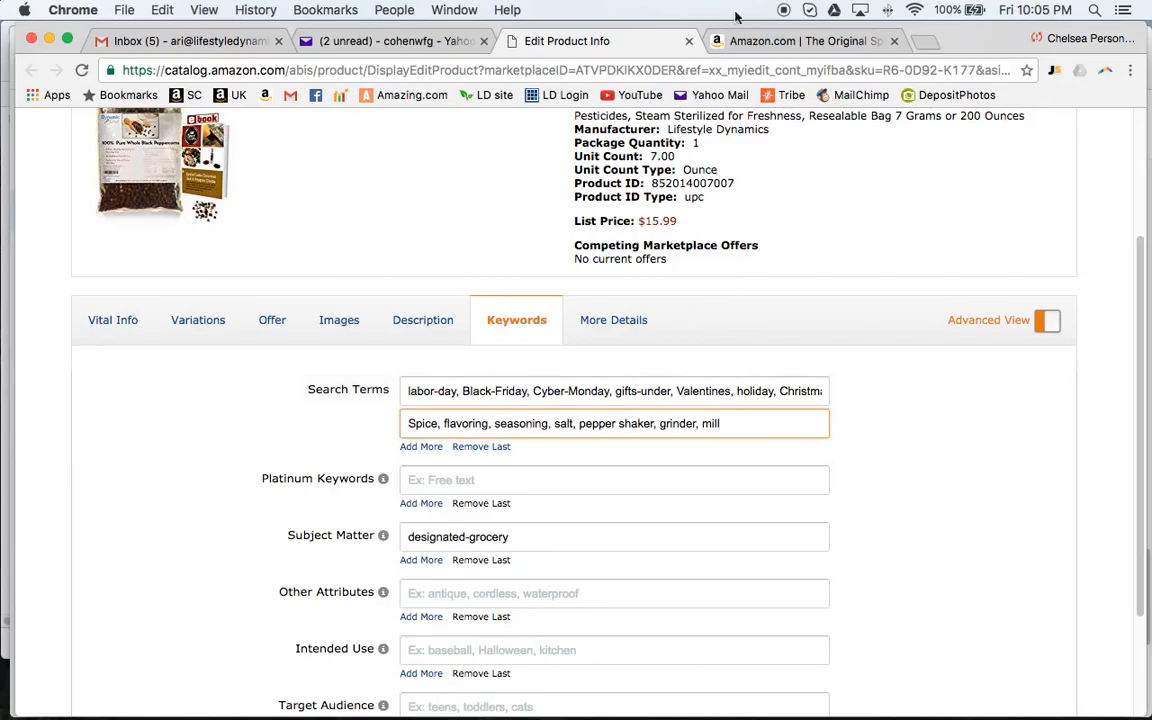
Switch to the spiralizer's Amazon page and enter "Magnet" in the product search to view its keyword suggestions.
{"action": "left_click", "coordinate": [783, 44]}
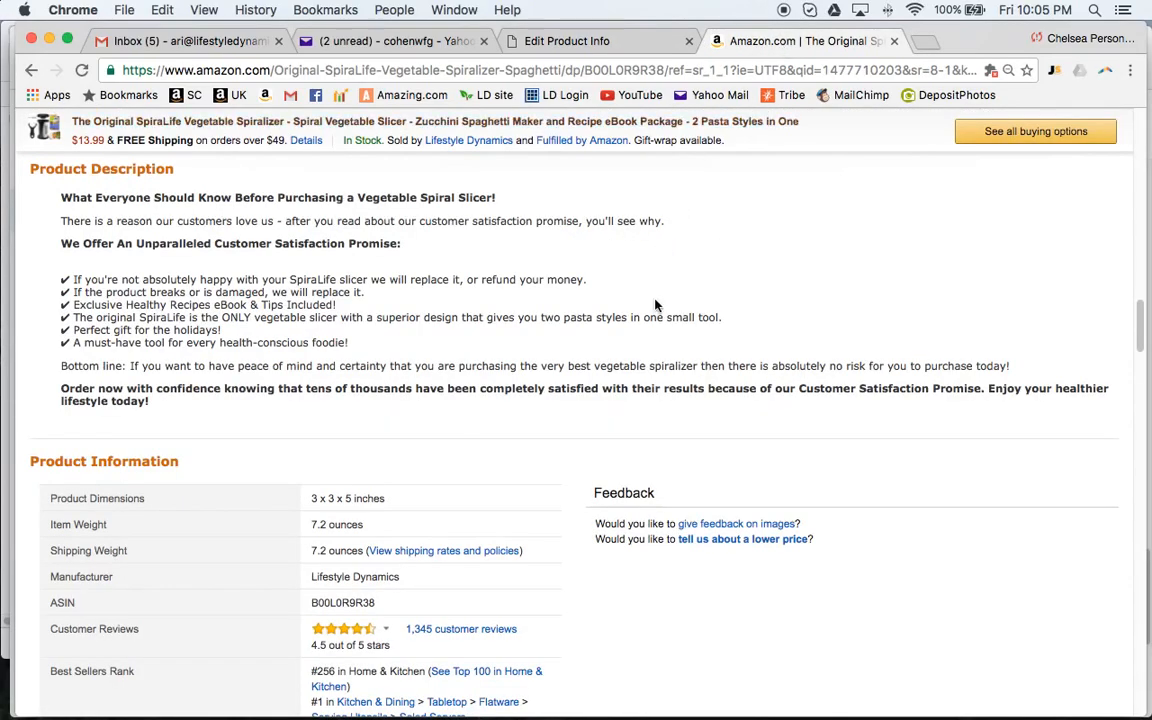
{"action": "scroll", "coordinate": [658, 302], "scroll_direction": "up", "scroll_amount": 20}
{"action": "scroll", "coordinate": [658, 302], "scroll_direction": "down", "scroll_amount": 1}
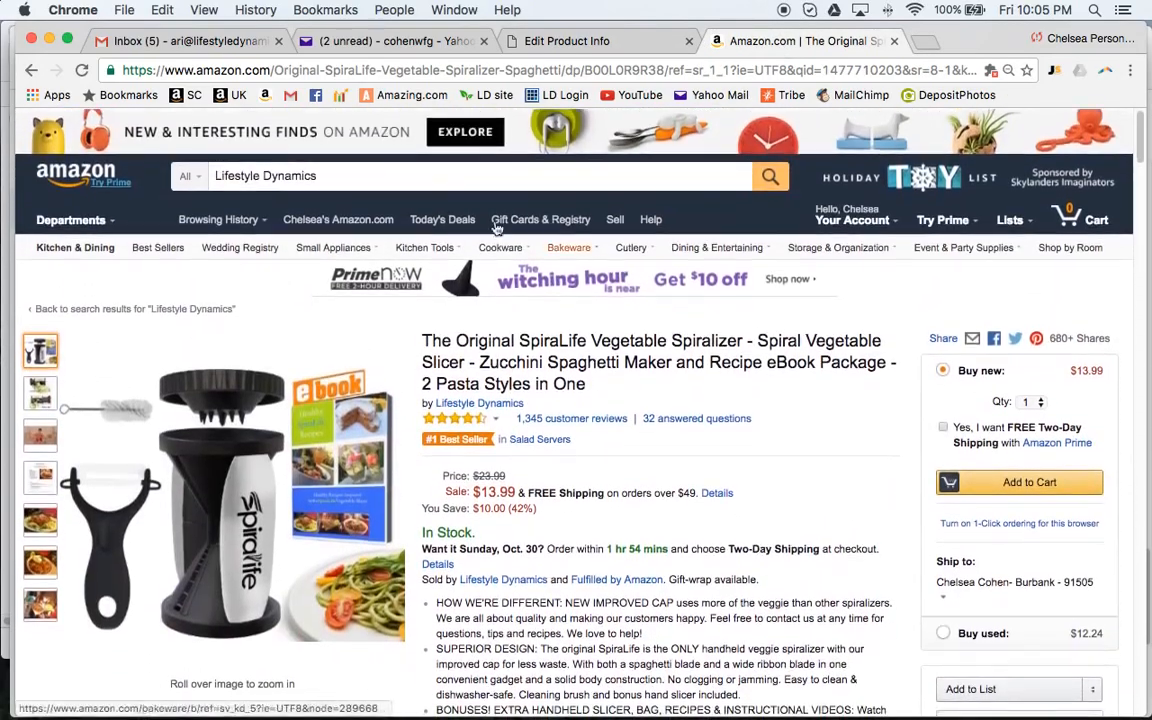
{"action": "left_click_drag", "start_coordinate": [320, 176], "coordinate": [200, 176]}
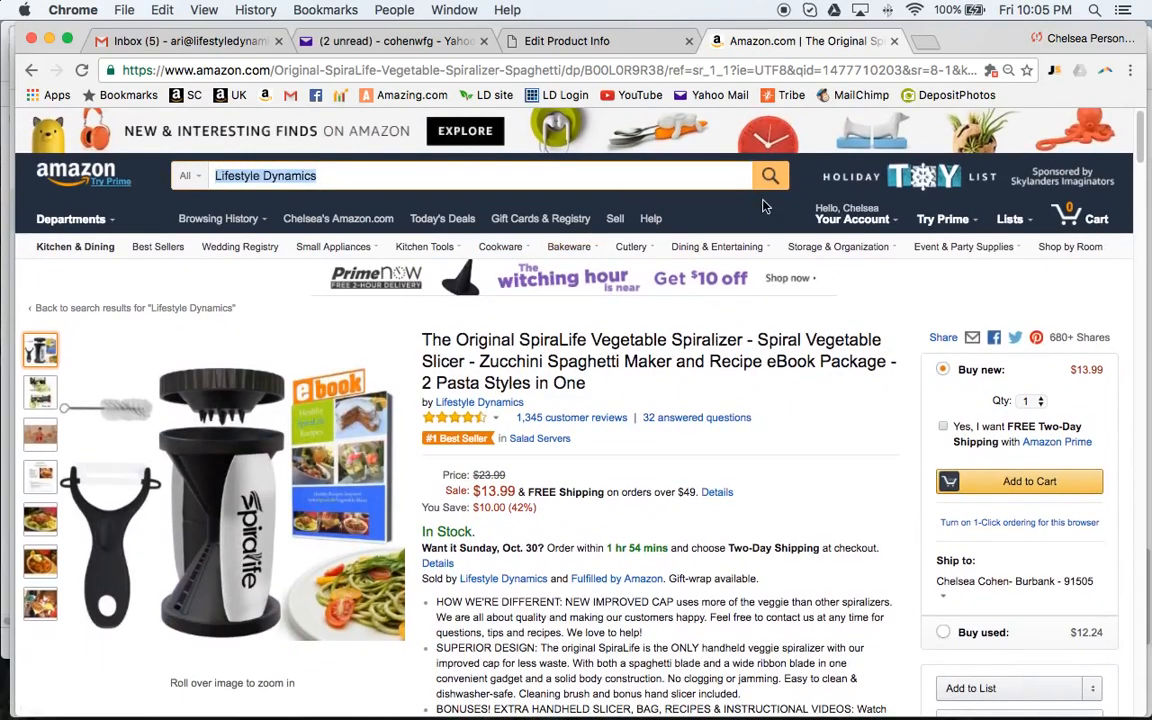
{"action": "type", "text": "Magnet"}
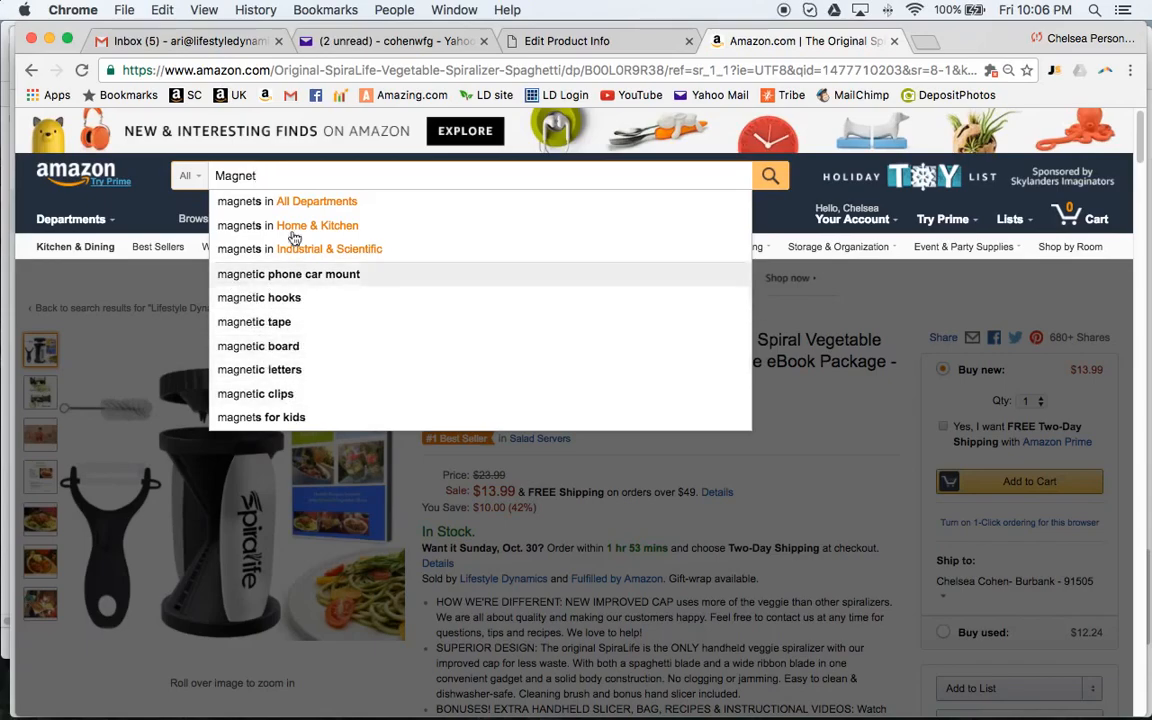
Return to the peppercorns listing and review the second Search Terms entry and the remaining Keywords fields.
{"action": "left_click", "coordinate": [545, 40]}
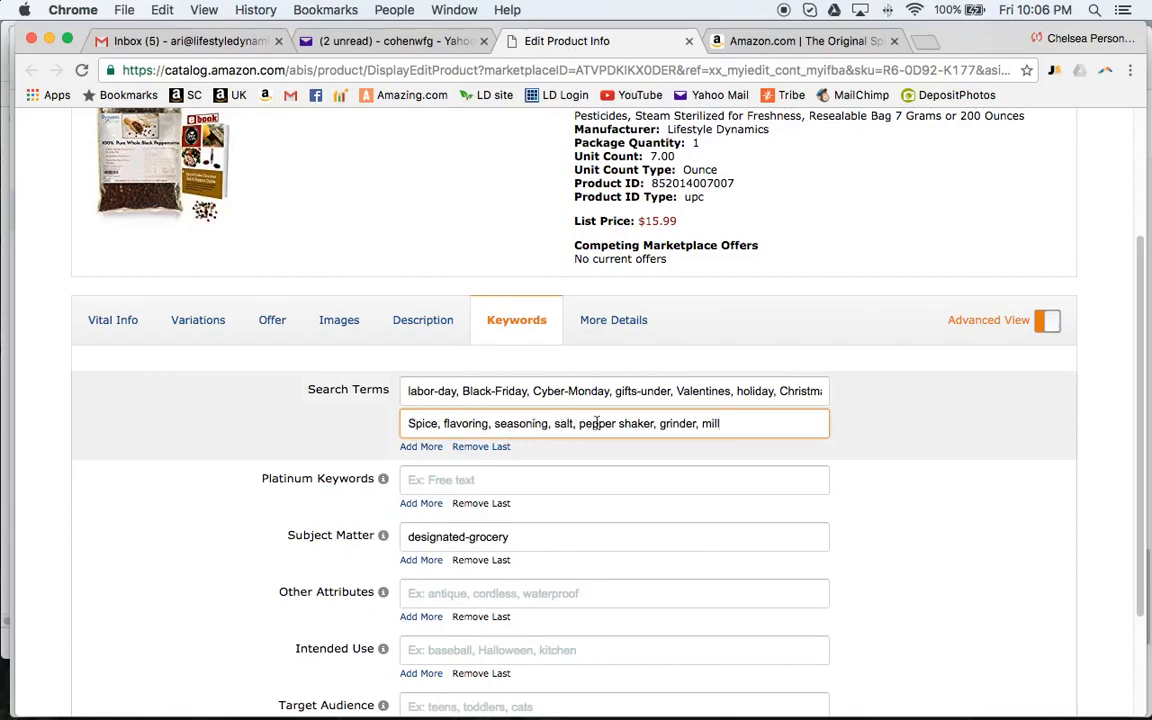
{"action": "left_click_drag", "start_coordinate": [615, 421], "coordinate": [582, 424]}
{"action": "left_click", "coordinate": [722, 422]}
{"action": "scroll", "coordinate": [609, 415], "scroll_direction": "down", "scroll_amount": 3}
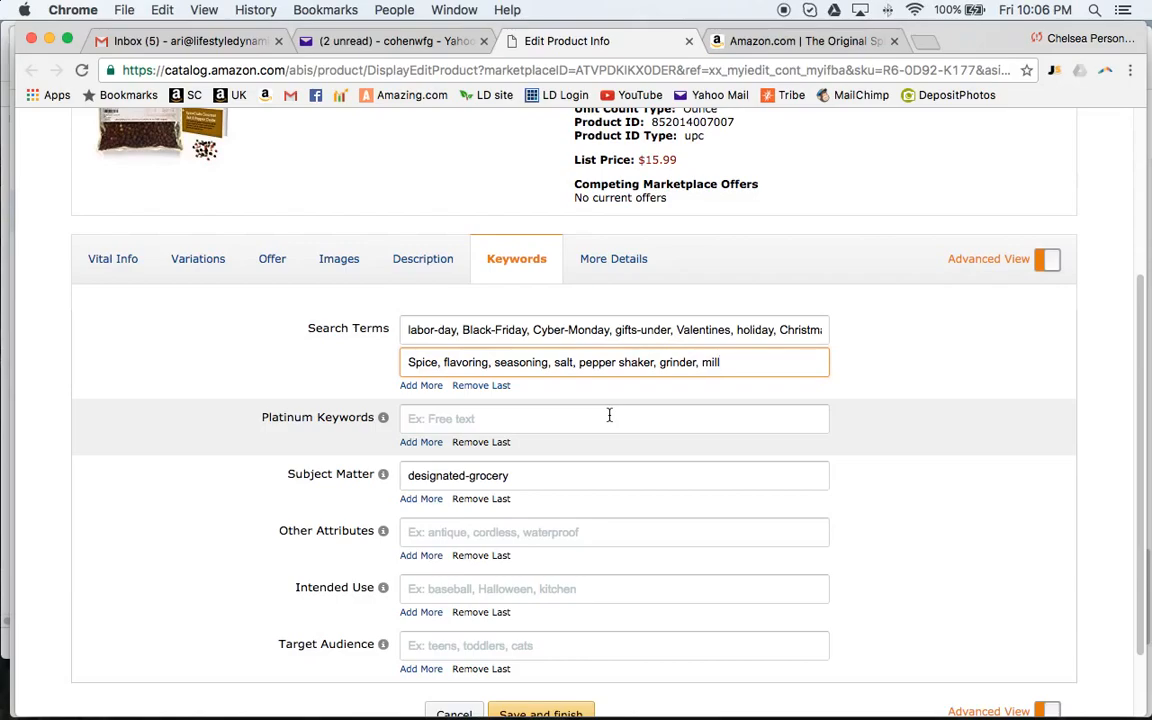
{"action": "scroll", "coordinate": [609, 415], "scroll_direction": "down", "scroll_amount": 2}
{"action": "scroll", "coordinate": [609, 415], "scroll_direction": "down", "scroll_amount": 3}
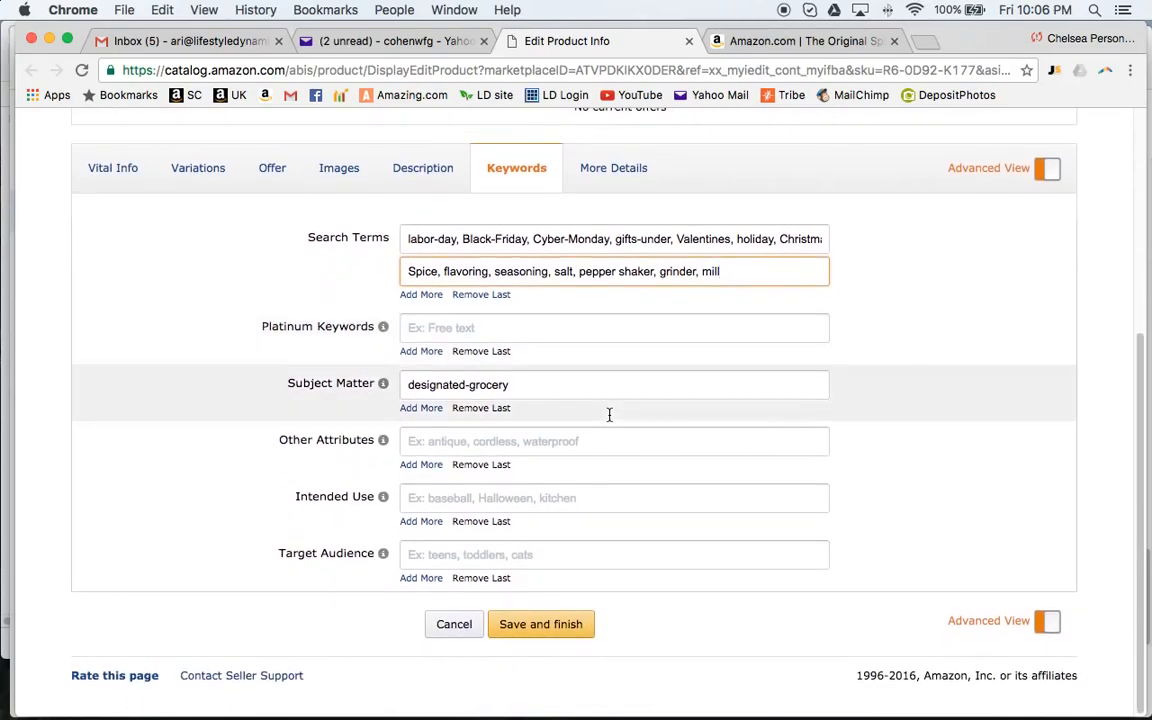
{"action": "scroll", "coordinate": [609, 415], "scroll_direction": "up", "scroll_amount": 3}
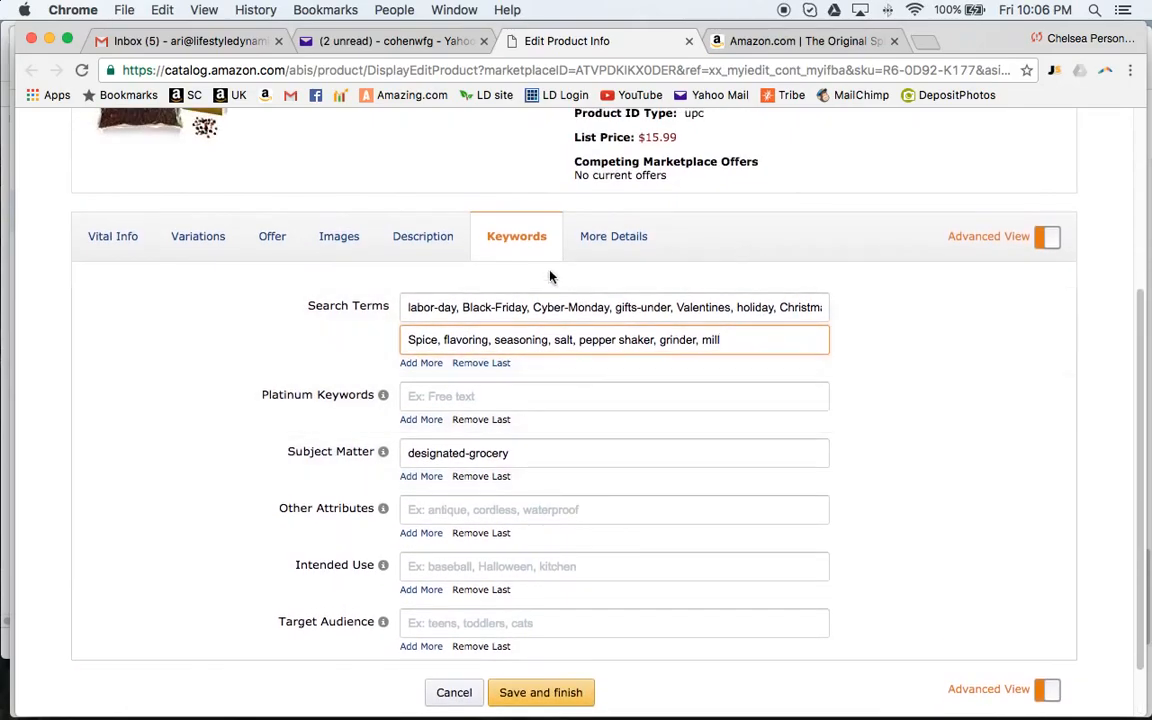
Examine the More Details section of the peppercorns listing, including its weight, category and package dimension fields.
{"action": "left_click", "coordinate": [612, 237]}
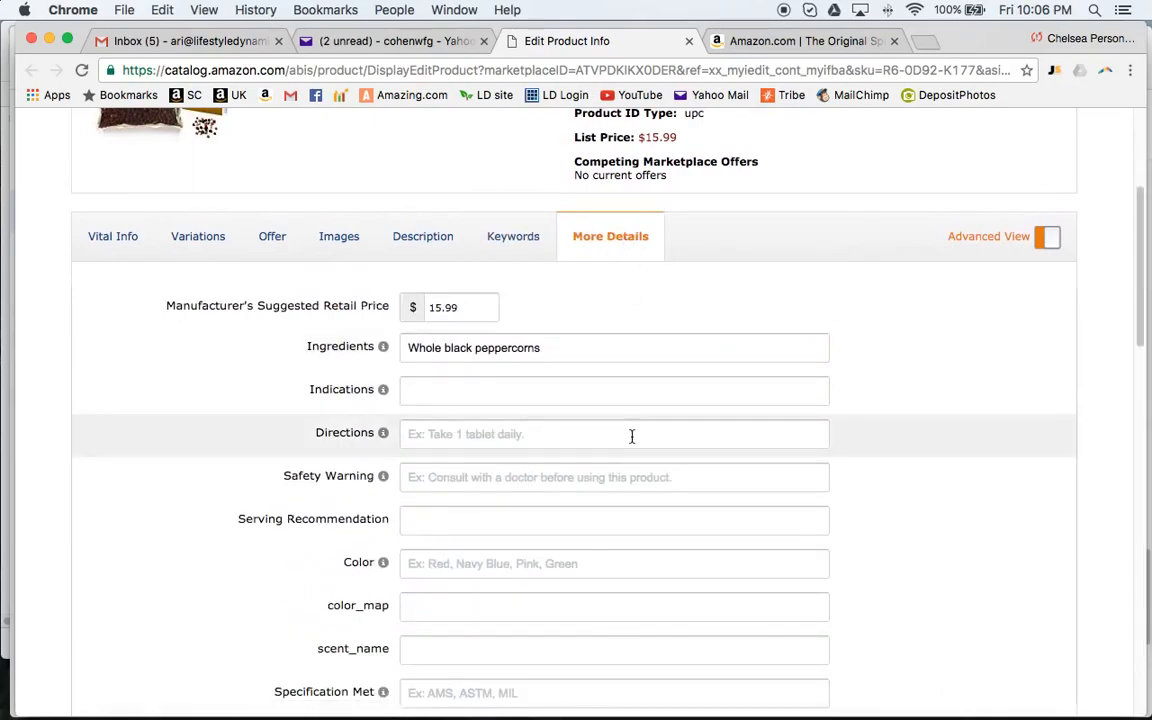
{"action": "scroll", "coordinate": [631, 437], "scroll_direction": "down", "scroll_amount": 10}
{"action": "scroll", "coordinate": [631, 437], "scroll_direction": "down", "scroll_amount": 7}
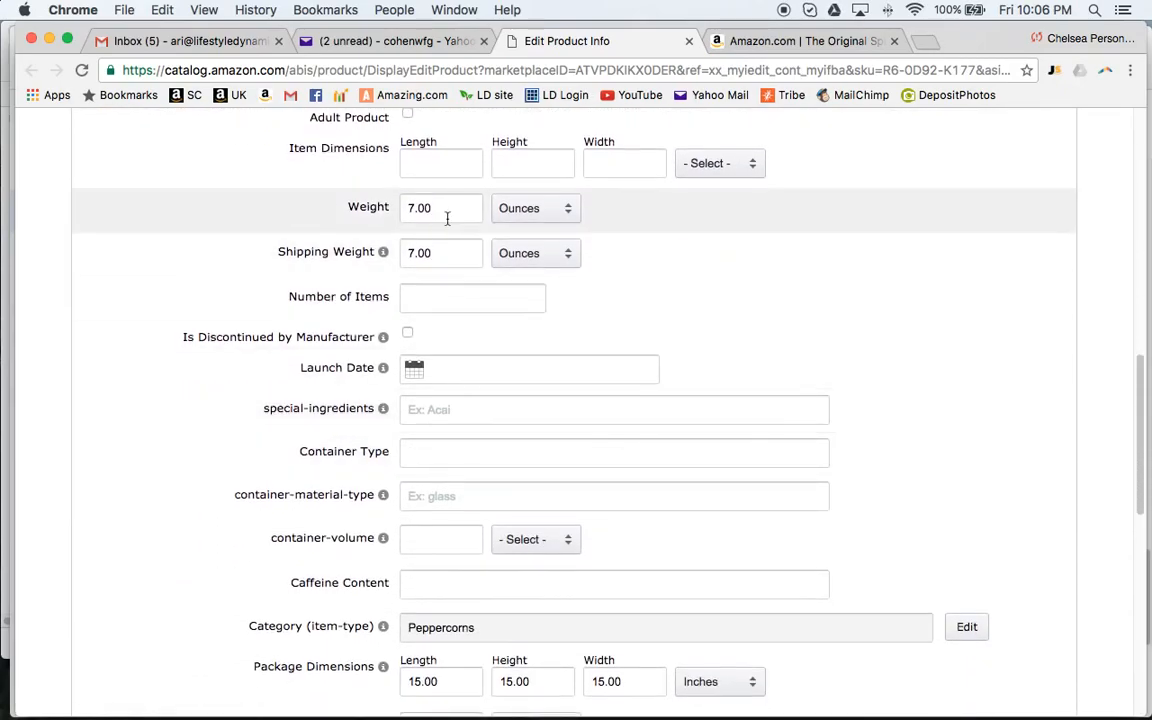
{"action": "scroll", "coordinate": [540, 460], "scroll_direction": "down", "scroll_amount": 2}
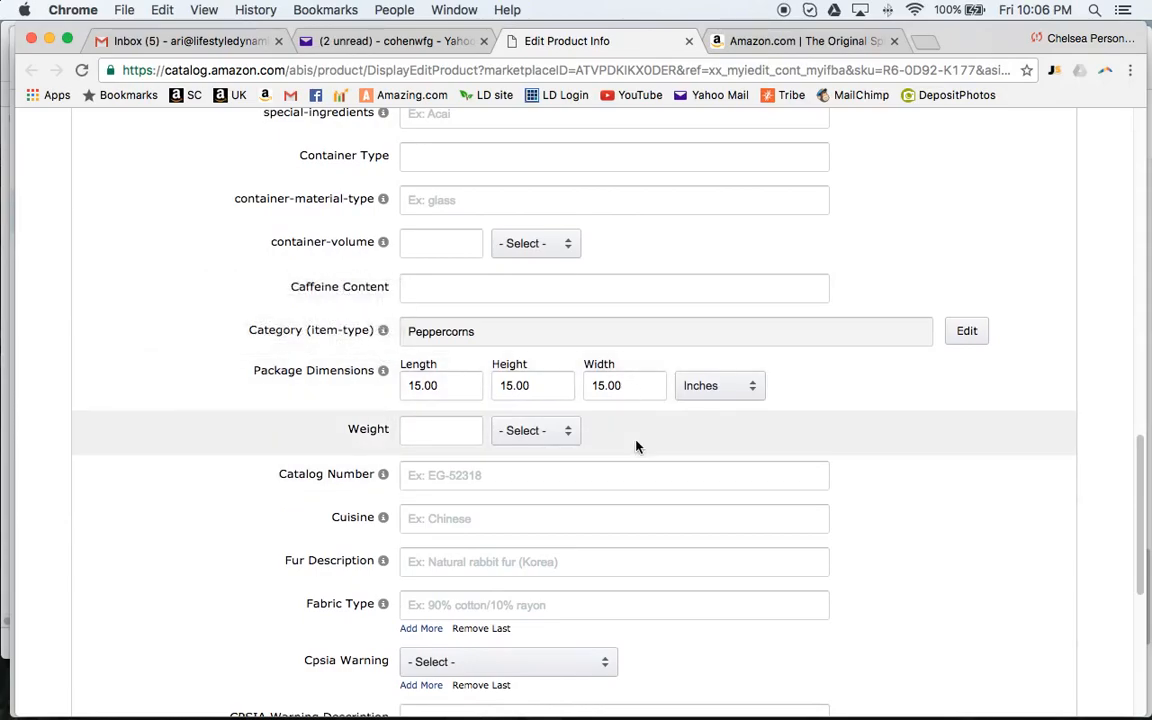
{"action": "scroll", "coordinate": [638, 445], "scroll_direction": "down", "scroll_amount": 8}
{"action": "scroll", "coordinate": [660, 400], "scroll_direction": "up", "scroll_amount": 8}
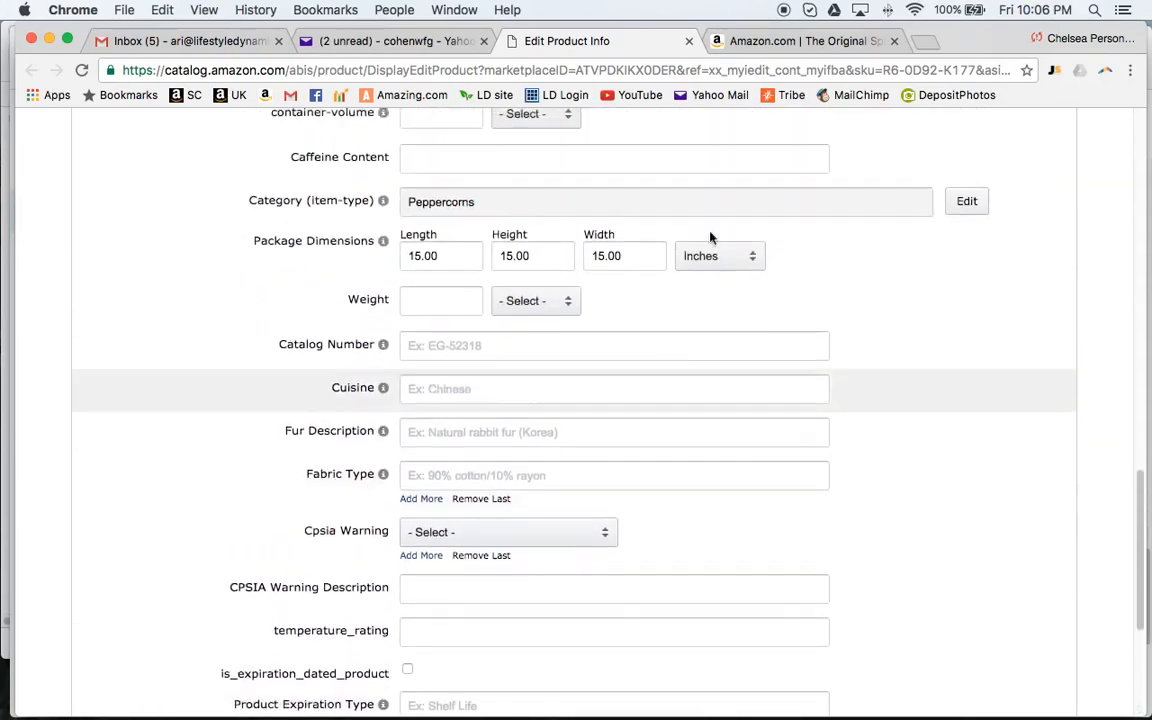
Switch to the spiralizer's Amazon page and examine how its Product Information shows dimensions and weight.
{"action": "left_click", "coordinate": [815, 41]}
{"action": "scroll", "coordinate": [618, 528], "scroll_direction": "down", "scroll_amount": 20}
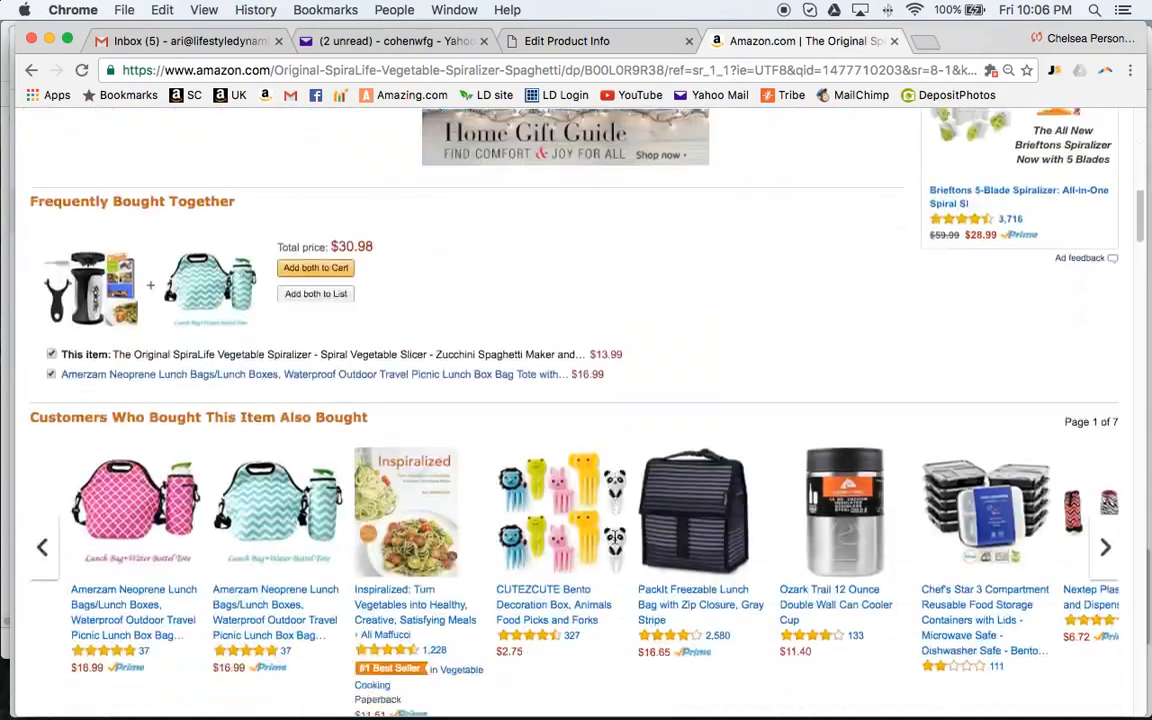
{"action": "scroll", "coordinate": [615, 542], "scroll_direction": "down", "scroll_amount": 10}
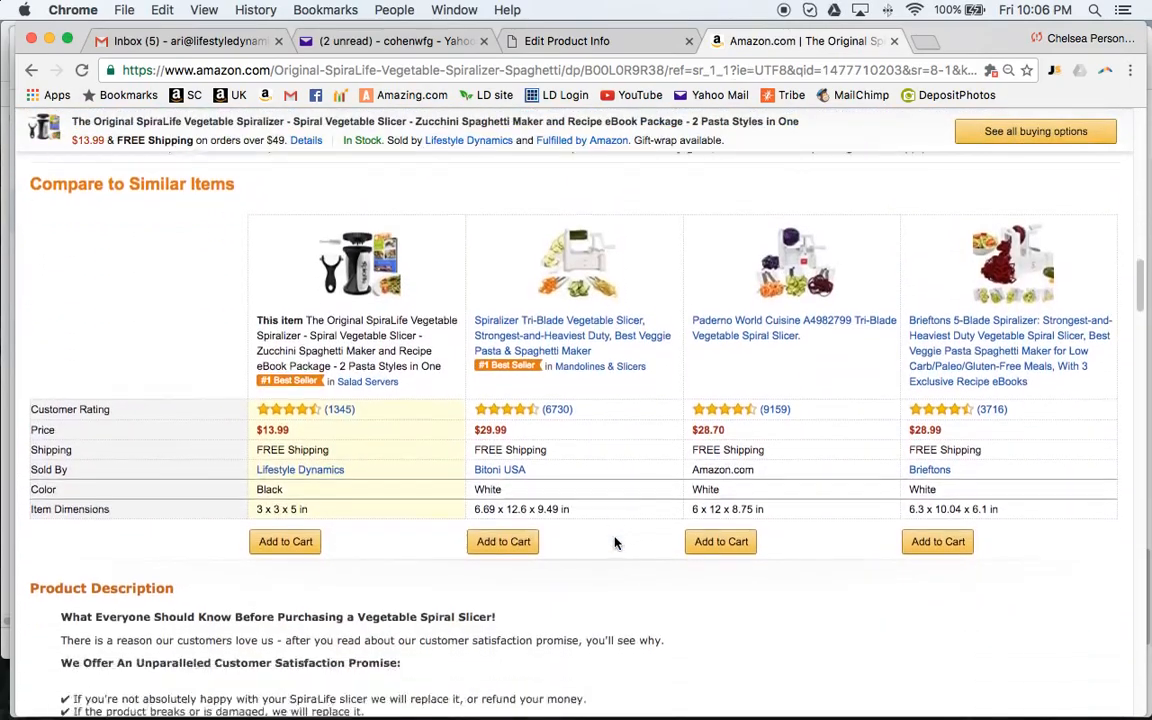
{"action": "scroll", "coordinate": [615, 538], "scroll_direction": "down", "scroll_amount": 8}
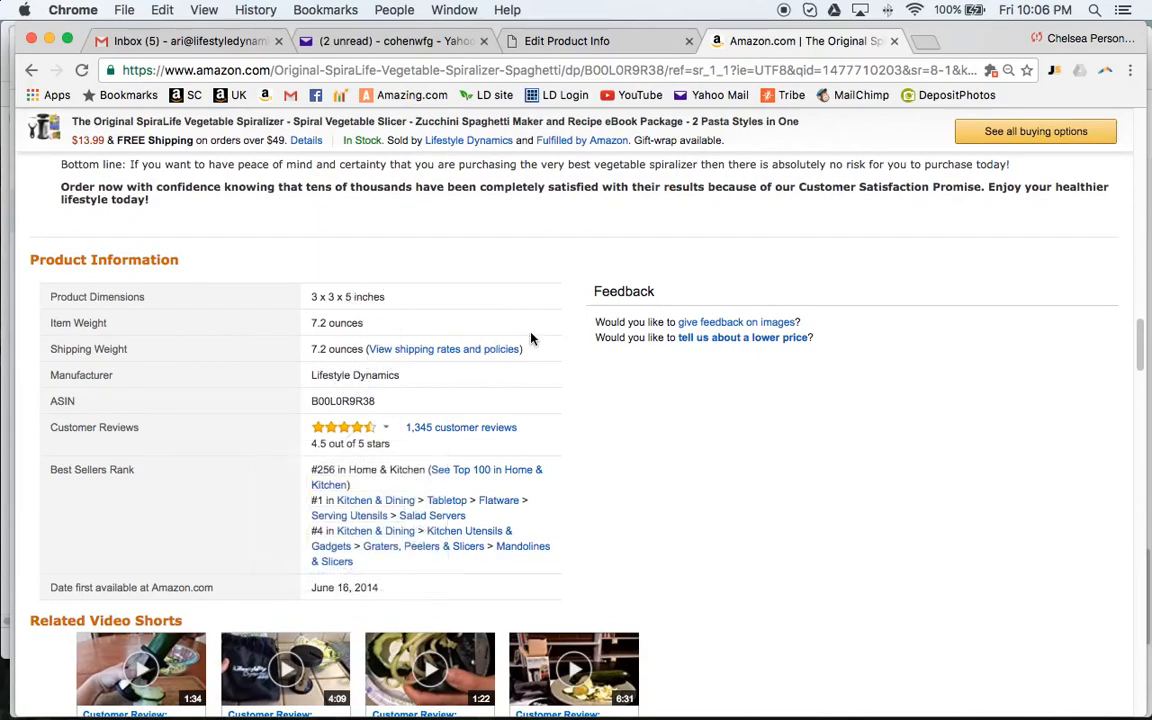
Return to the peppercorns listing and recheck the Vital Info fields, including the length limit hint for the Brand Name.
{"action": "left_click", "coordinate": [533, 48]}
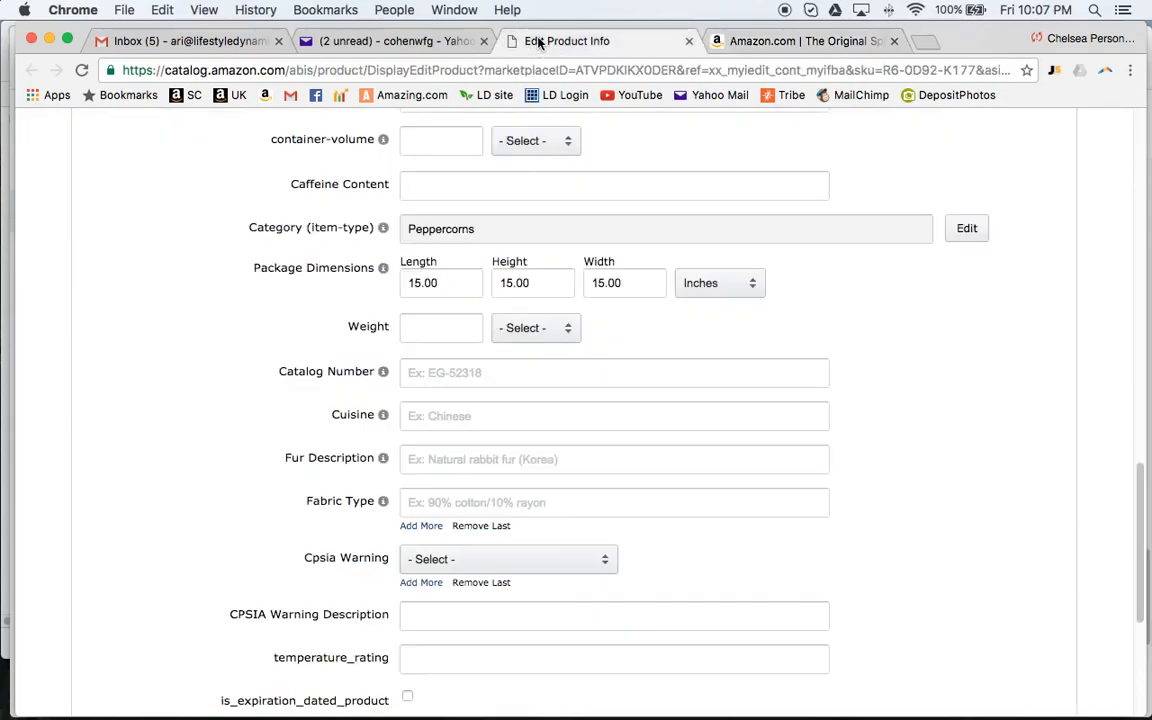
{"action": "scroll", "coordinate": [619, 436], "scroll_direction": "up", "scroll_amount": 15}
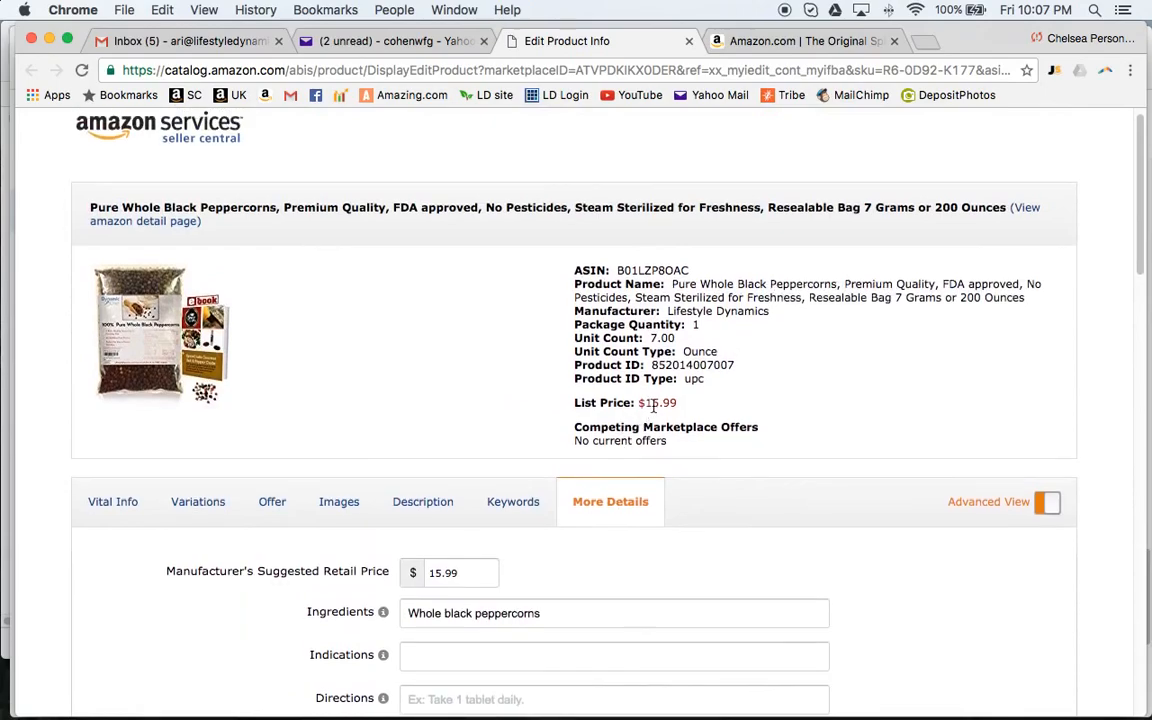
{"action": "left_click", "coordinate": [113, 500]}
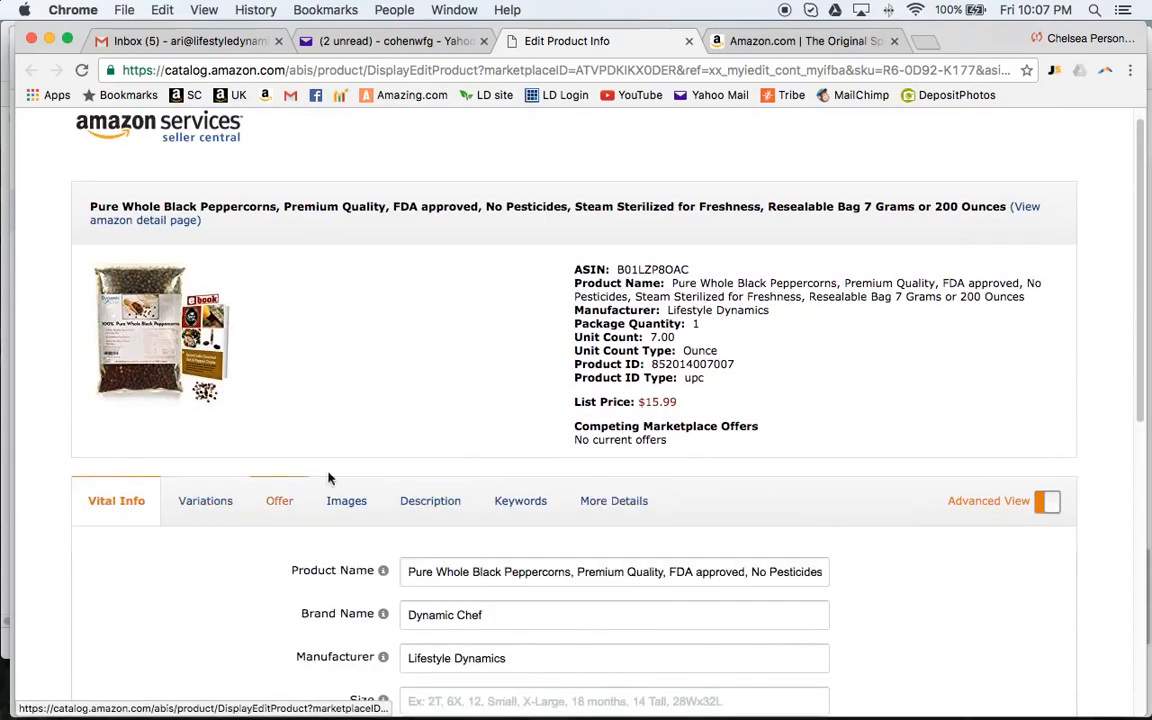
{"action": "scroll", "coordinate": [445, 415], "scroll_direction": "down", "scroll_amount": 5}
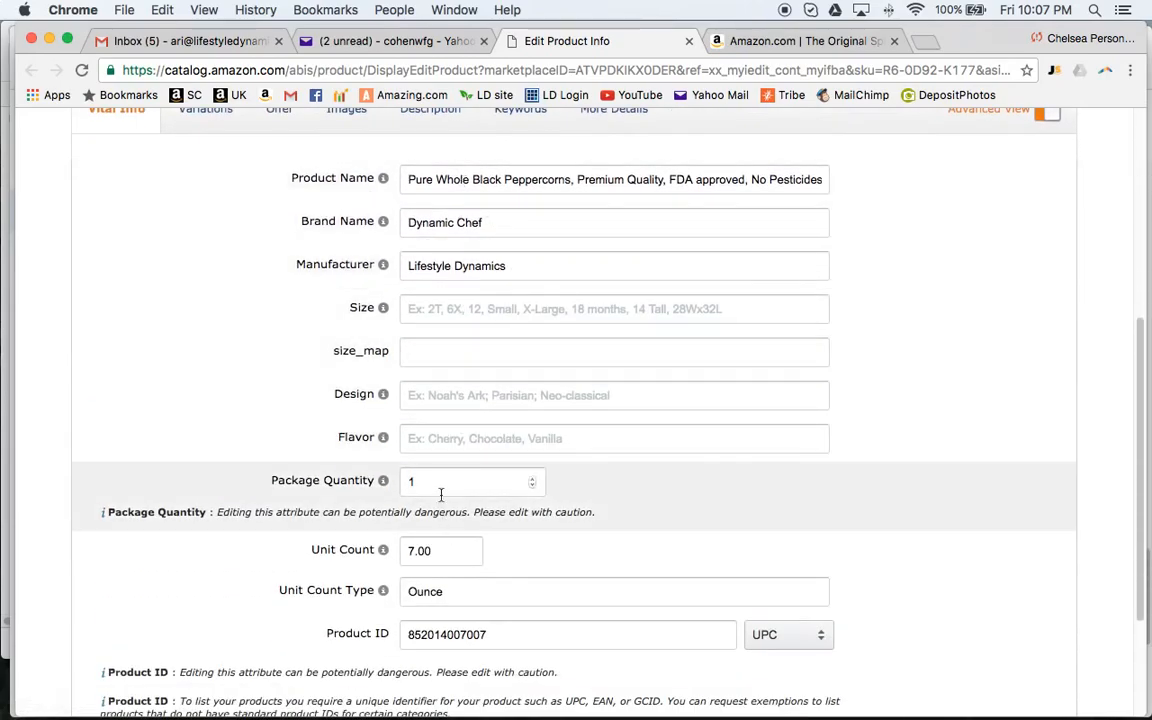
{"action": "mouse_move", "coordinate": [380, 189]}
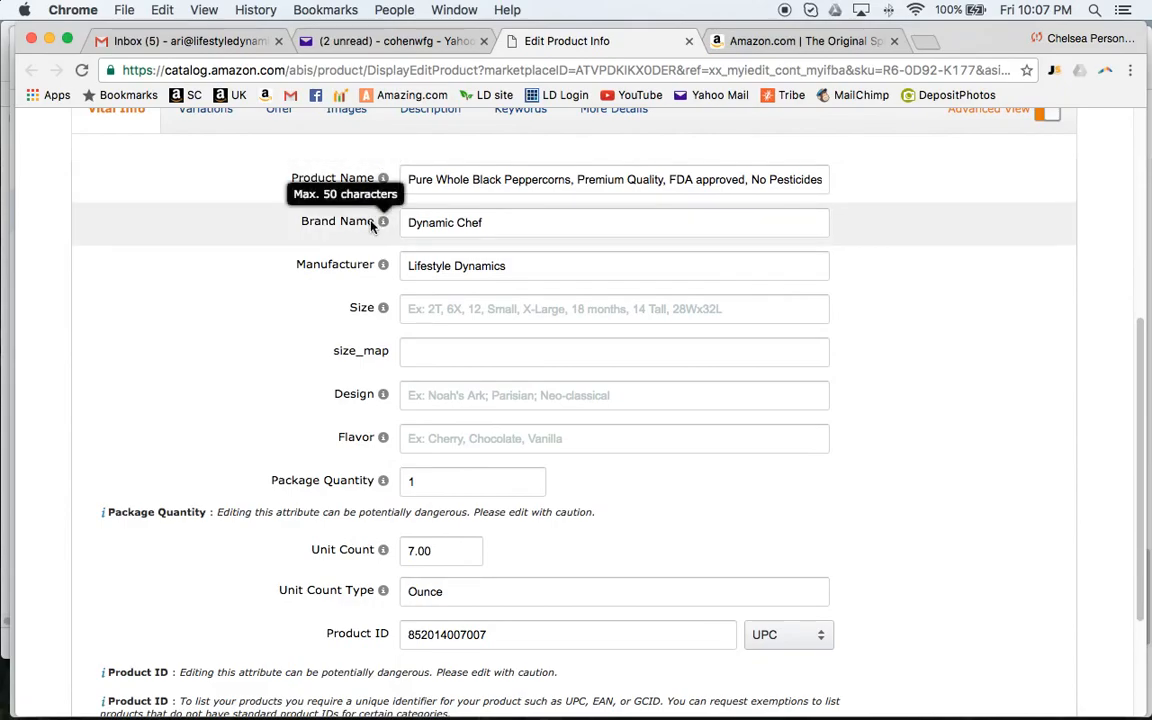
{"action": "mouse_move", "coordinate": [371, 267]}
{"action": "scroll", "coordinate": [442, 425], "scroll_direction": "down", "scroll_amount": 2}
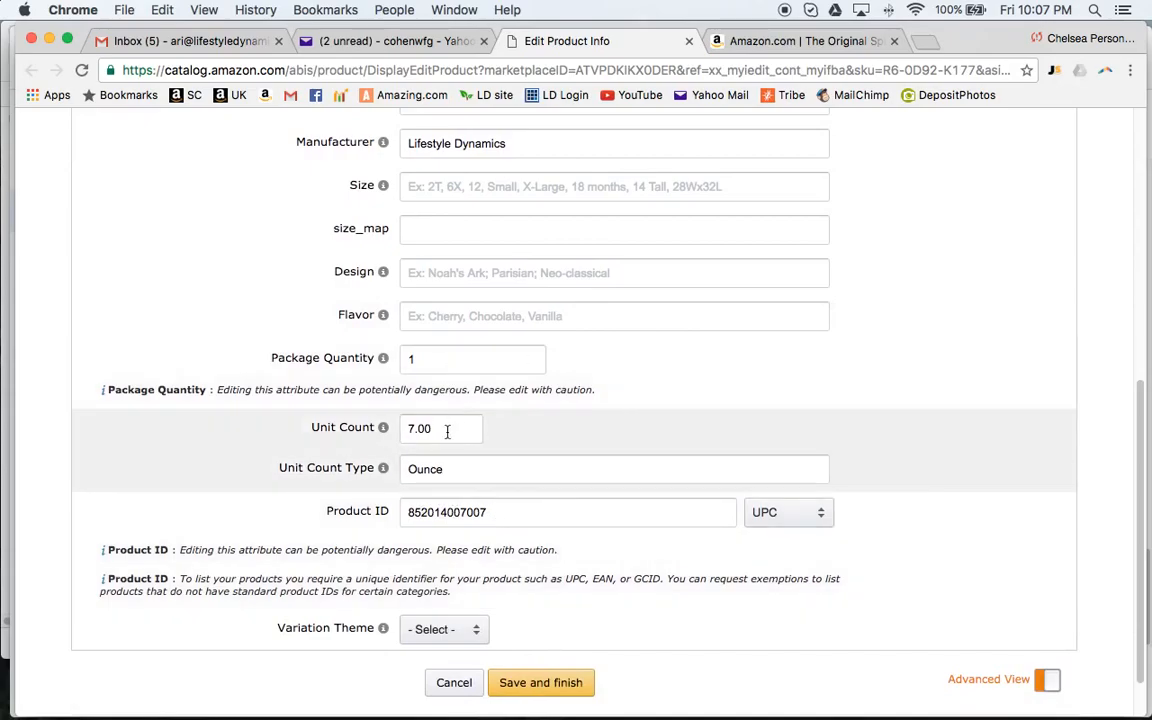
{"action": "scroll", "coordinate": [478, 468], "scroll_direction": "up", "scroll_amount": 3}
Recheck the peppercorns listing's Variations section and its Offer section with the price and sale date fields.
{"action": "left_click", "coordinate": [212, 148]}
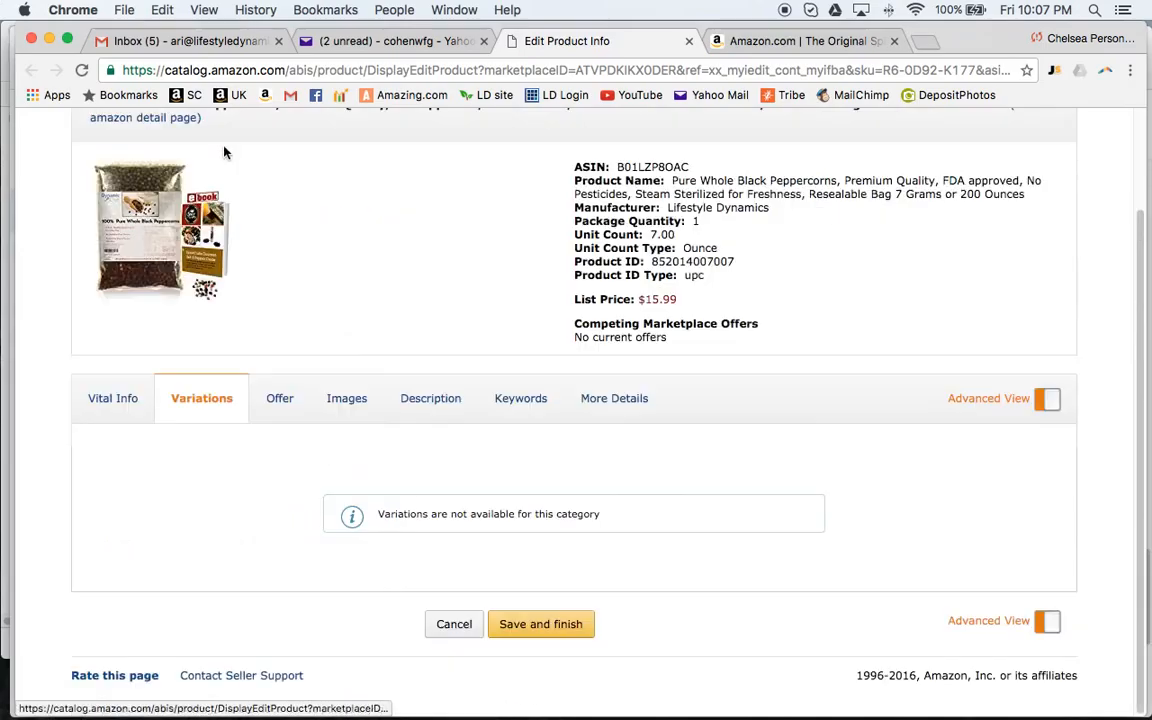
{"action": "left_click", "coordinate": [286, 401]}
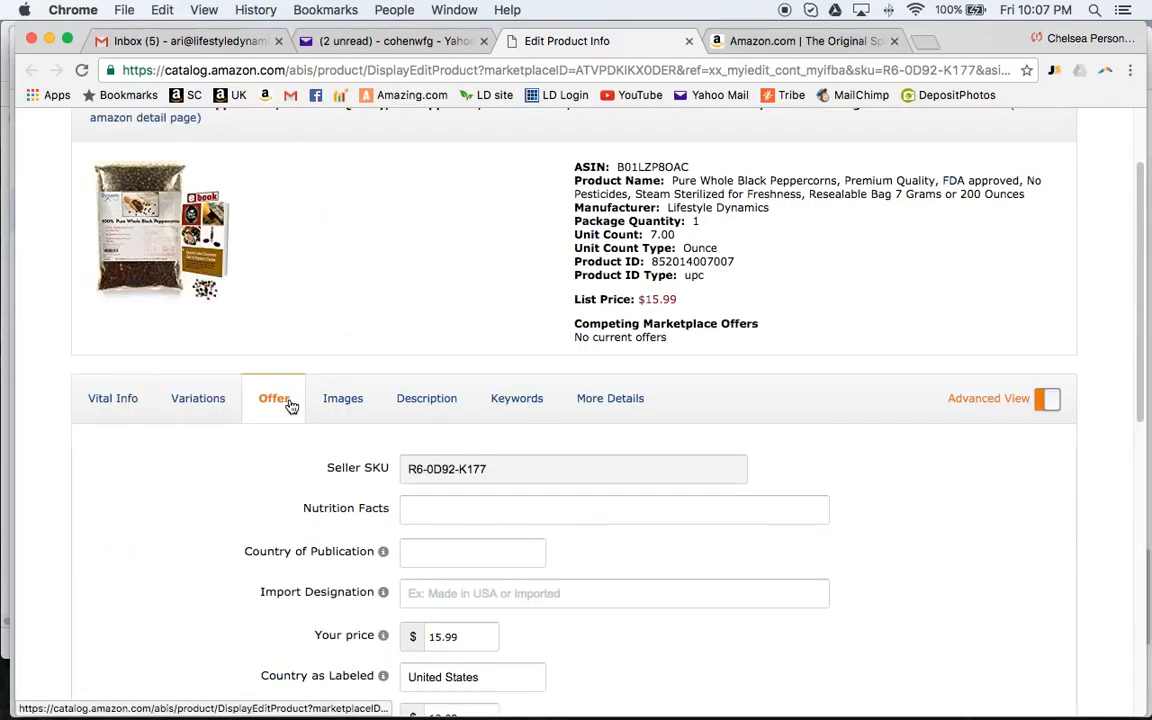
{"action": "scroll", "coordinate": [400, 430], "scroll_direction": "down", "scroll_amount": 5}
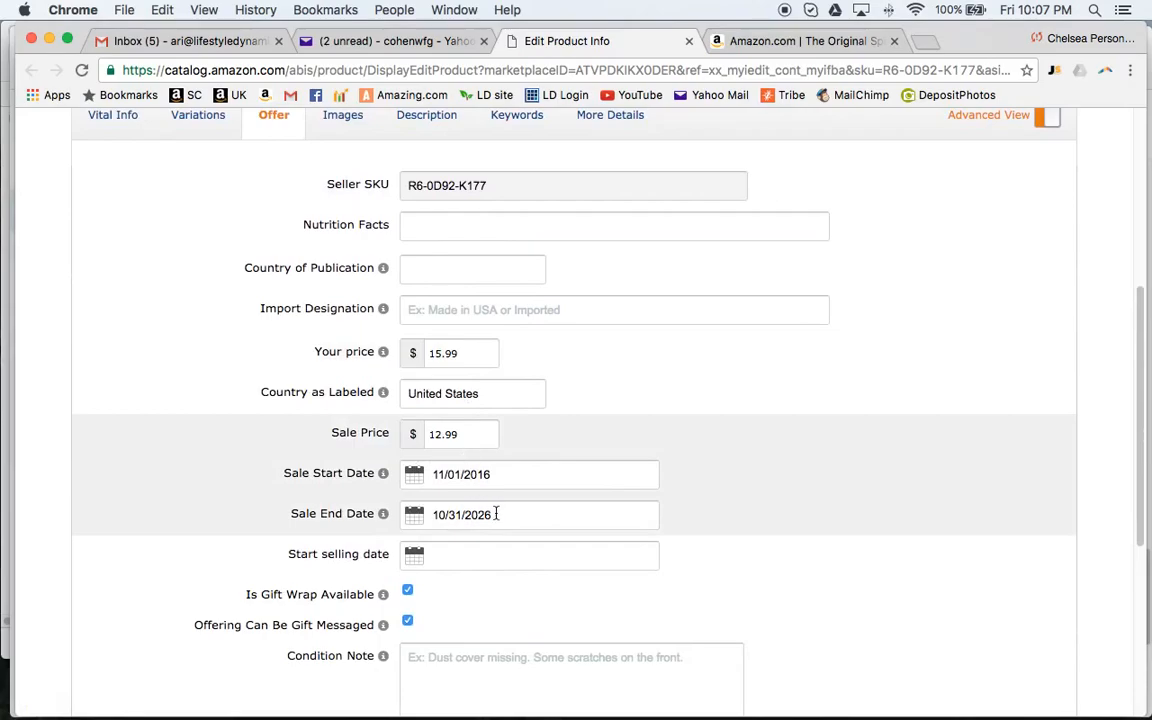
{"action": "scroll", "coordinate": [496, 500], "scroll_direction": "up", "scroll_amount": 1}
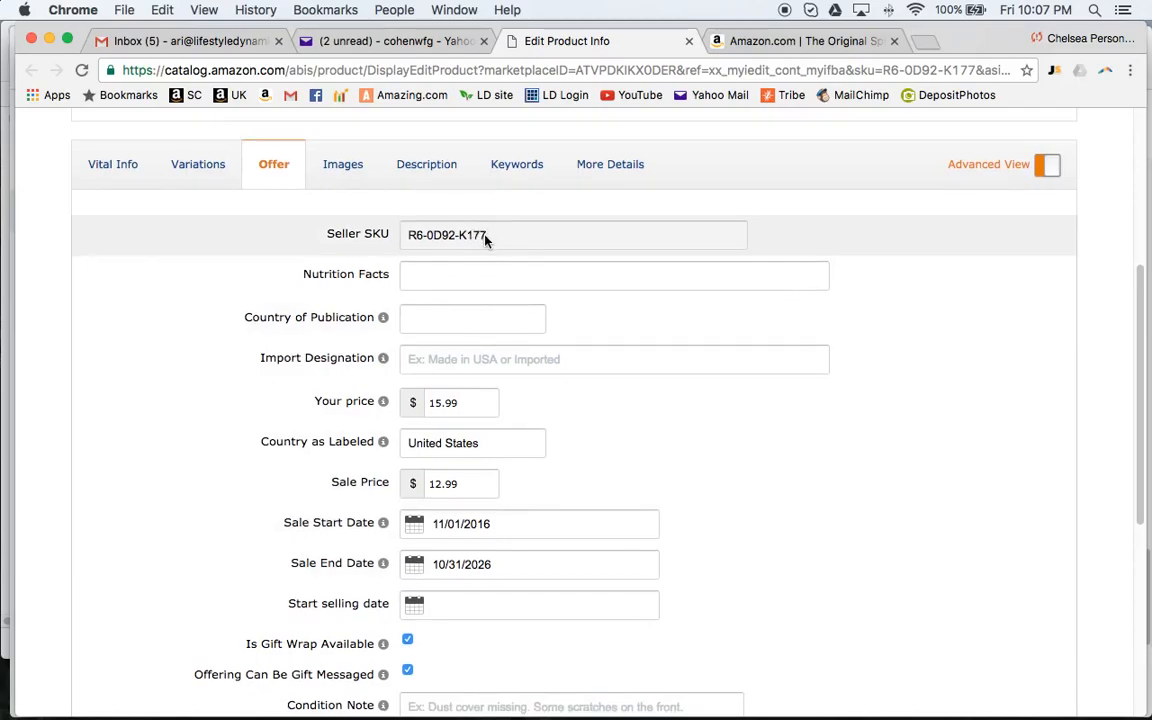
Review the Images, Description, Keywords and More Details sections of the peppercorns listing once more, through to the last field.
{"action": "left_click", "coordinate": [343, 166]}
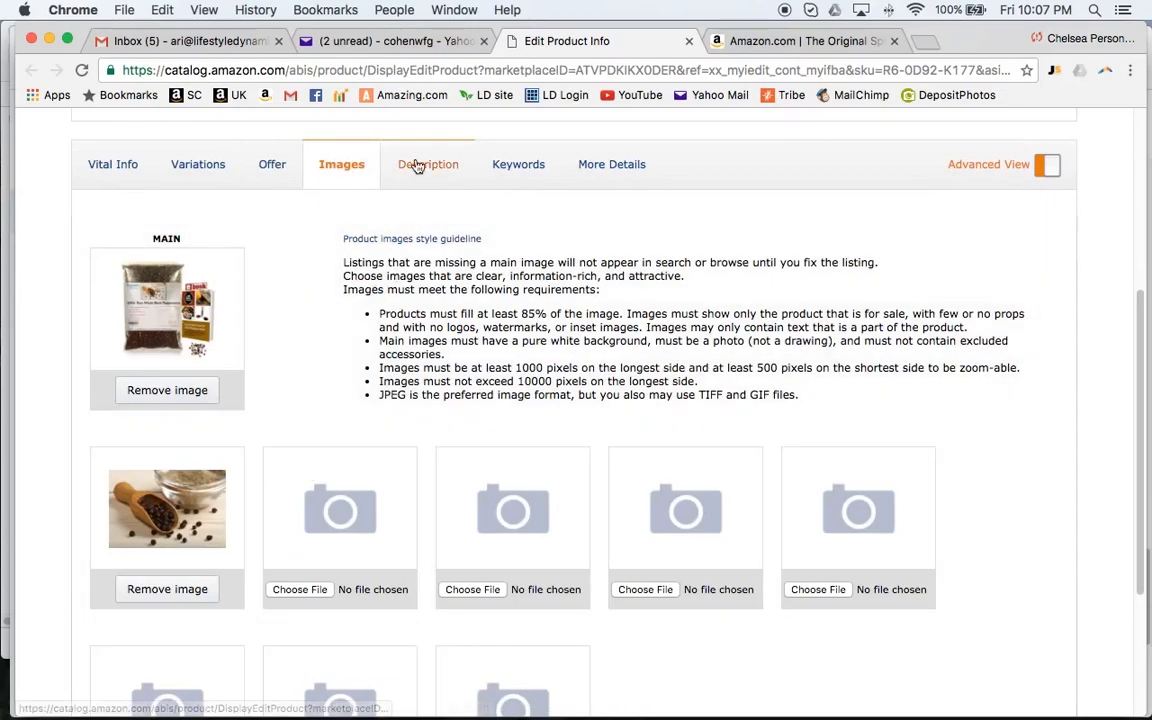
{"action": "left_click", "coordinate": [426, 168]}
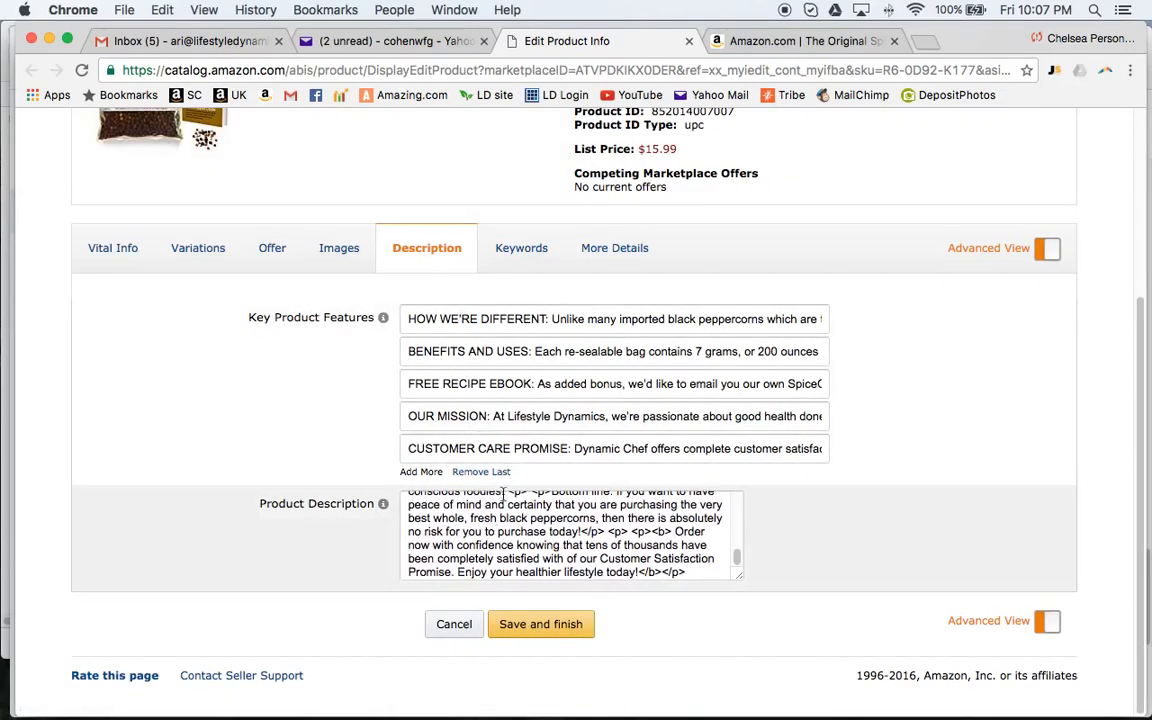
{"action": "left_click", "coordinate": [521, 248]}
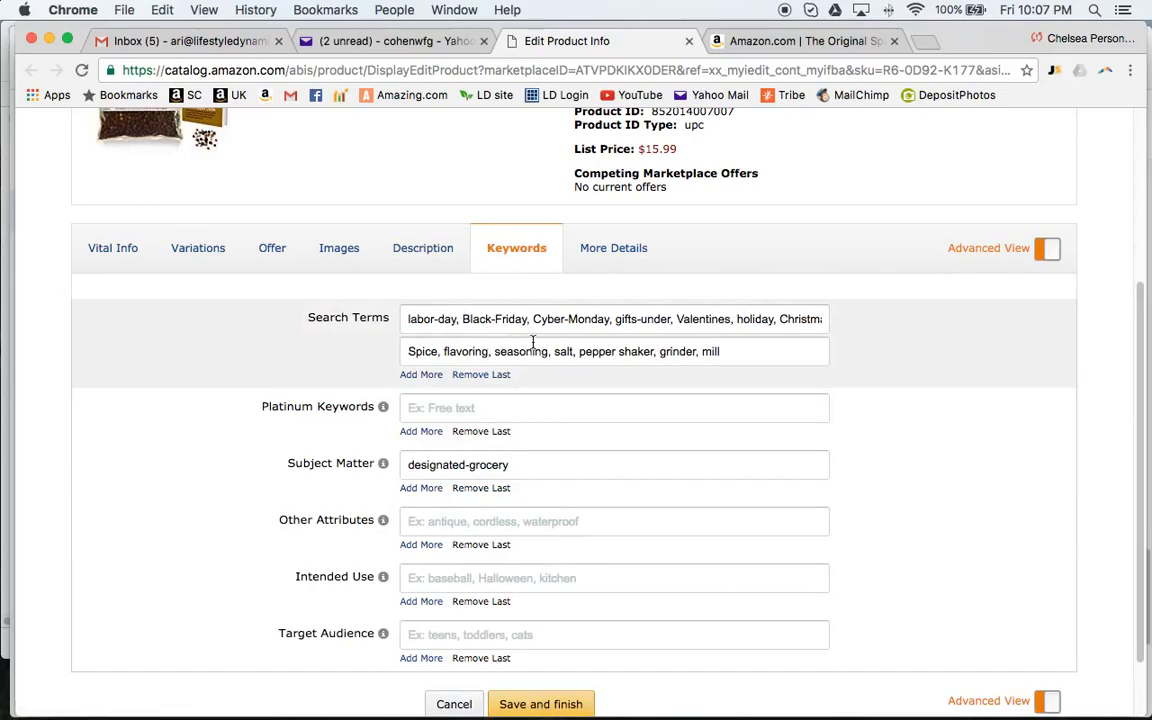
{"action": "left_click", "coordinate": [608, 252]}
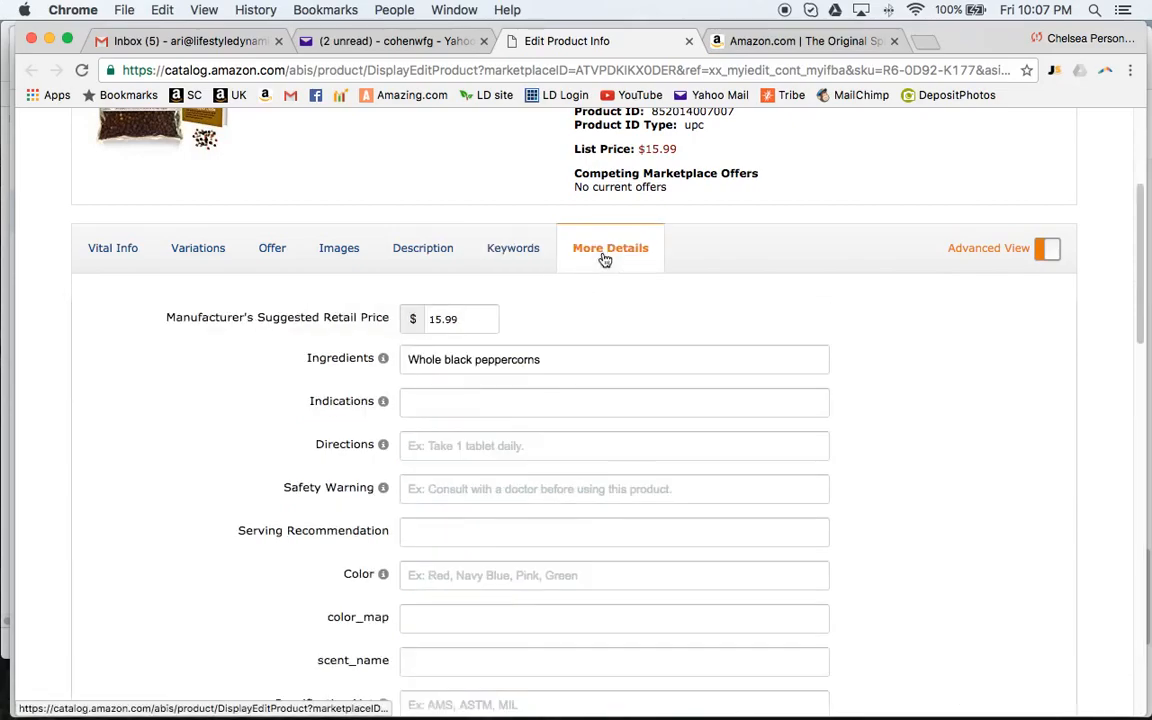
{"action": "scroll", "coordinate": [505, 462], "scroll_direction": "down", "scroll_amount": 10}
{"action": "scroll", "coordinate": [505, 462], "scroll_direction": "down", "scroll_amount": 10}
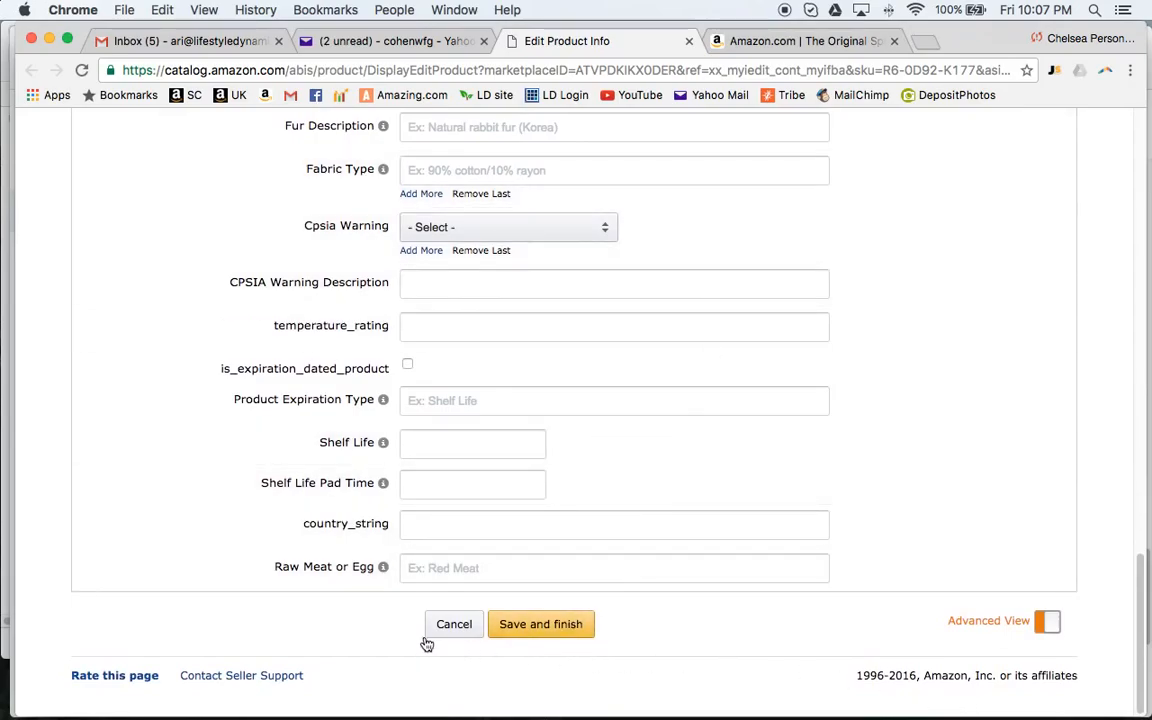
Cancel editing the peppercorns listing without saving and switch the seller account to Nurtured By Nature Foods.
{"action": "left_click", "coordinate": [456, 634]}
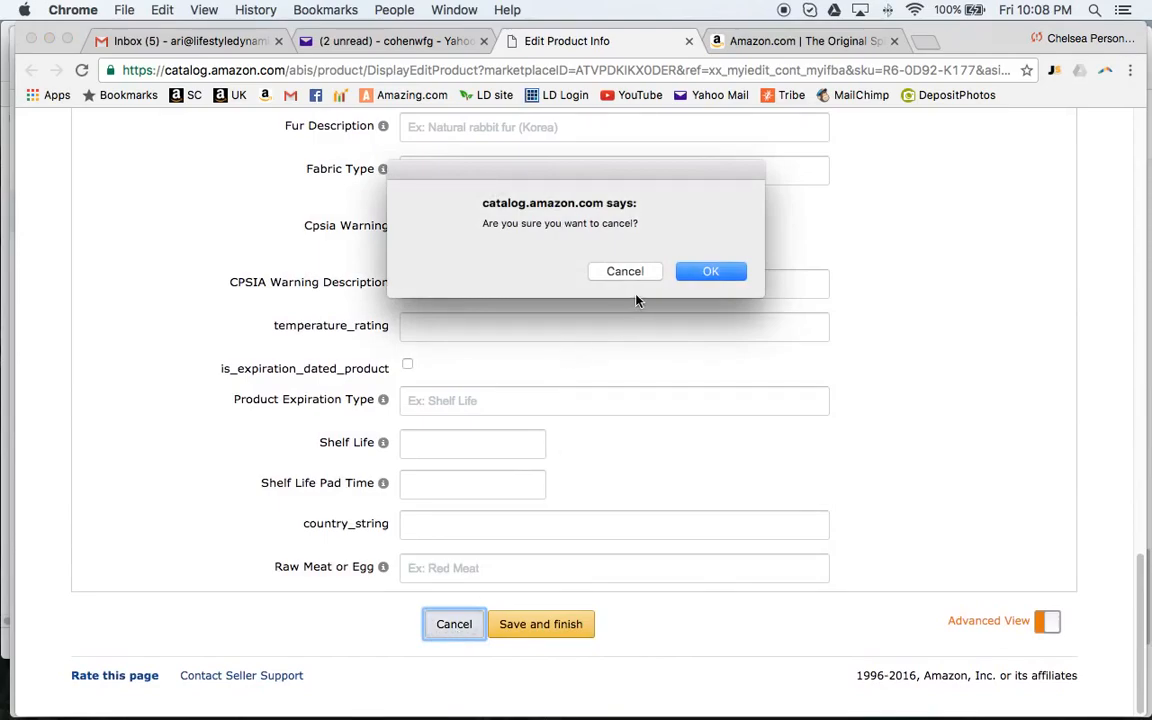
{"action": "left_click", "coordinate": [700, 271]}
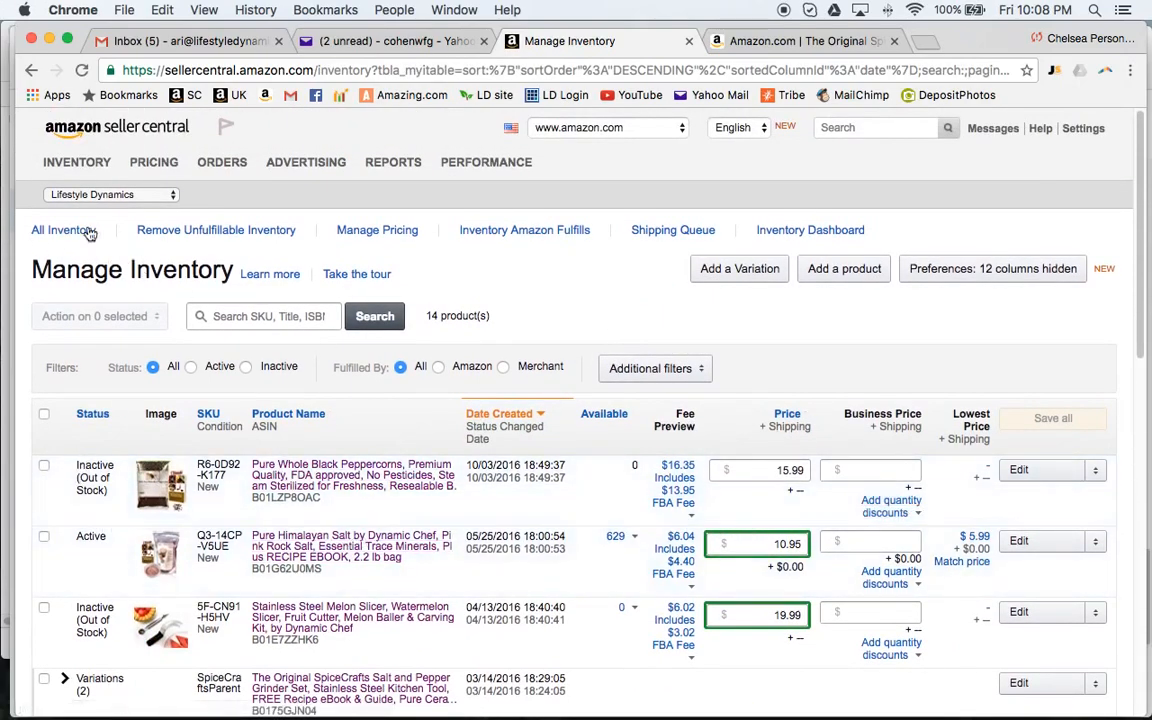
{"action": "left_click", "coordinate": [168, 195]}
{"action": "key", "text": "Return"}
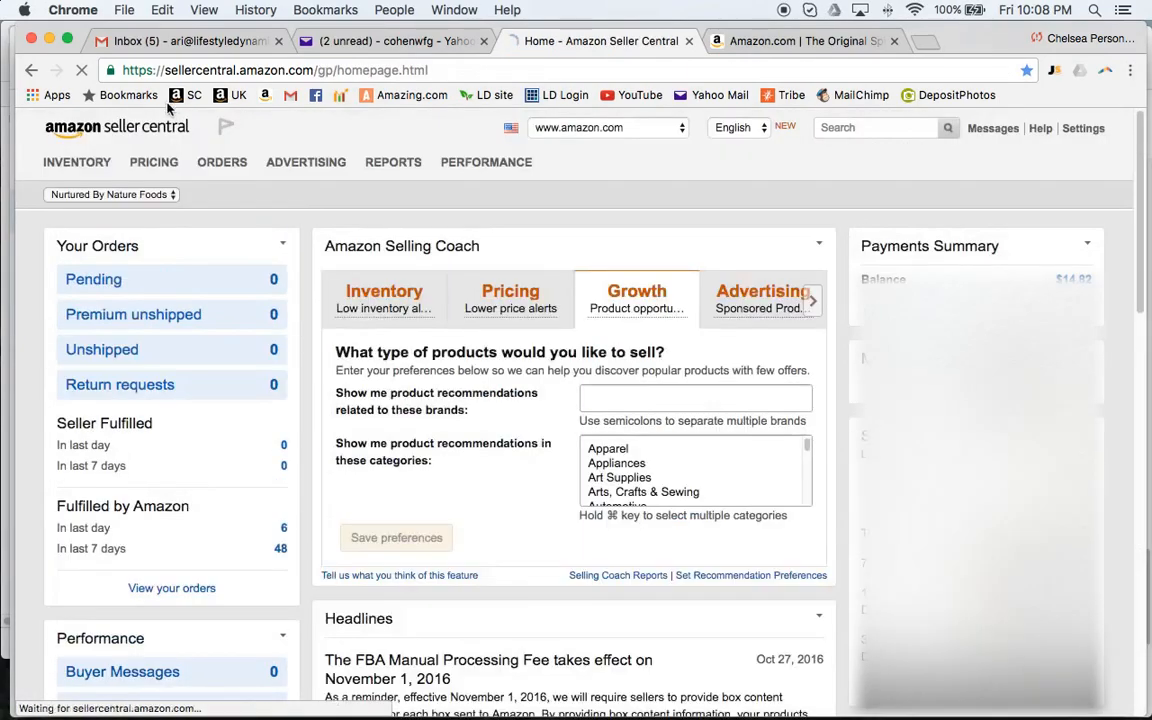
Open the Nurtured By Nature Foods inventory, then open the wheatgrass powder listing for editing and review its Offer section.
{"action": "mouse_move", "coordinate": [77, 162]}
{"action": "left_click", "coordinate": [90, 192]}
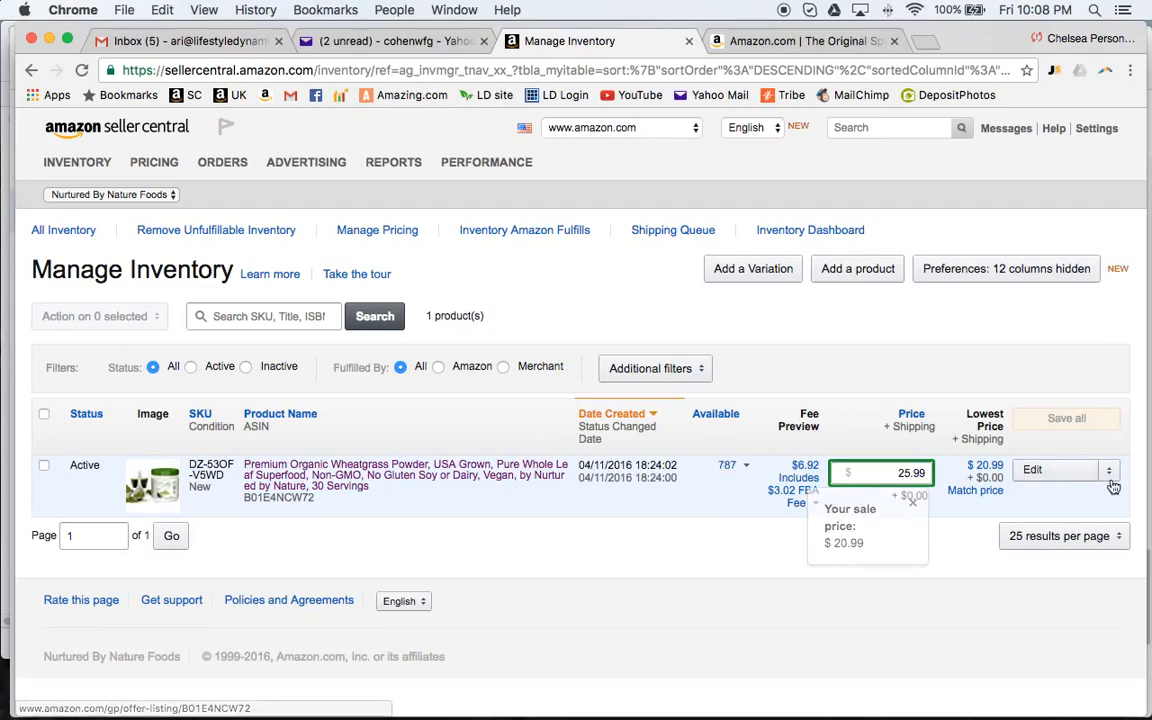
{"action": "left_click", "coordinate": [1063, 478]}
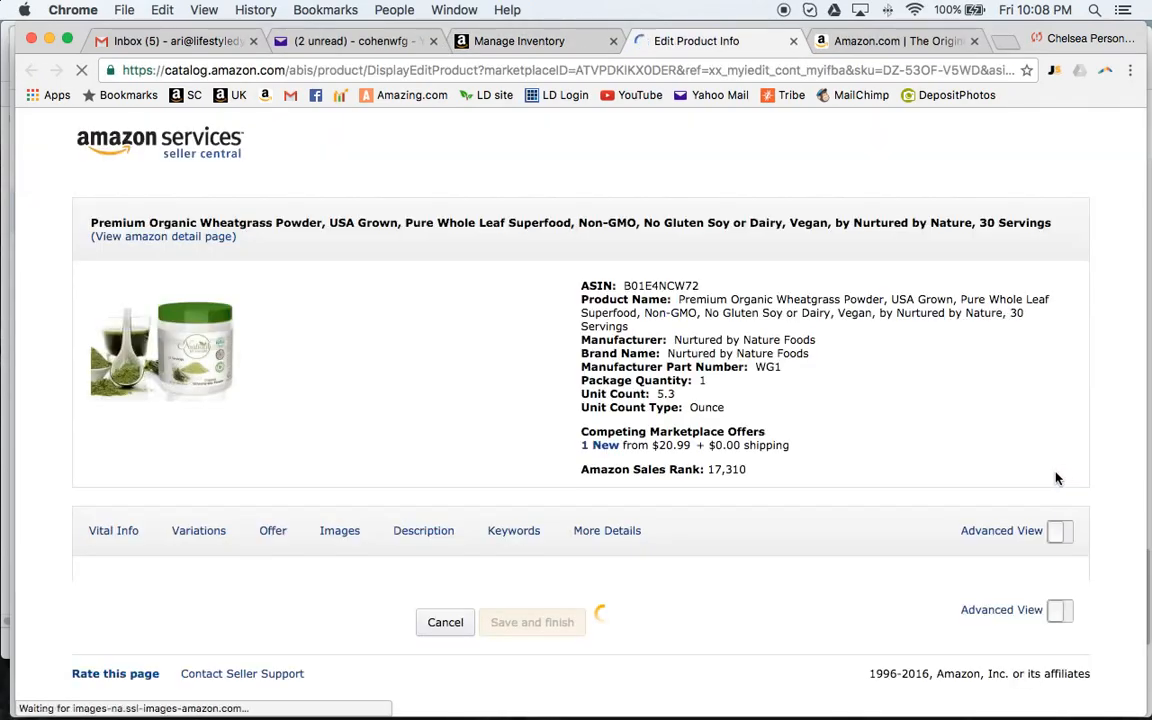
{"action": "scroll", "coordinate": [316, 528], "scroll_direction": "down", "scroll_amount": 3}
{"action": "scroll", "coordinate": [316, 528], "scroll_direction": "down", "scroll_amount": 8}
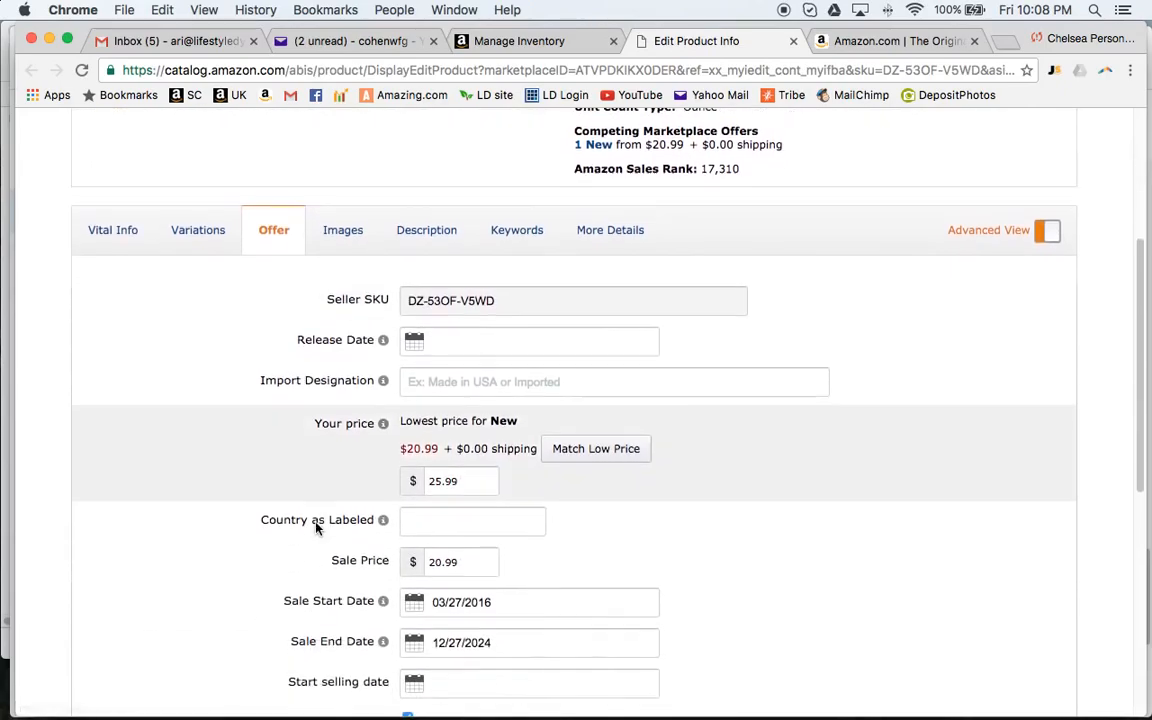
{"action": "scroll", "coordinate": [316, 528], "scroll_direction": "down", "scroll_amount": 4}
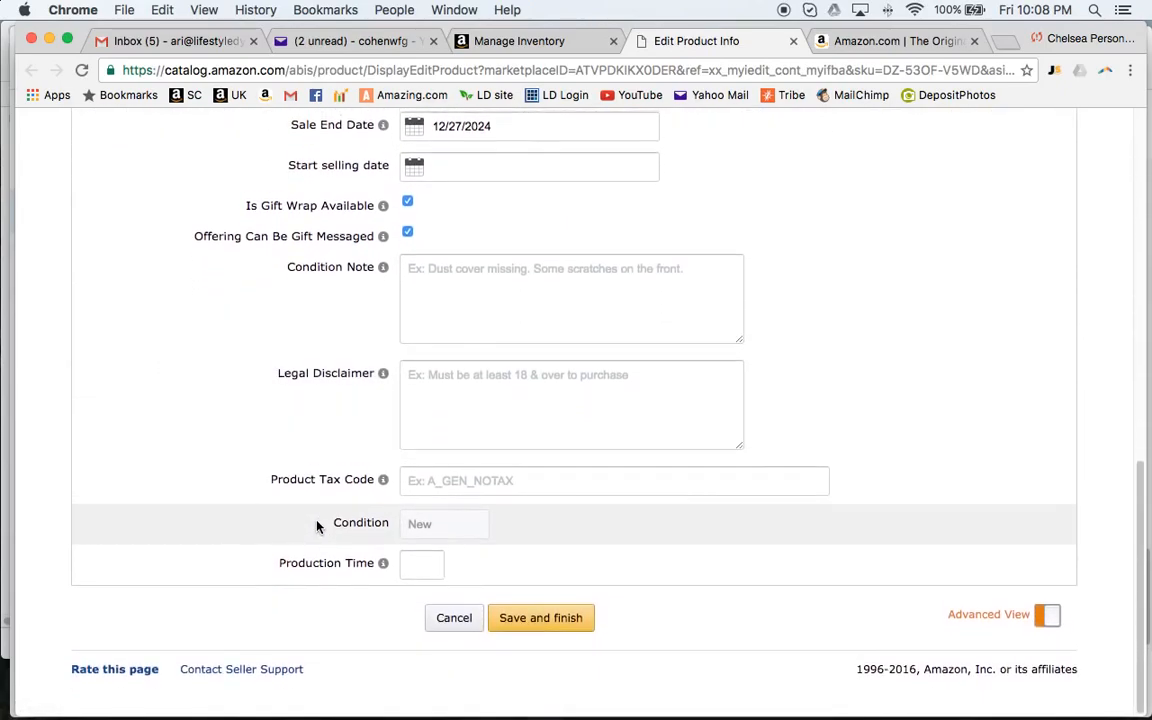
Return to the inventory list, switch the seller account to Lifestyle Dynamics and open that account's inventory.
{"action": "left_click", "coordinate": [532, 38]}
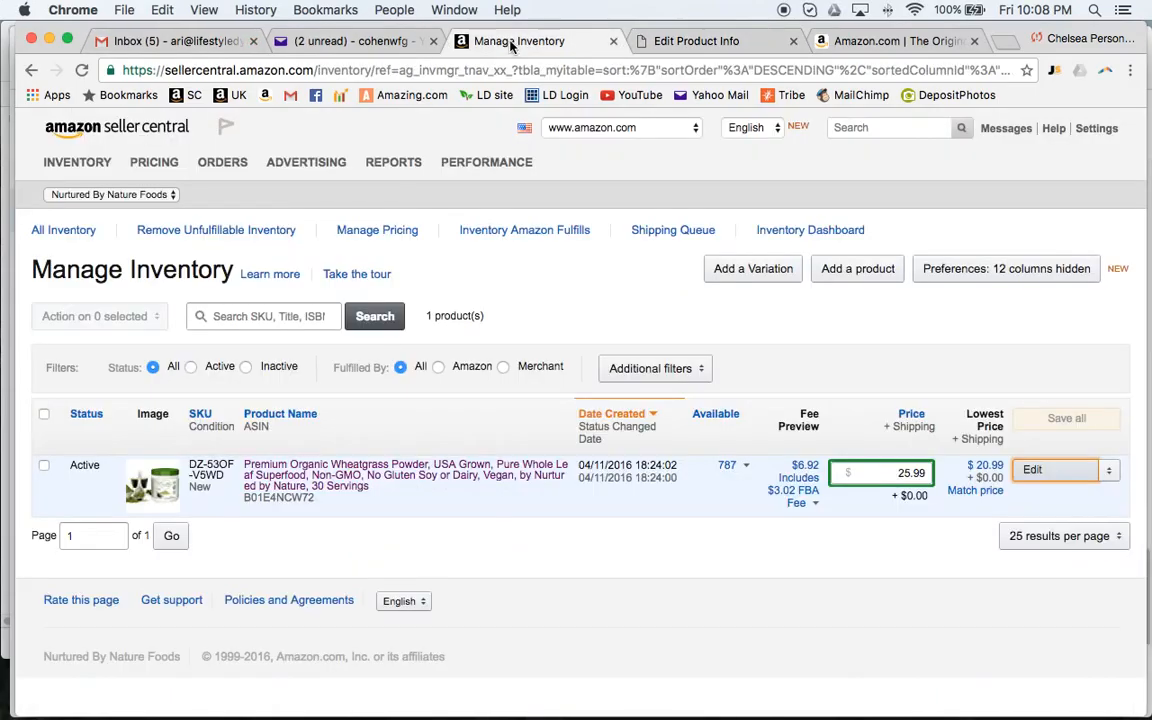
{"action": "left_click", "coordinate": [106, 194]}
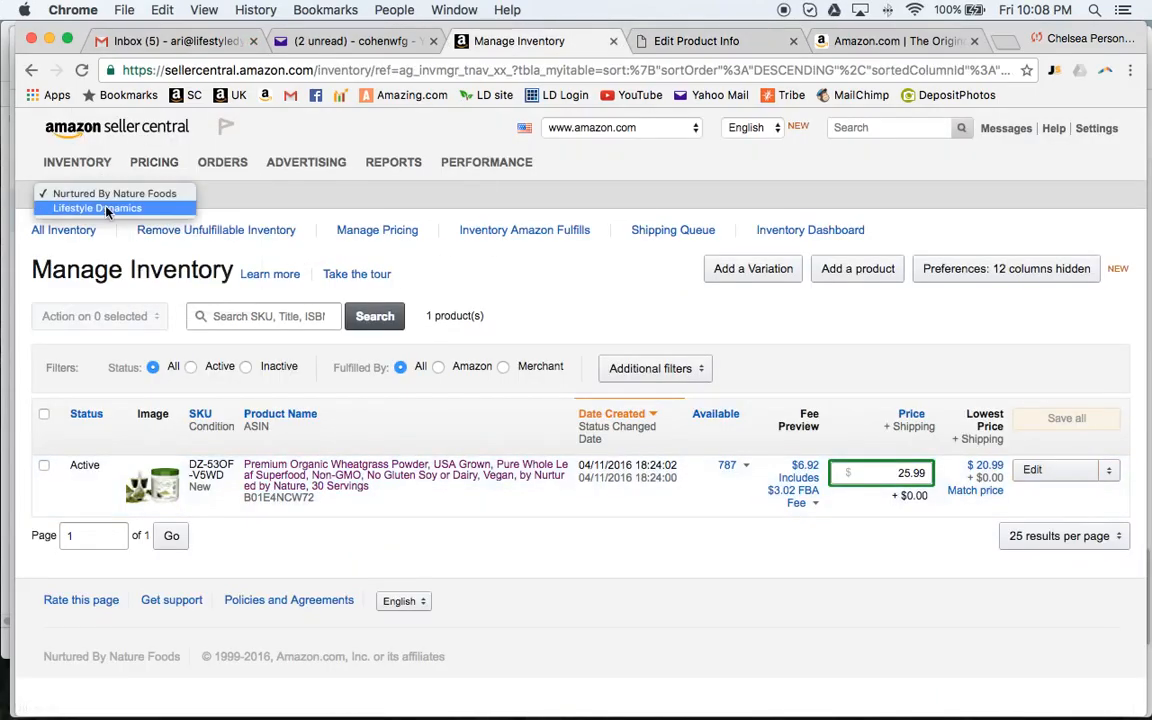
{"action": "left_click", "coordinate": [95, 208]}
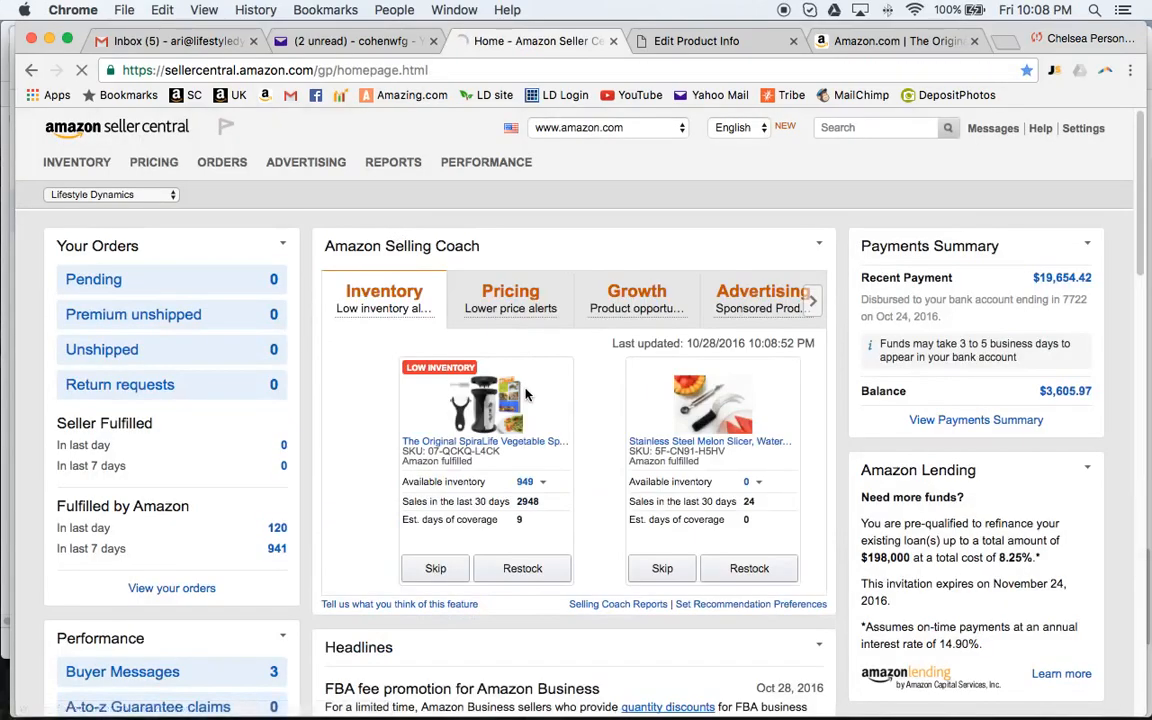
{"action": "left_click", "coordinate": [77, 162]}
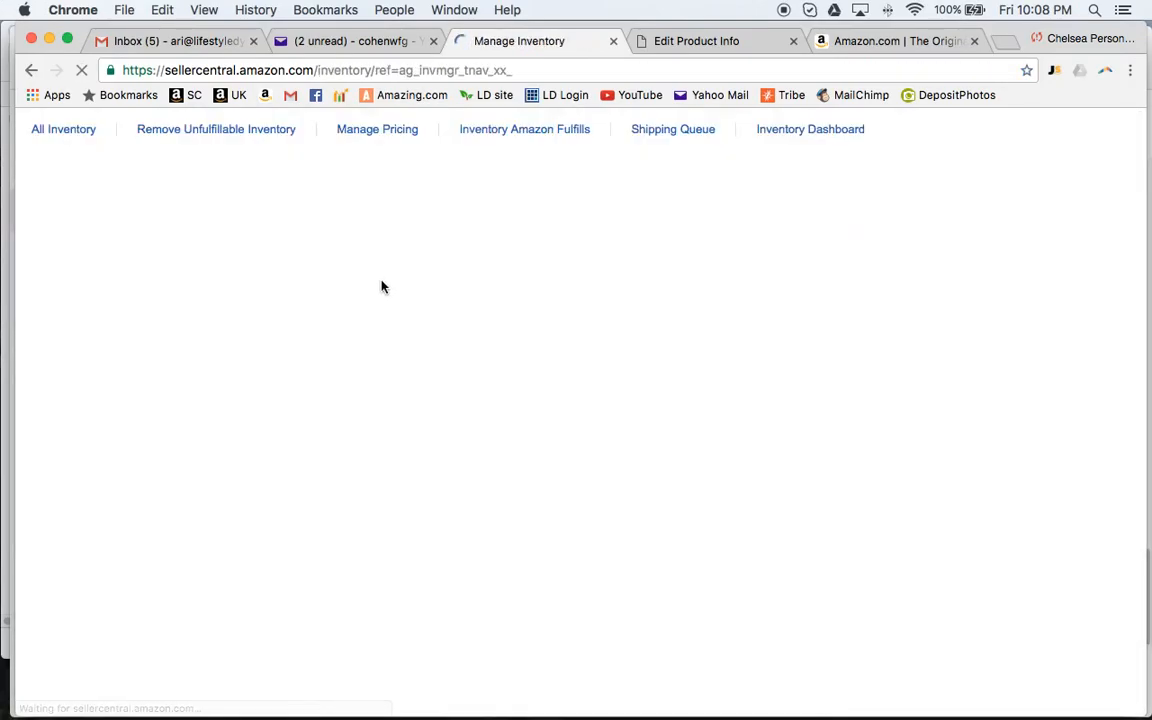
Open the out-of-stock SpiraLife Vegetable Spiralizer listing for editing and examine its Offer section down to the Quantity field.
{"action": "scroll", "coordinate": [392, 302], "scroll_direction": "down", "scroll_amount": 5}
{"action": "scroll", "coordinate": [392, 302], "scroll_direction": "down", "scroll_amount": 10}
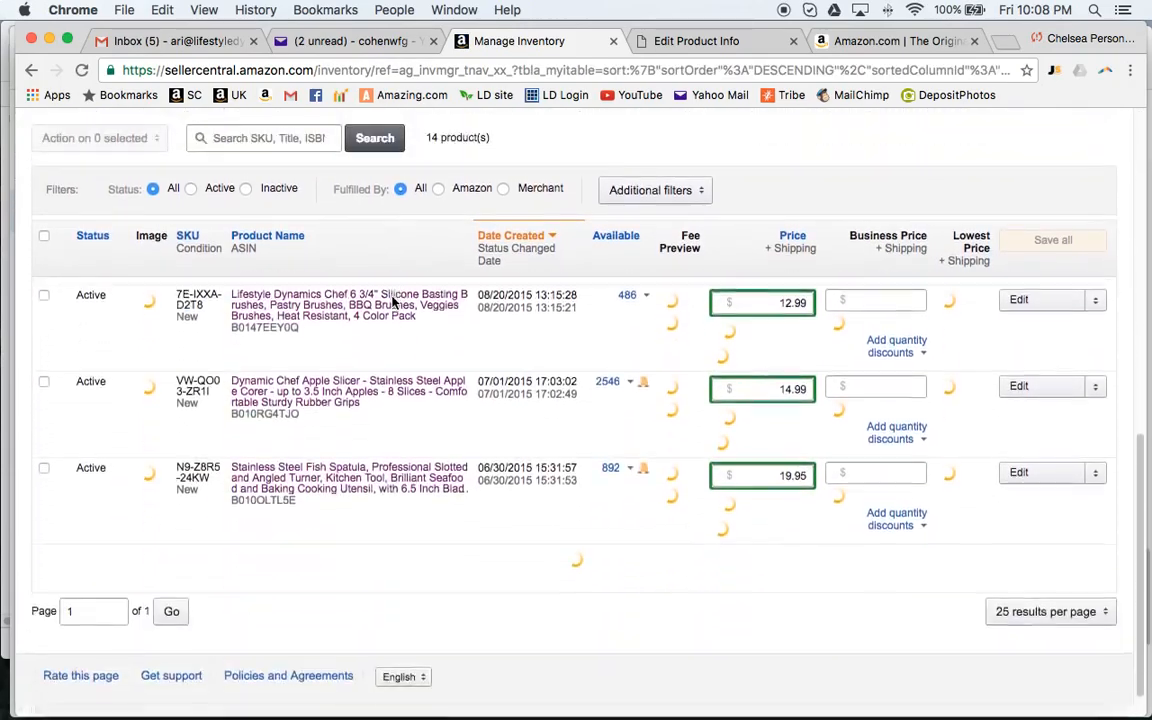
{"action": "scroll", "coordinate": [400, 314], "scroll_direction": "down", "scroll_amount": 3}
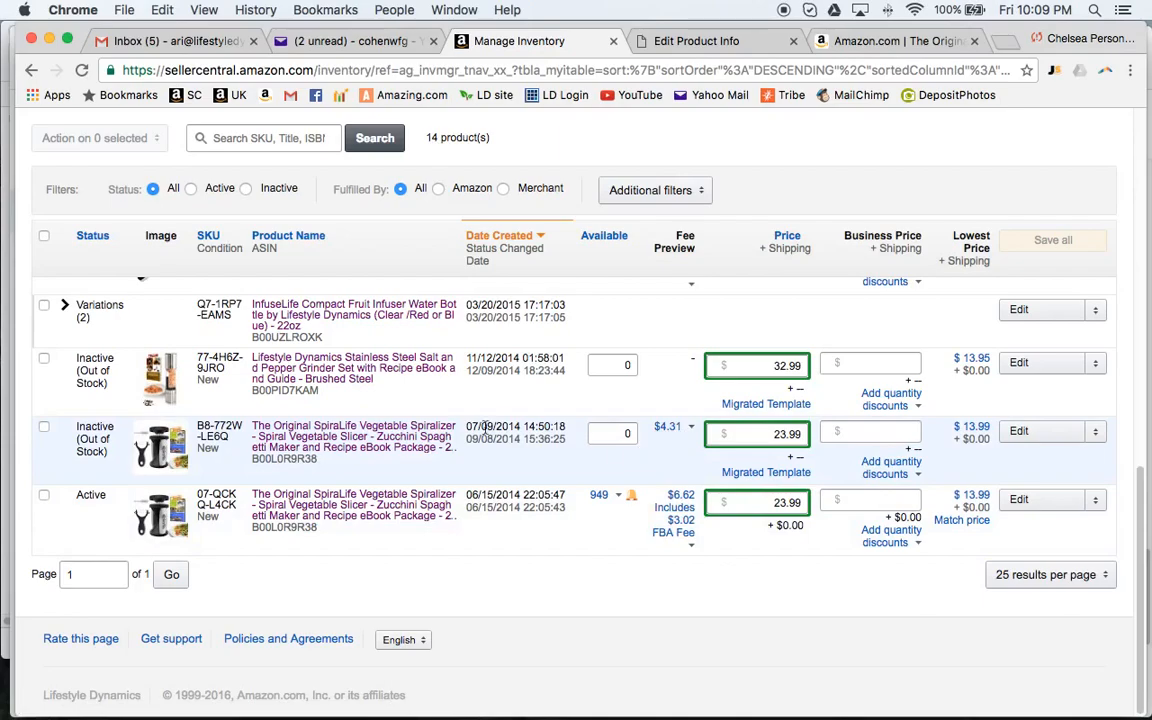
{"action": "left_click", "coordinate": [1040, 432]}
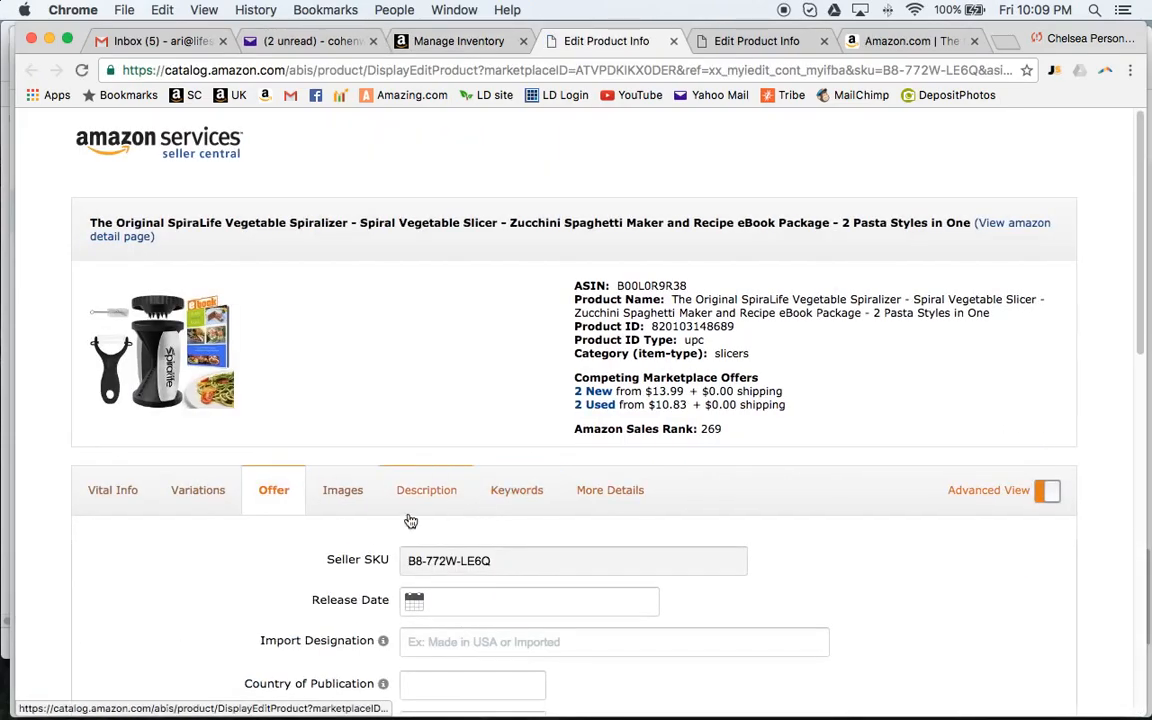
{"action": "scroll", "coordinate": [410, 520], "scroll_direction": "down", "scroll_amount": 5}
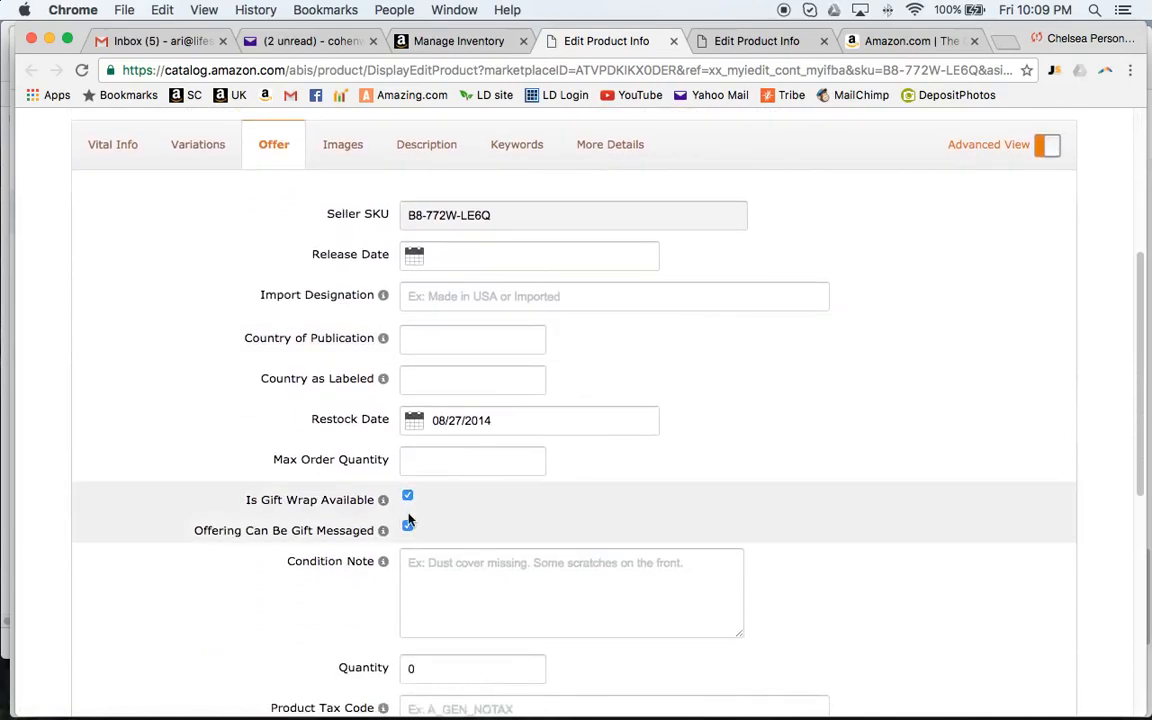
{"action": "scroll", "coordinate": [408, 518], "scroll_direction": "down", "scroll_amount": 3}
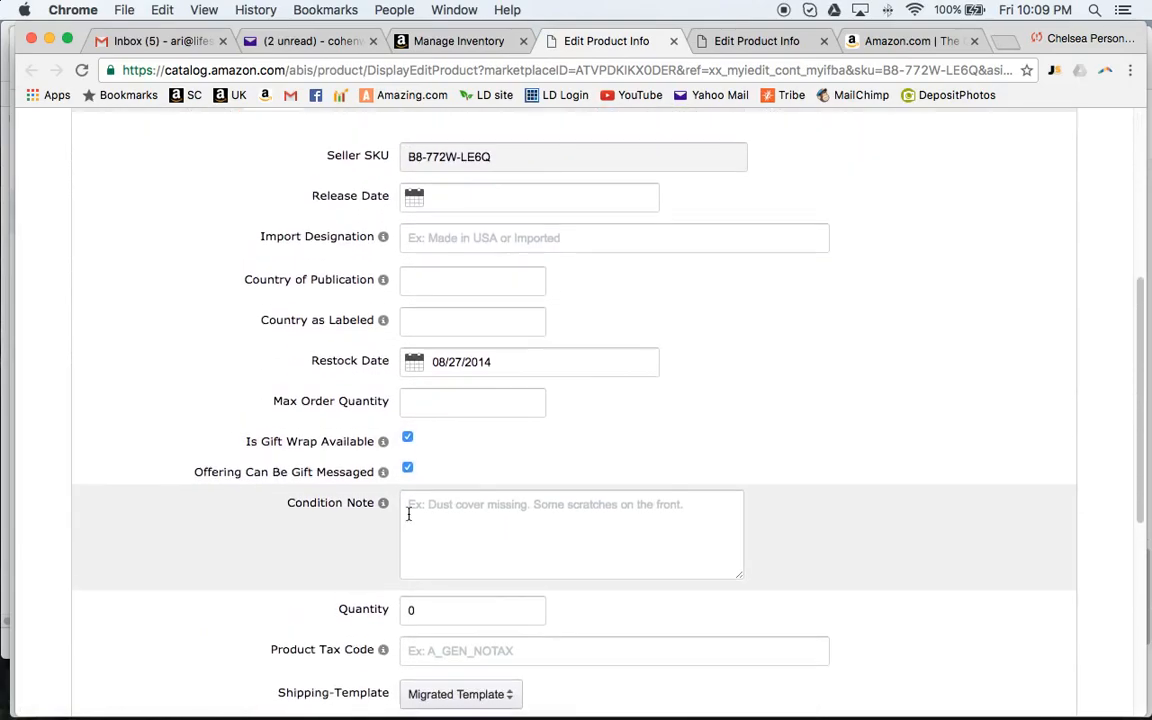
{"action": "scroll", "coordinate": [408, 514], "scroll_direction": "down", "scroll_amount": 1}
{"action": "left_click_drag", "start_coordinate": [419, 399], "coordinate": [401, 399]}
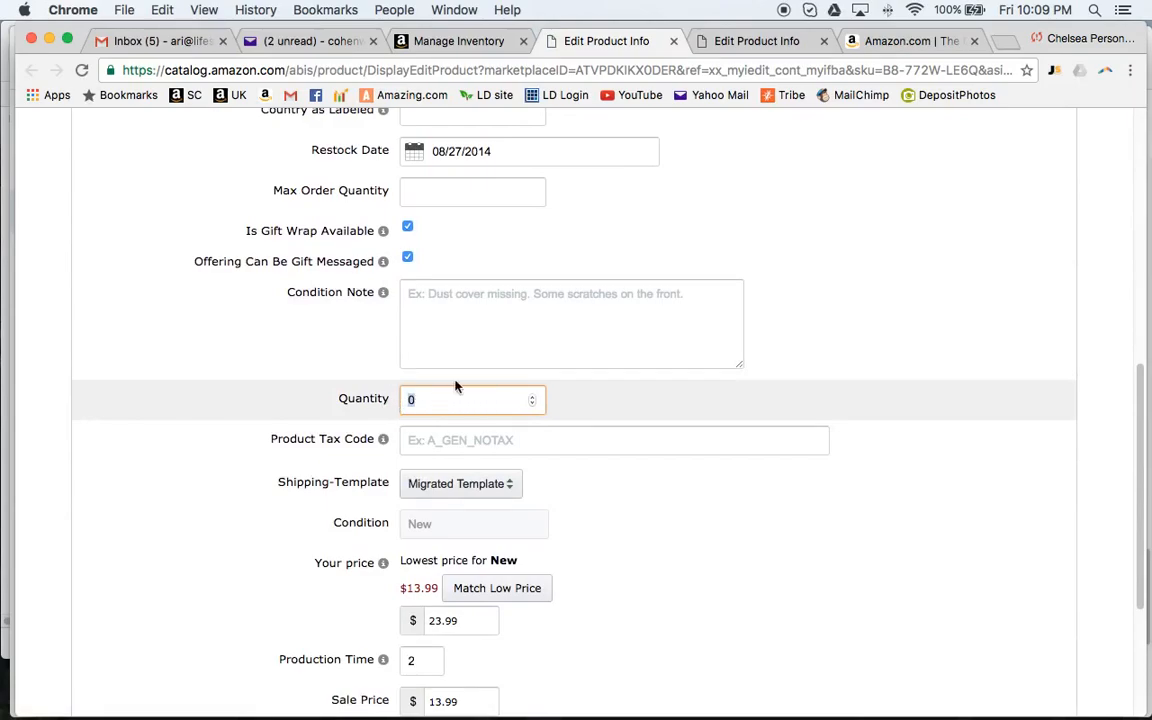
Check the out-of-stock SpiraLife row's Available field in the inventory list and return to the listing's edit form.
{"action": "left_click", "coordinate": [405, 40]}
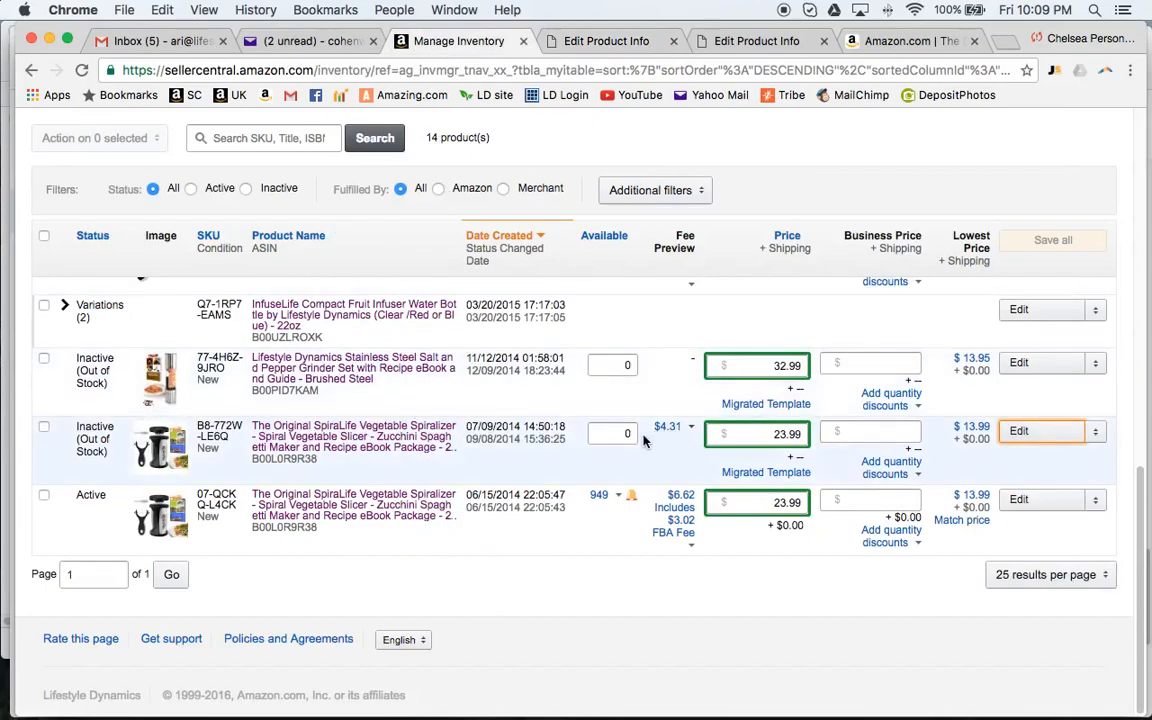
{"action": "left_click_drag", "start_coordinate": [605, 434], "coordinate": [639, 432]}
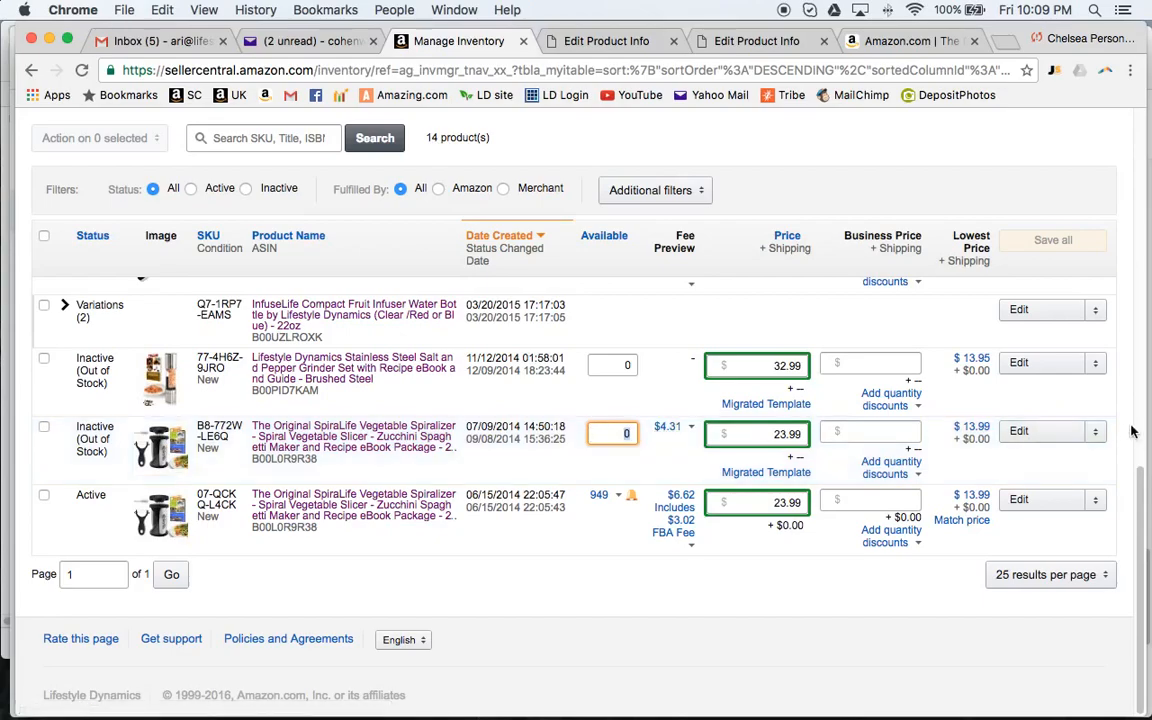
{"action": "left_click", "coordinate": [1020, 433]}
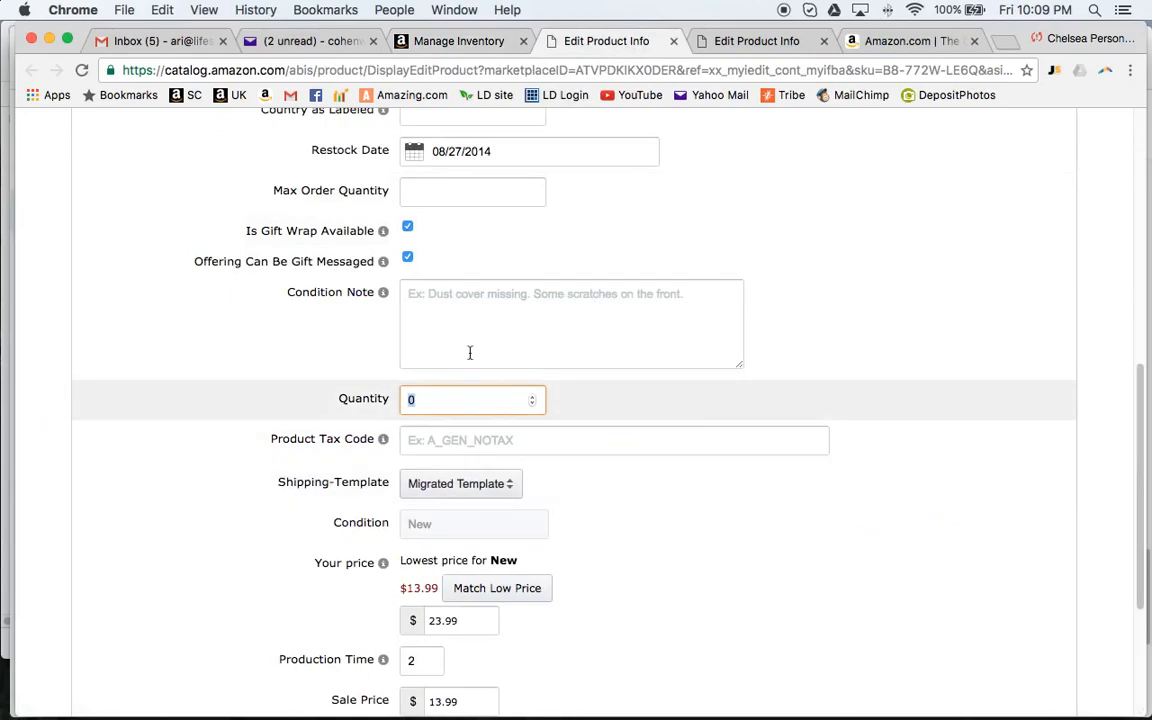
Revisit the inventory list, then view the beginning of the SpiraLife Vegetable Spiralizer's Amazon product page.
{"action": "left_click", "coordinate": [462, 40]}
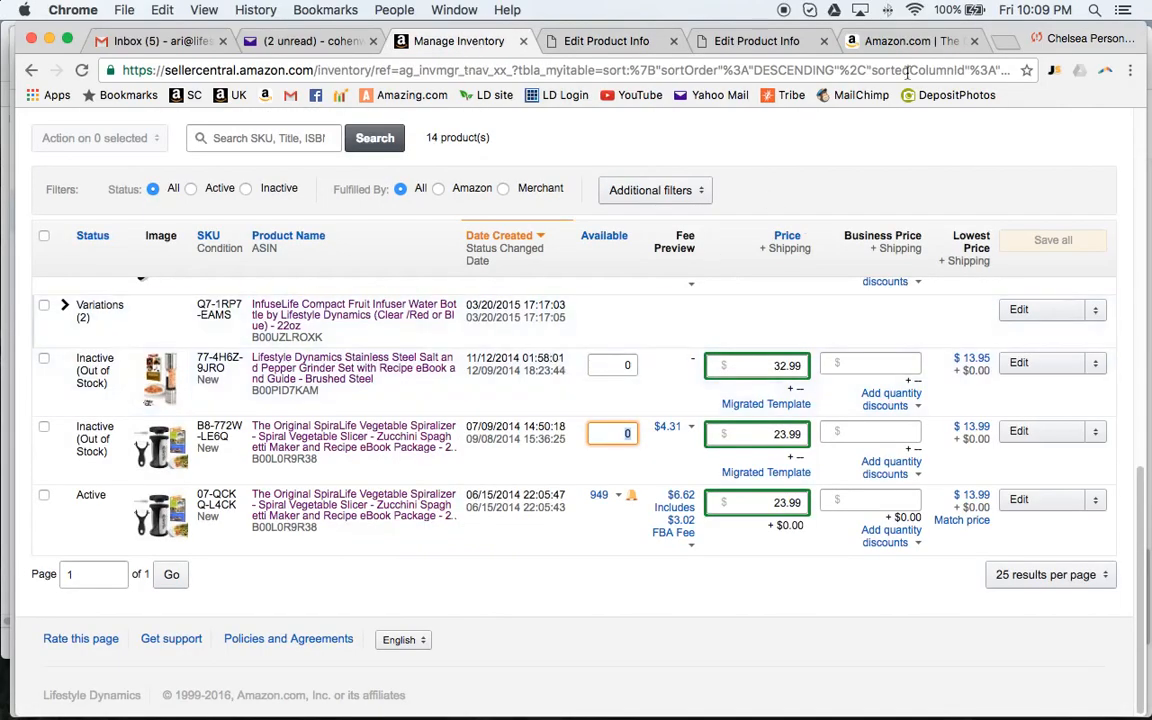
{"action": "left_click", "coordinate": [941, 41]}
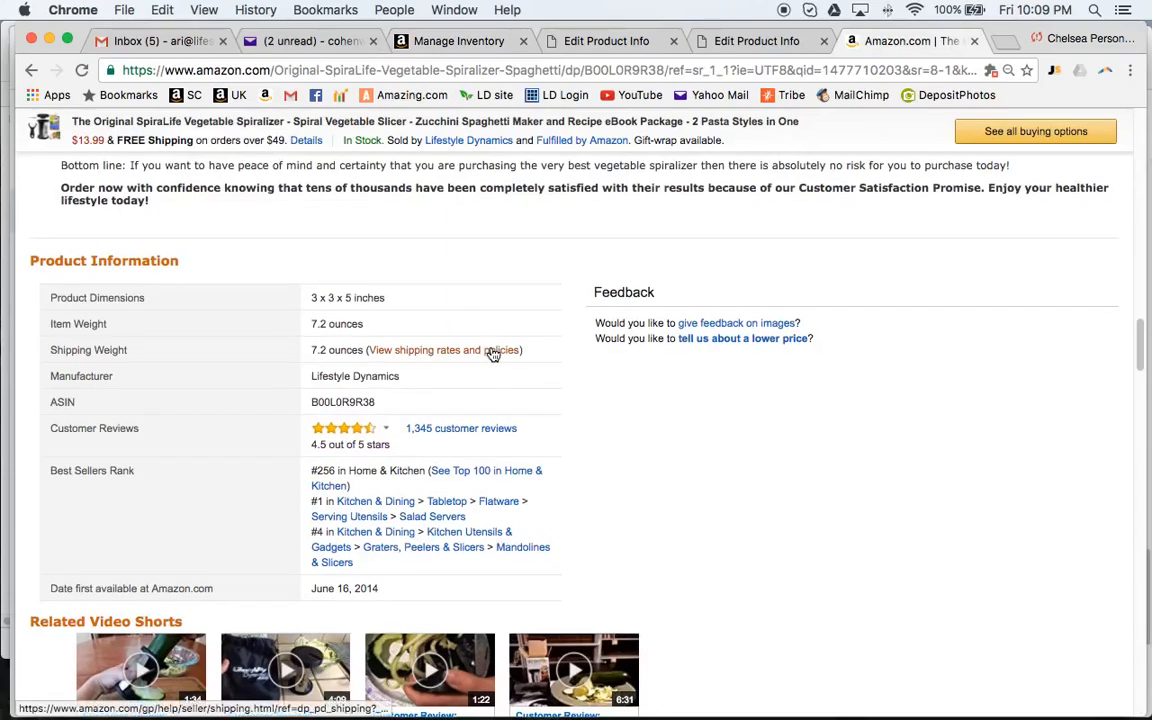
{"action": "scroll", "coordinate": [491, 352], "scroll_direction": "up", "scroll_amount": 20}
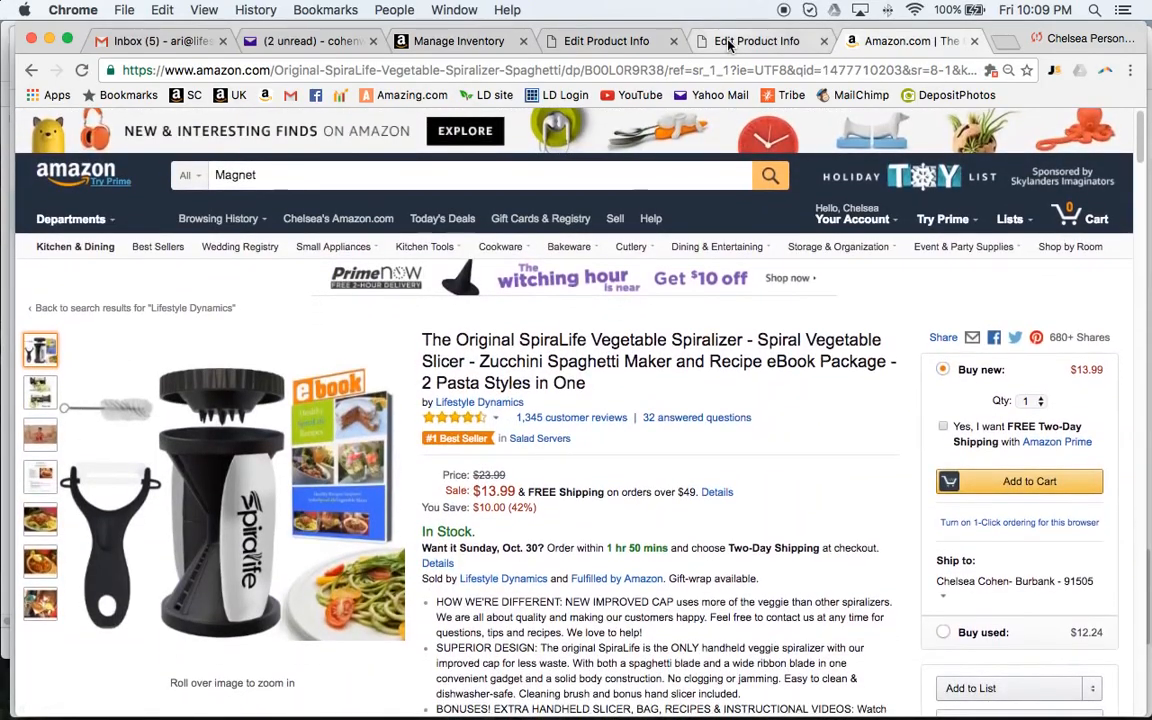
Return to the SpiraLife listing's edit form and review the Offer section's price and sale date fields and the listing summary.
{"action": "left_click", "coordinate": [730, 43]}
{"action": "left_click", "coordinate": [595, 41]}
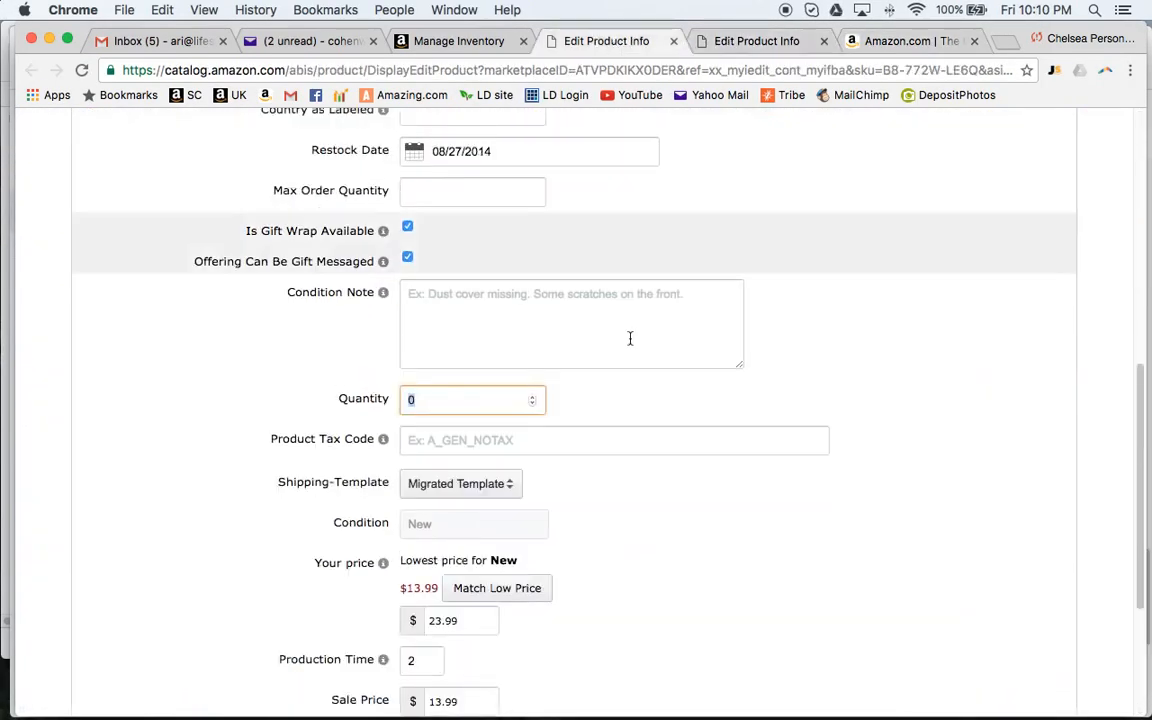
{"action": "scroll", "coordinate": [579, 500], "scroll_direction": "down", "scroll_amount": 3}
{"action": "scroll", "coordinate": [579, 500], "scroll_direction": "up", "scroll_amount": 7}
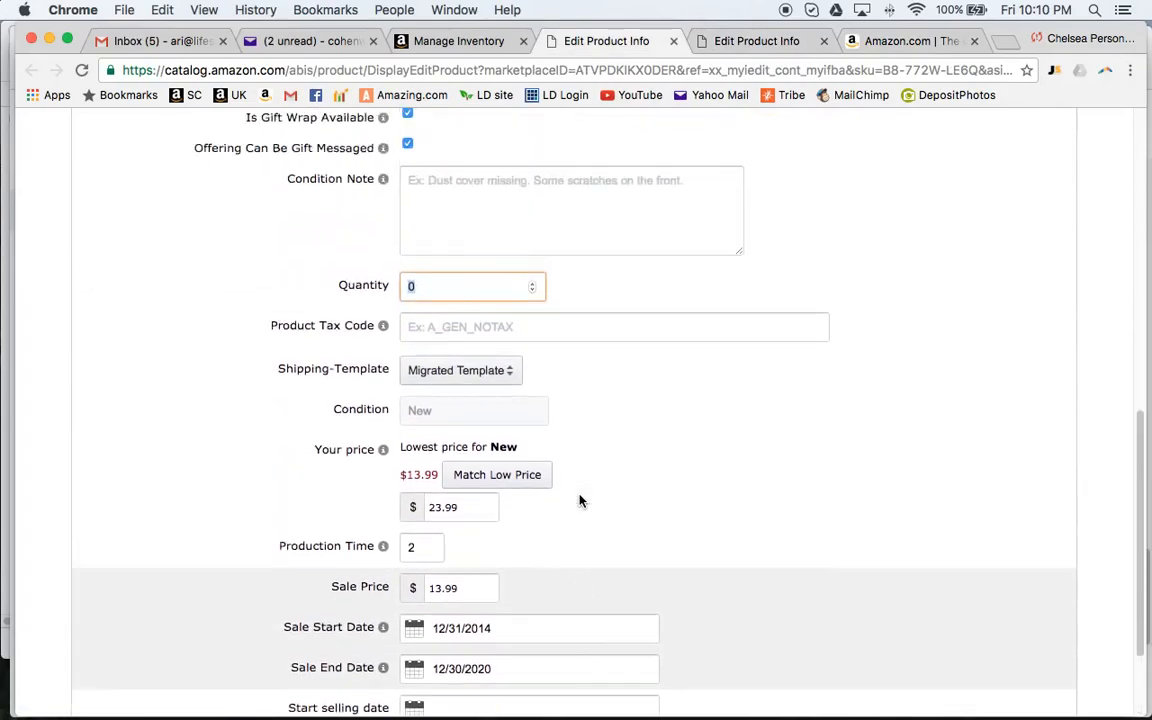
{"action": "scroll", "coordinate": [579, 500], "scroll_direction": "up", "scroll_amount": 5}
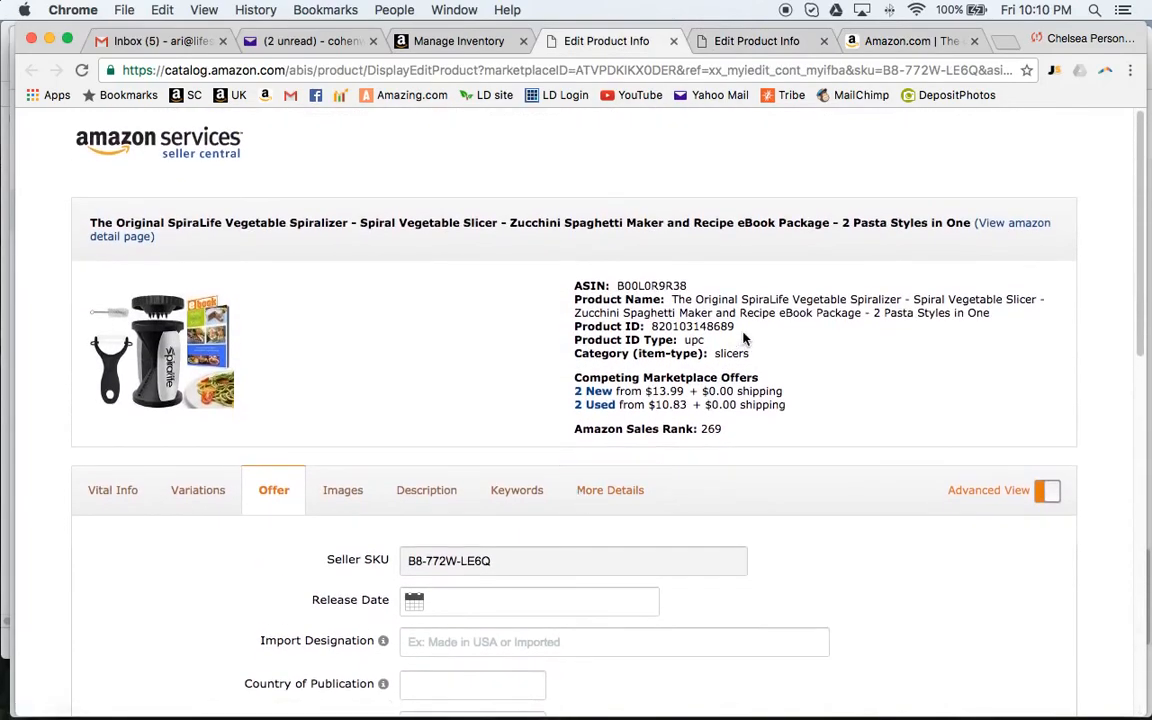